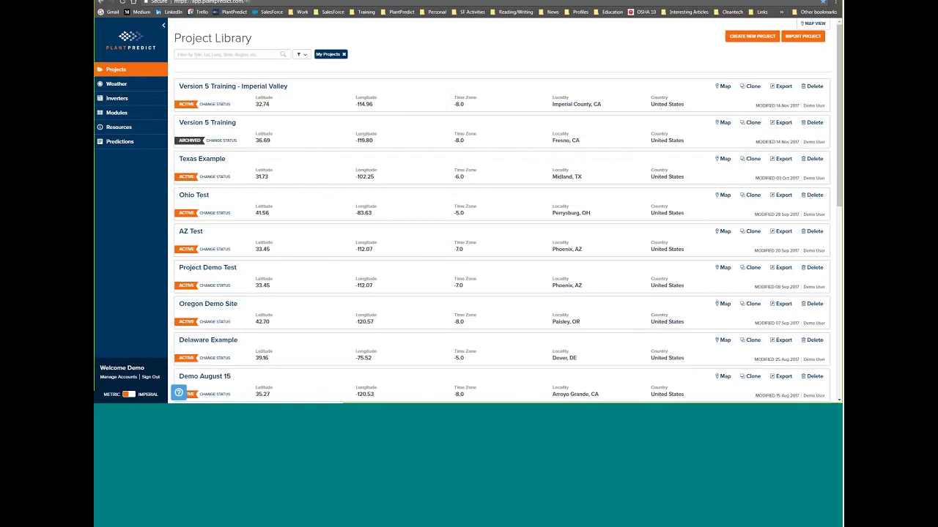
Browse the project list and display all projects on the world map without the My Projects filter.
click(207, 267)
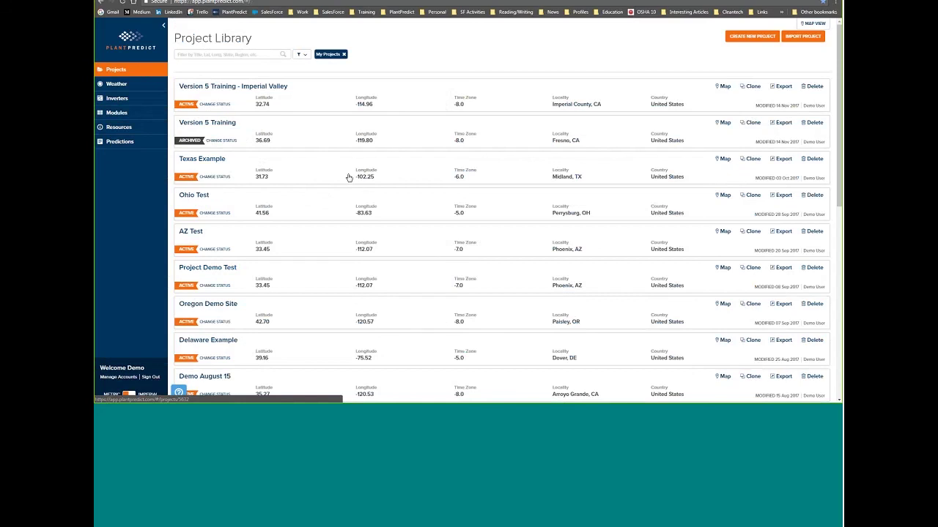
scroll(370, 197, down, 4)
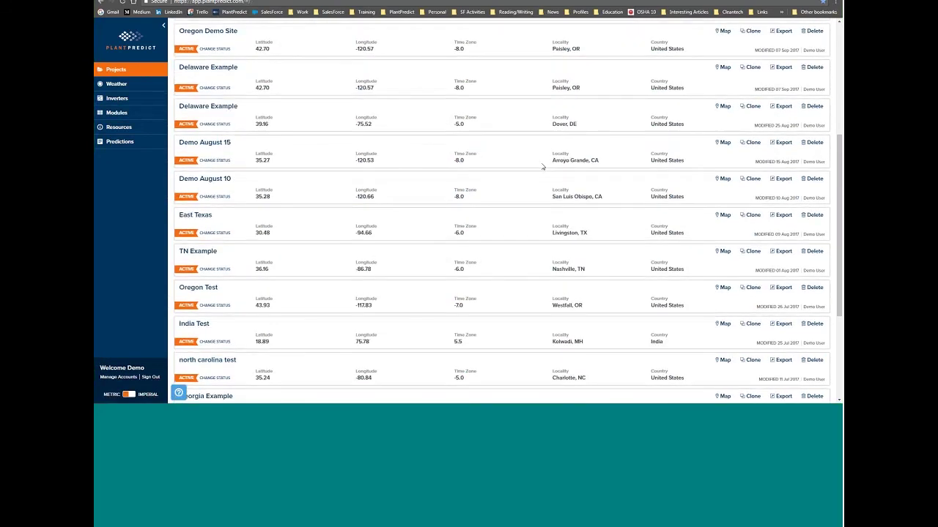
scroll(544, 203, up, 5)
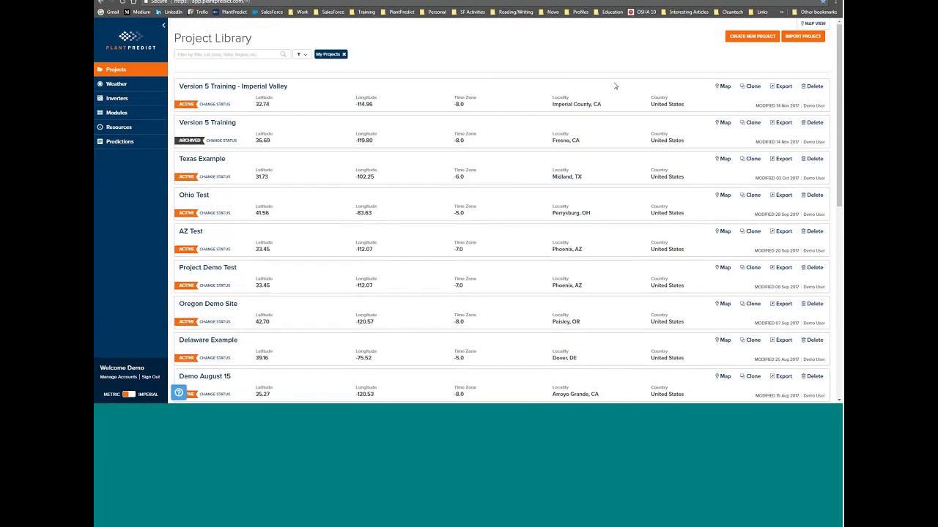
click(813, 24)
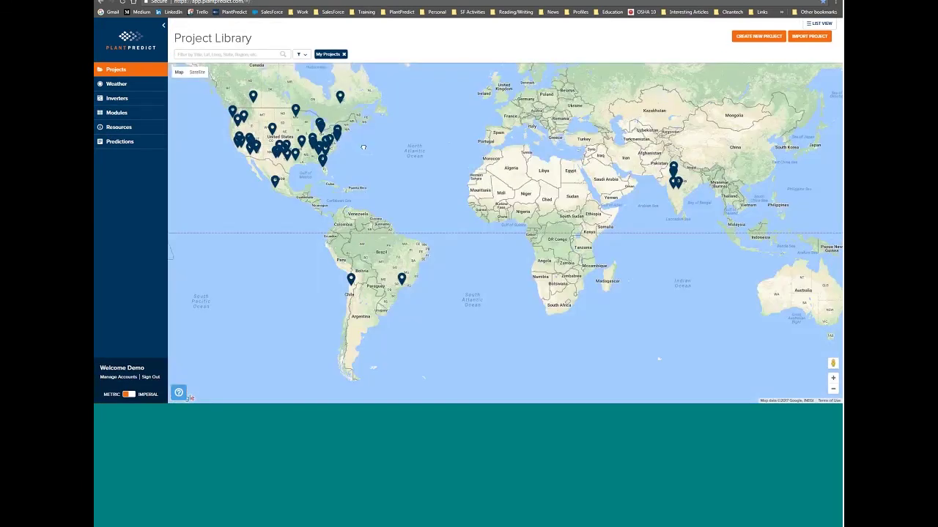
mouse_move(364, 147)
mouse_down()
mouse_move(372, 180)
mouse_move(339, 159)
mouse_move(356, 138)
mouse_up()
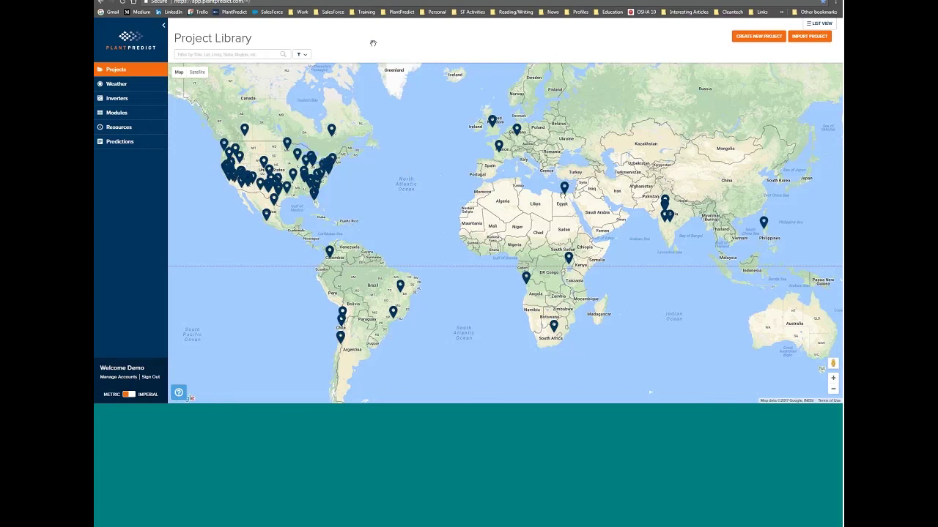
Open the Cairo project from its map marker in Egypt, and return to the project library.
click(564, 188)
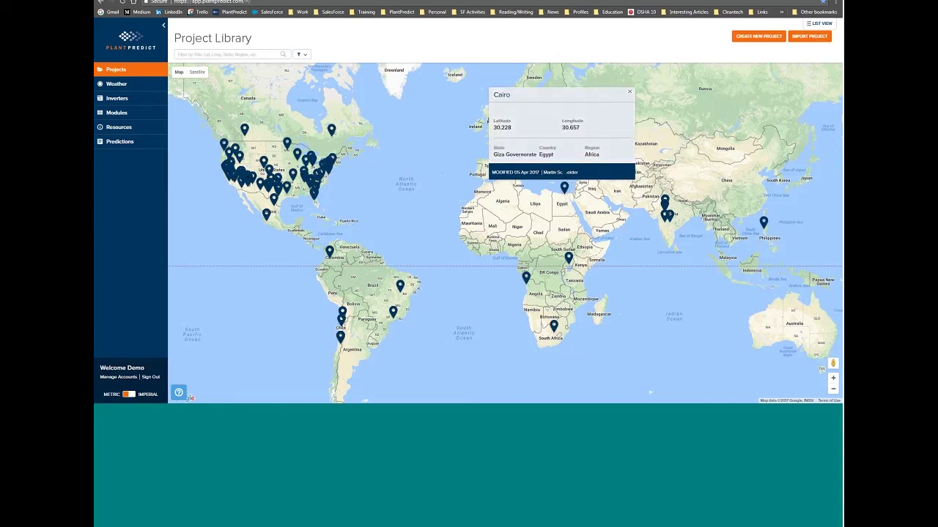
click(502, 96)
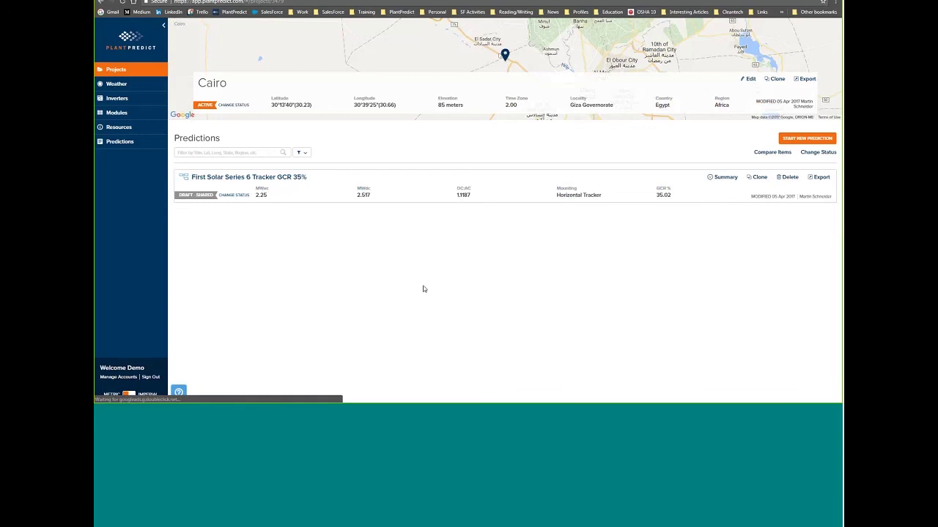
click(146, 71)
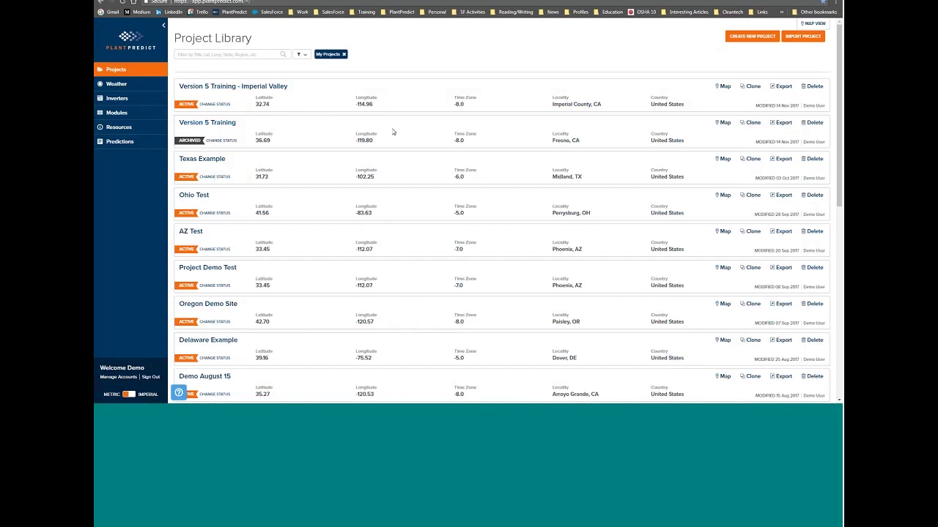
Open the Version 5 Training - Imperial Valley project and look through its predictions.
click(271, 87)
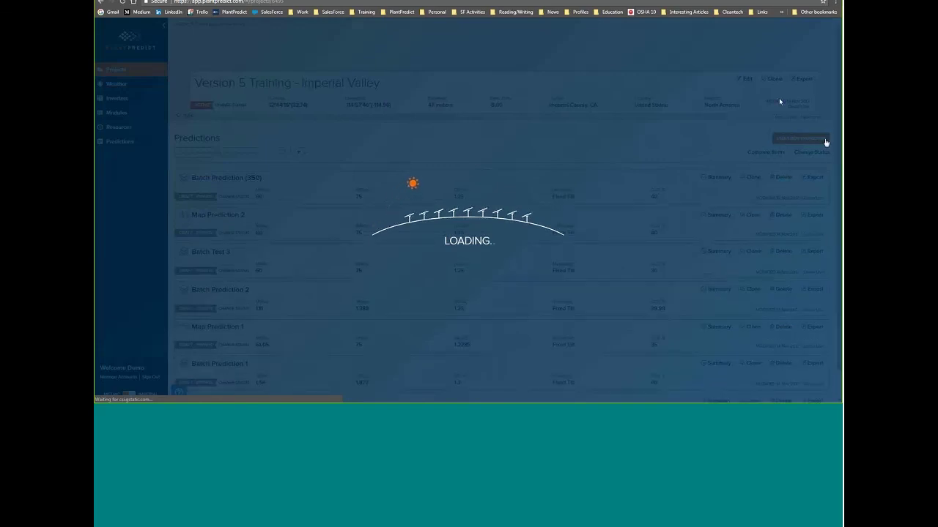
scroll(297, 261, down, 1)
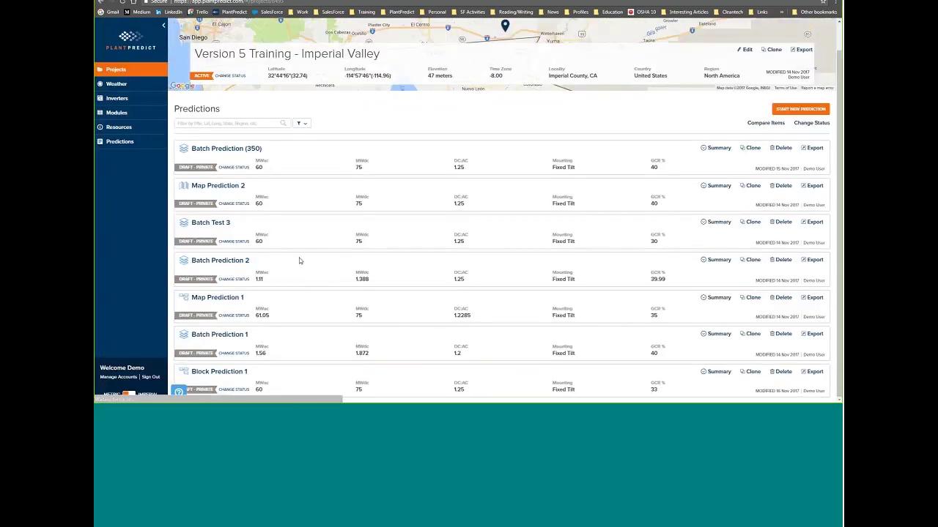
scroll(300, 261, up, 1)
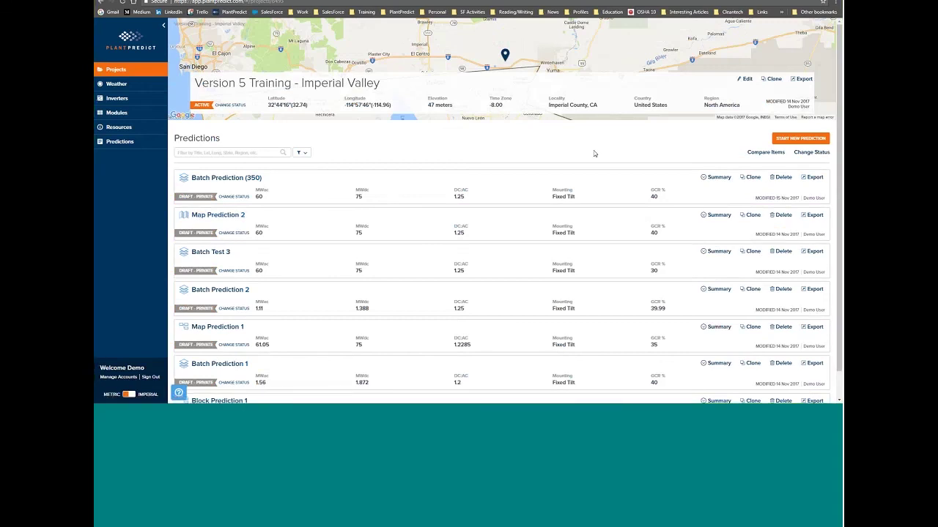
Create a new prediction named Map Example with the Build on the Map type.
click(799, 140)
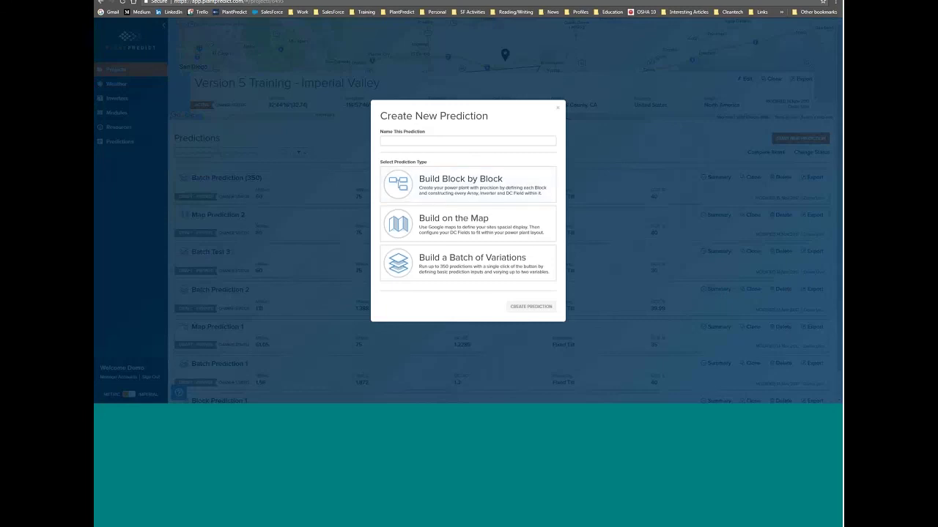
click(483, 139)
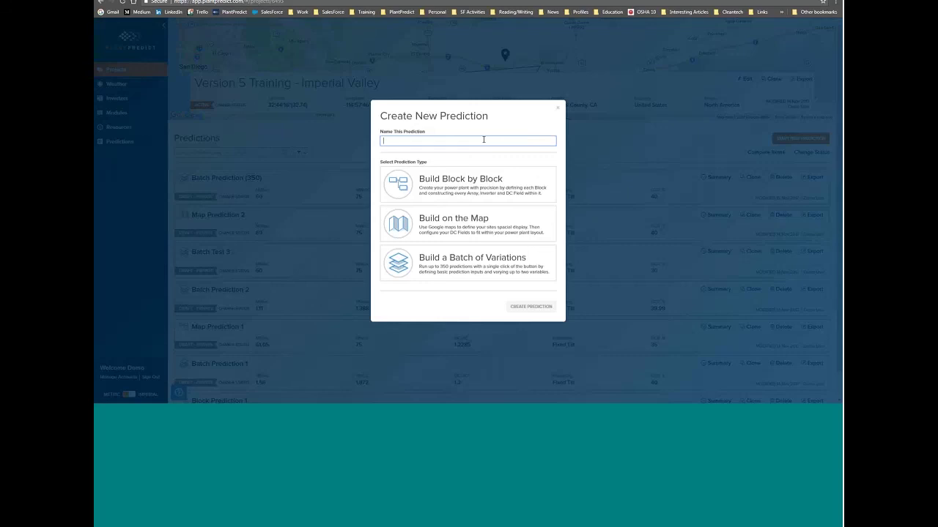
text(Map)
text(Example)
click(484, 223)
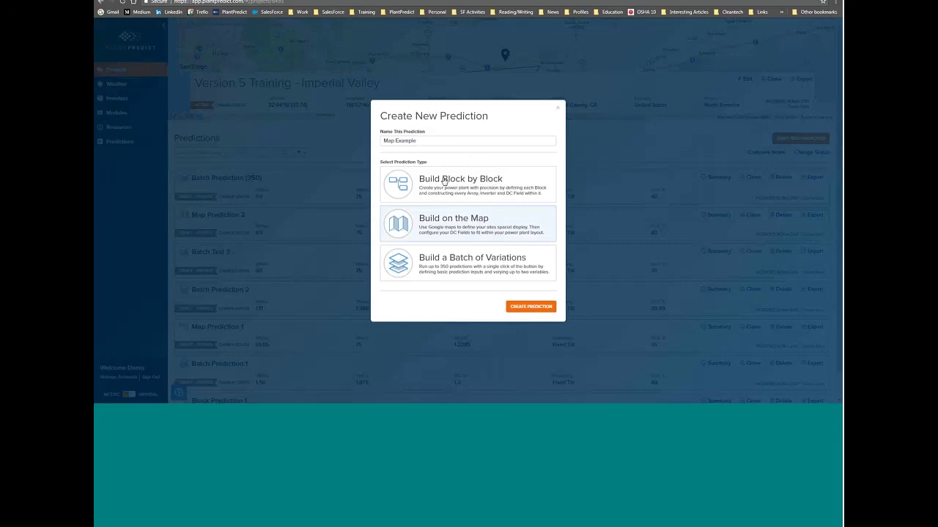
click(522, 308)
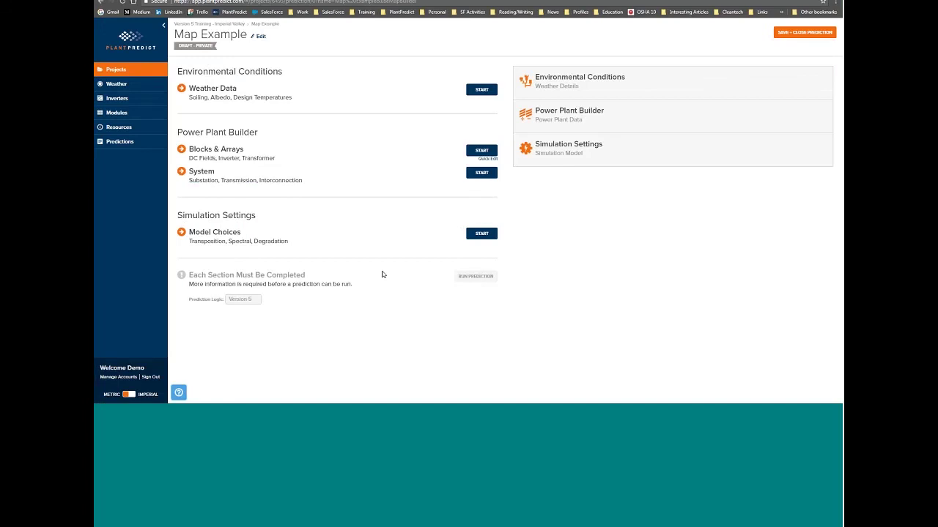
Open the Blocks & Arrays builder in satellite view and upload the Imperial Valley Solar KMZ as the site boundary.
click(480, 152)
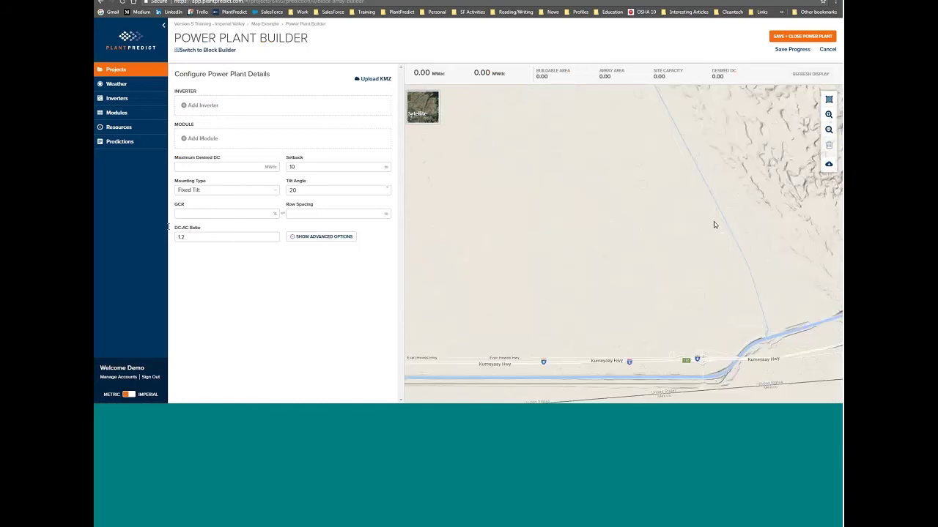
click(424, 110)
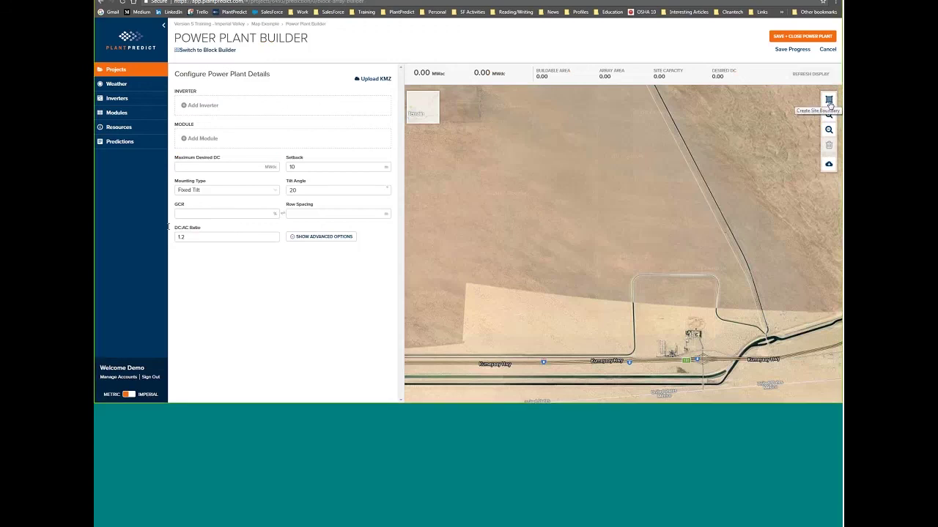
click(368, 78)
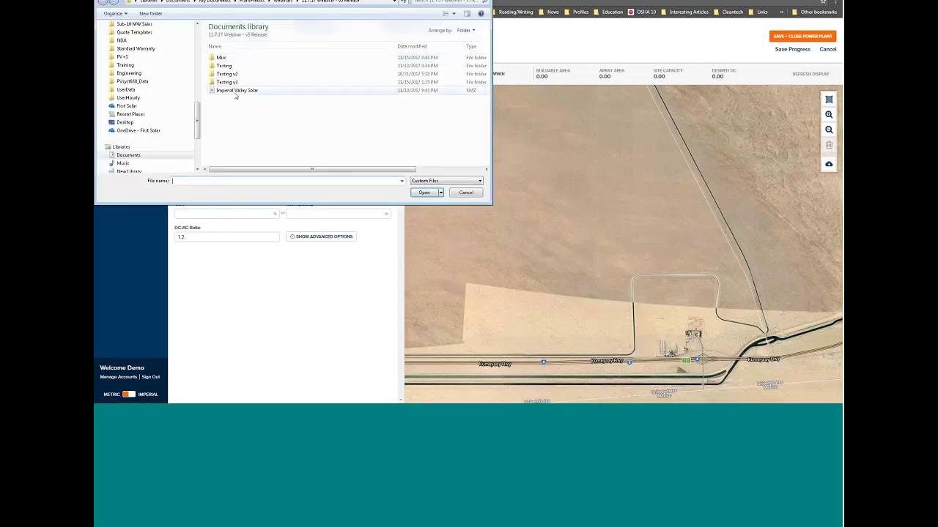
double_click(237, 90)
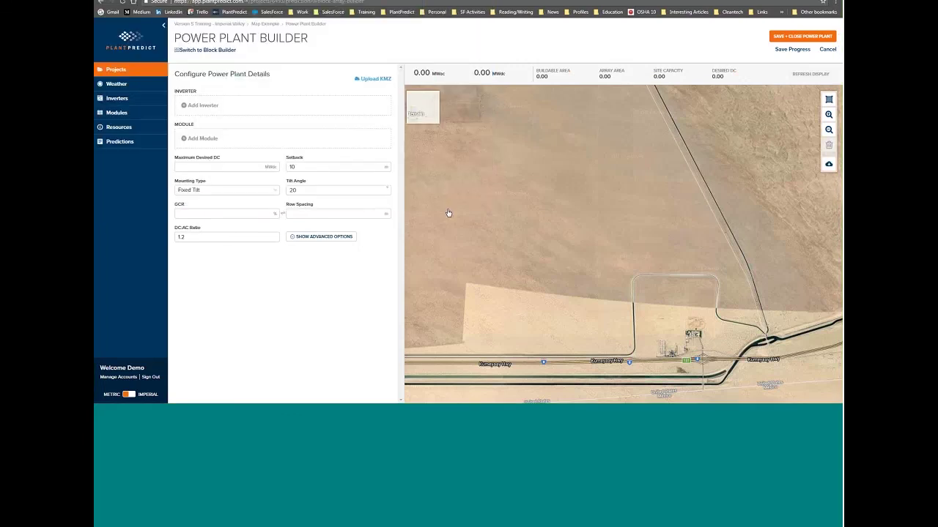
click(528, 44)
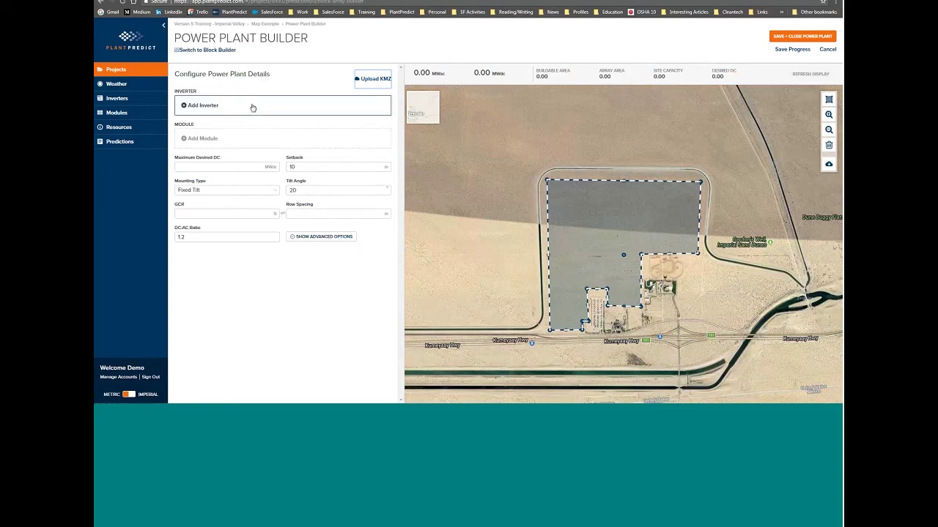
Add the ABB PVS800 57 1000kW C inverter and the FS-6445 CdTe Aug2017 module to the power plant.
click(287, 102)
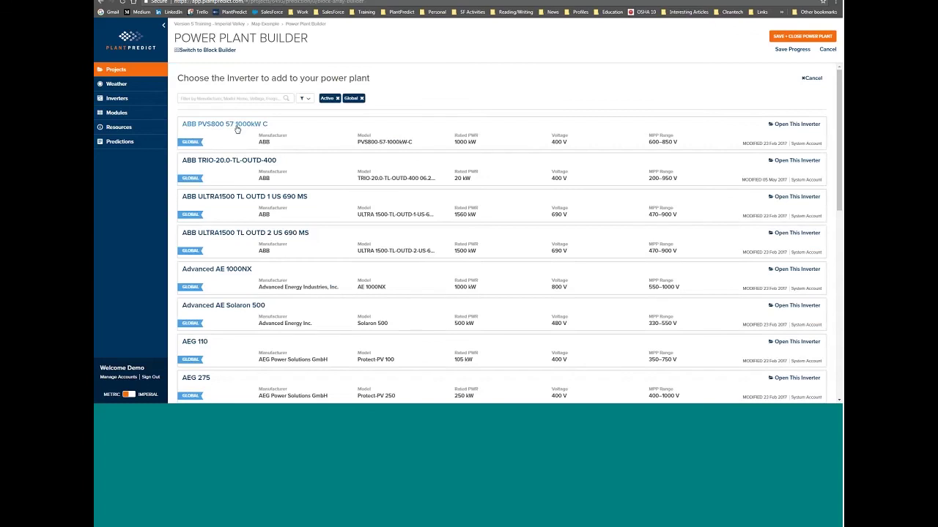
click(236, 129)
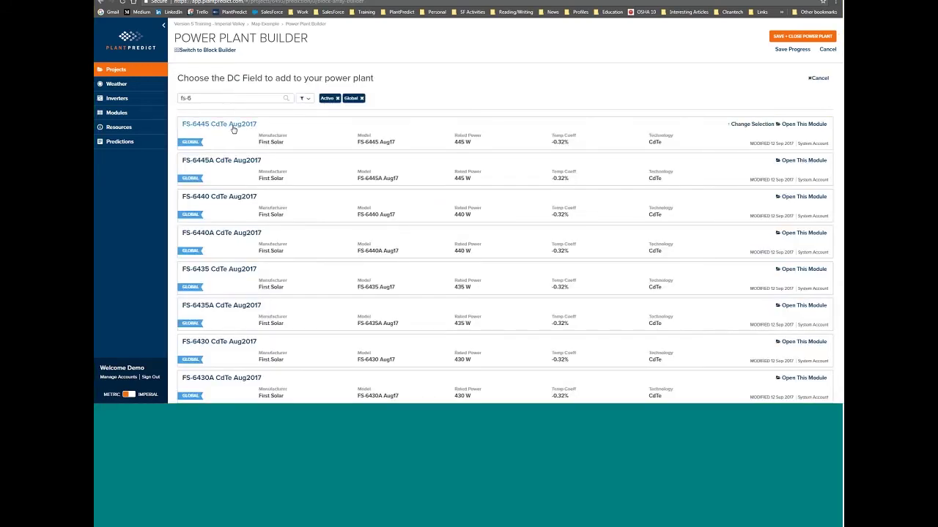
click(234, 127)
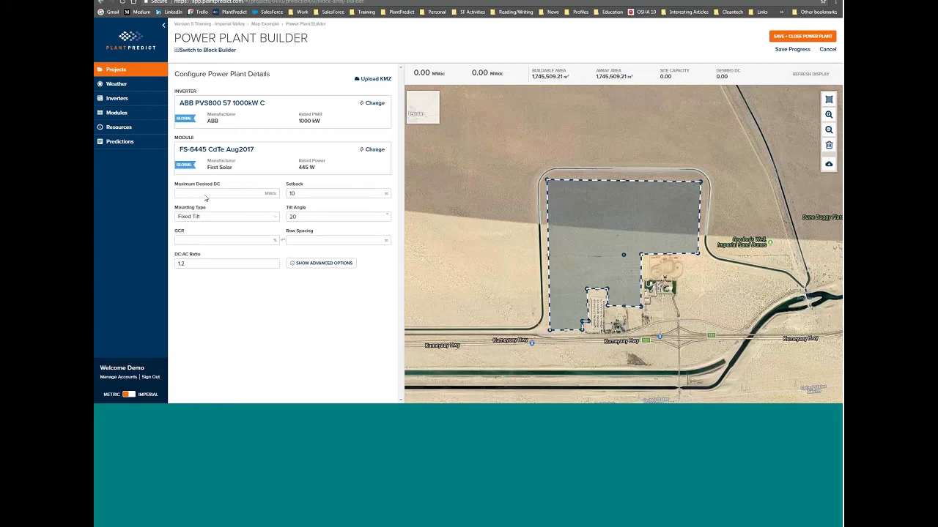
Set the maximum desired DC to 75 MWdc and the GCR to 40%.
click(204, 195)
text(75)
double_click(180, 193)
click(203, 243)
text(40)
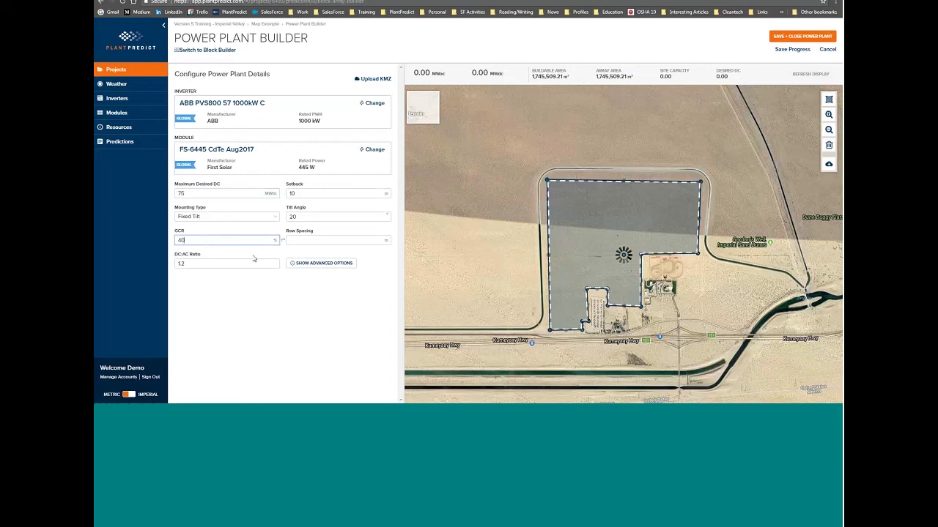
Try a row spacing of 12 m, and set the GCR back to 40%.
click(303, 240)
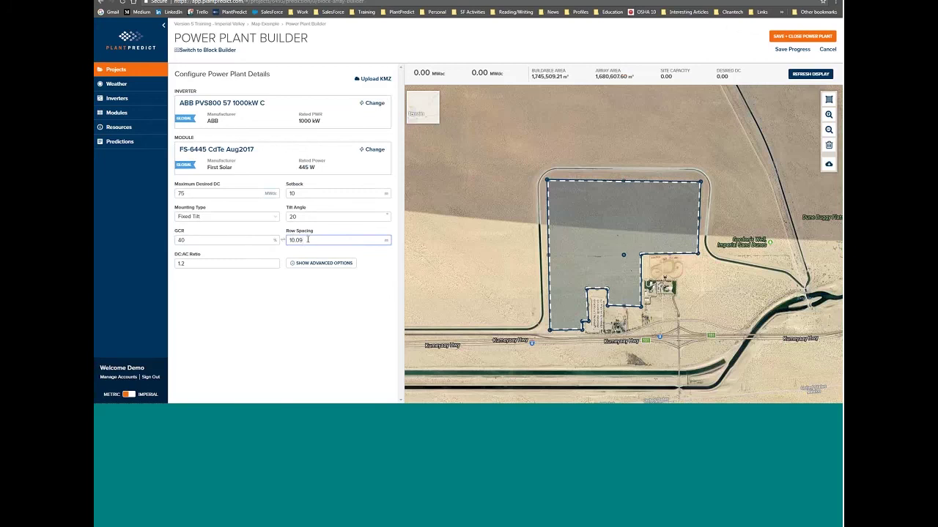
drag(308, 239, 279, 240)
text(12)
click(238, 242)
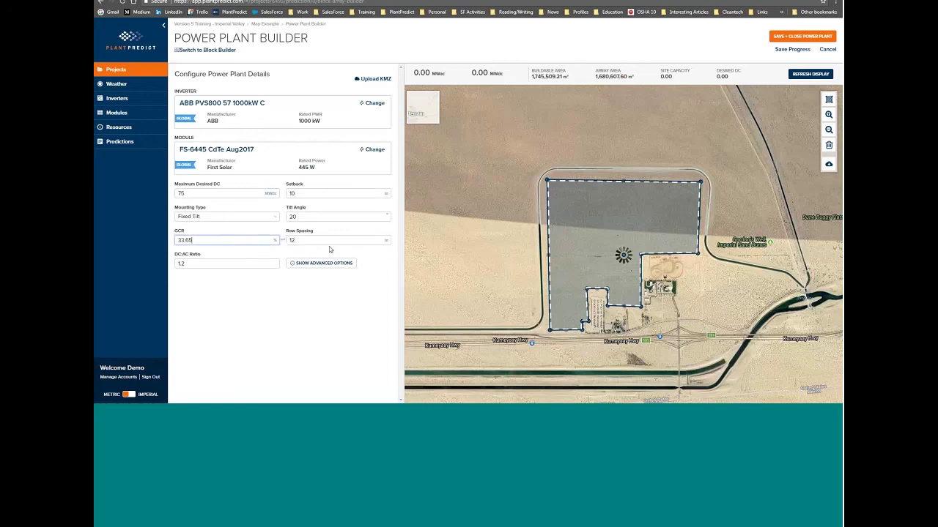
key(ctrl+a)
text(40)
Switch the units to imperial and set the site setback to 50 ft.
click(312, 194)
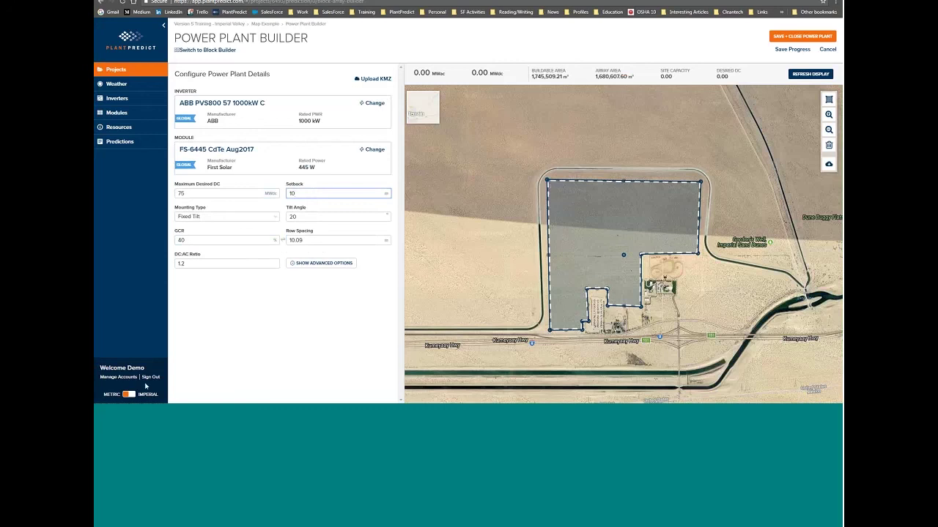
click(131, 395)
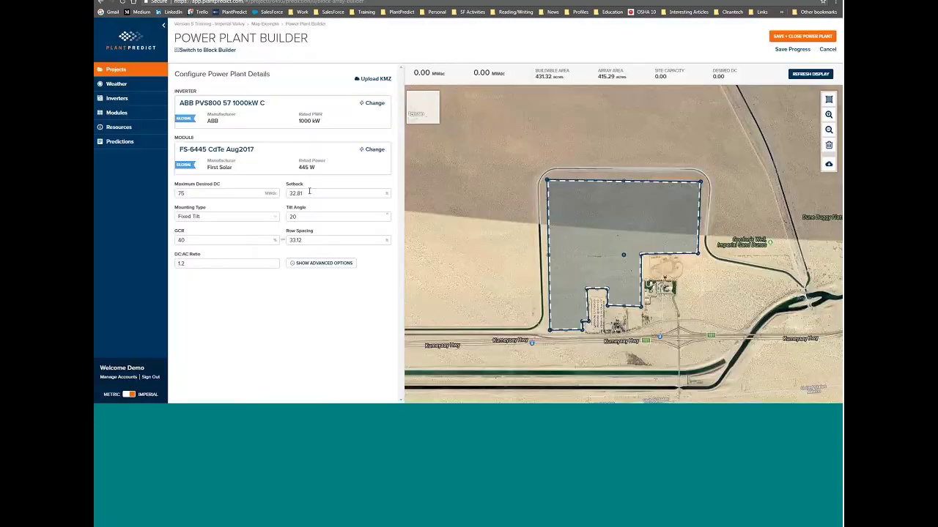
click(309, 192)
double_click(287, 189)
text(50)
click(305, 217)
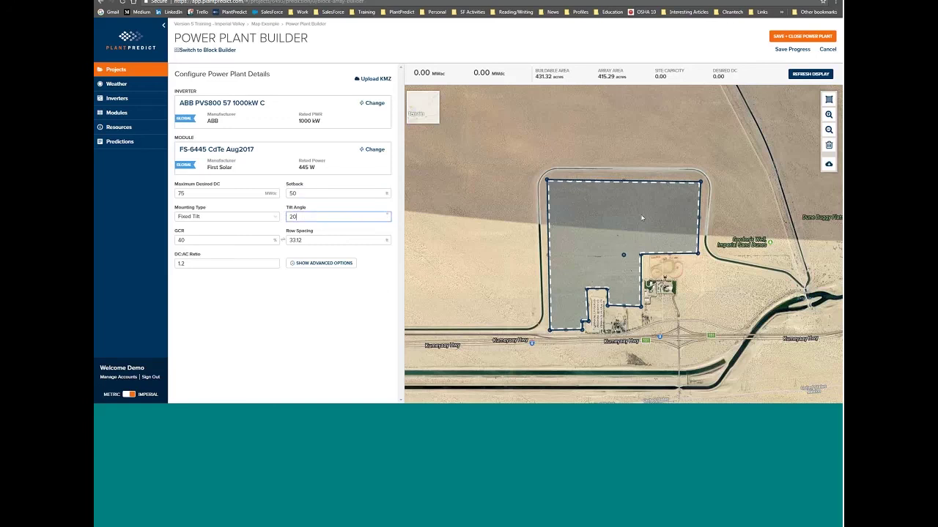
Show the advanced options, set the DC:AC ratio to 1.25, and generate the array layout on the map.
click(352, 263)
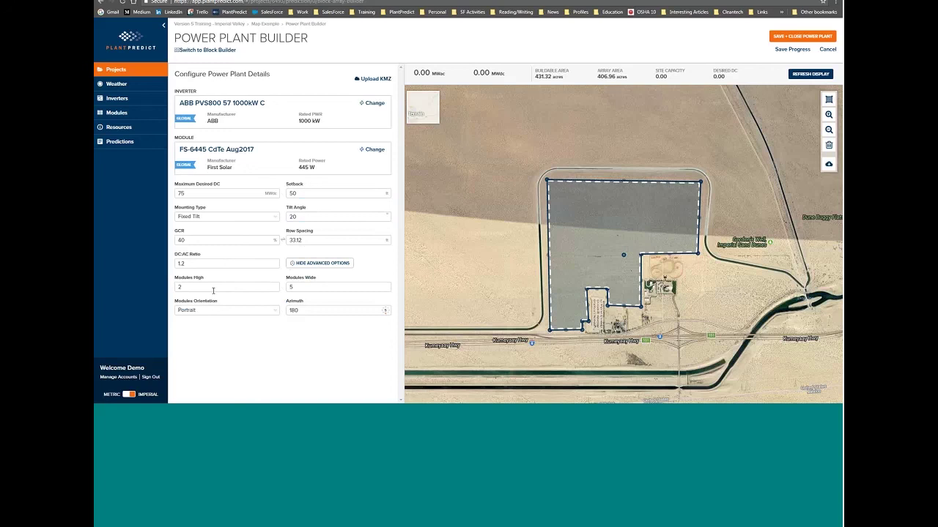
click(215, 290)
click(332, 289)
click(210, 269)
text(5)
click(328, 310)
click(818, 77)
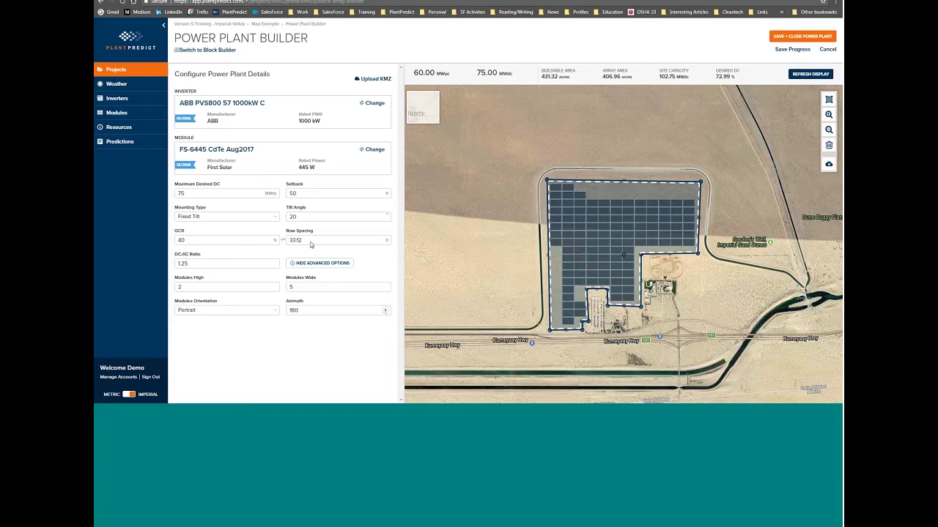
Set the GCR to 35% and refresh the array layout on the map.
double_click(196, 239)
text(35)
click(305, 239)
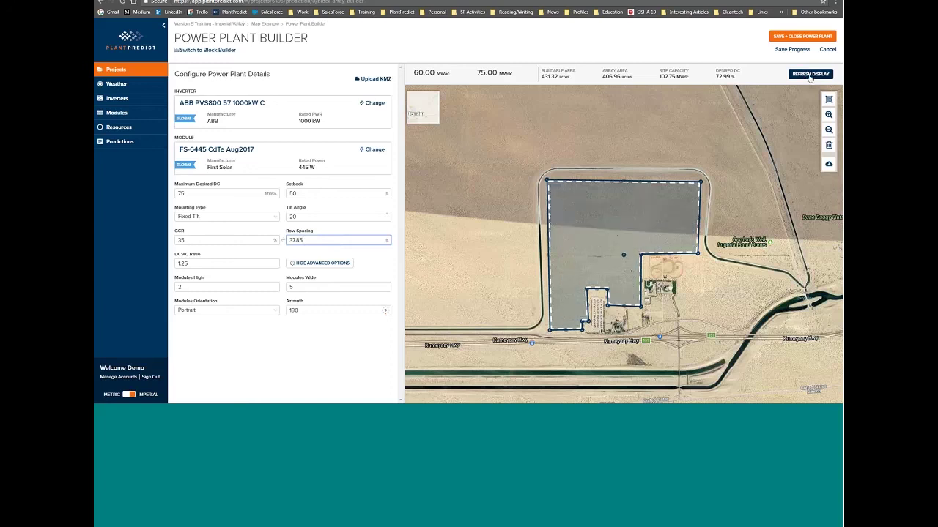
click(809, 76)
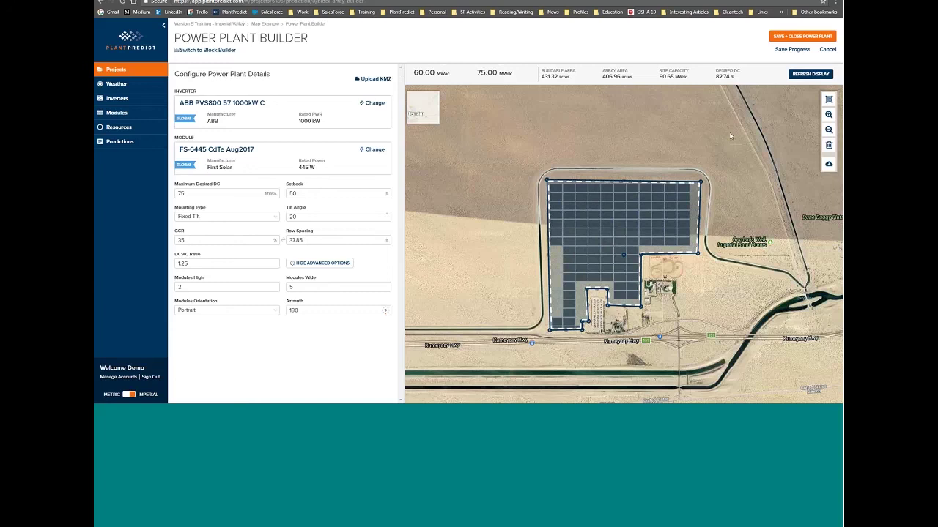
Save and close the power plant, and open the System section of the Map Example prediction.
click(806, 38)
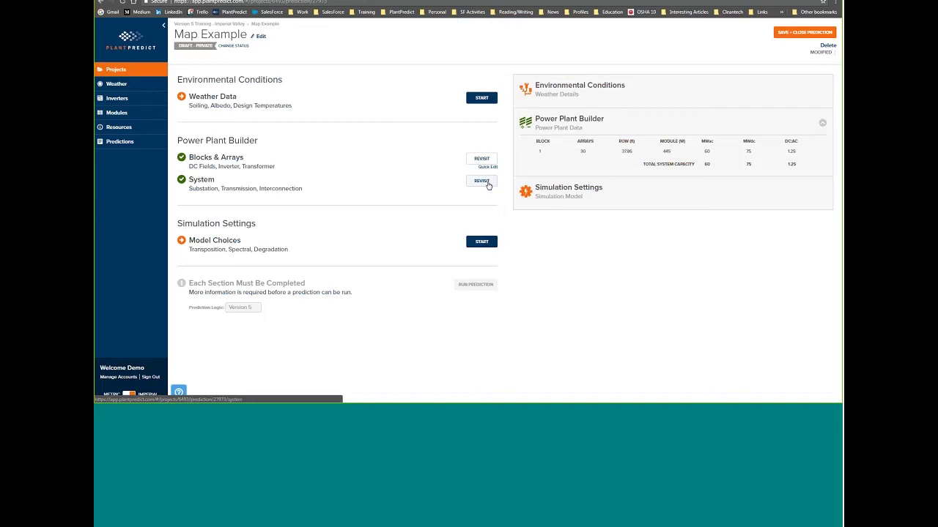
click(489, 185)
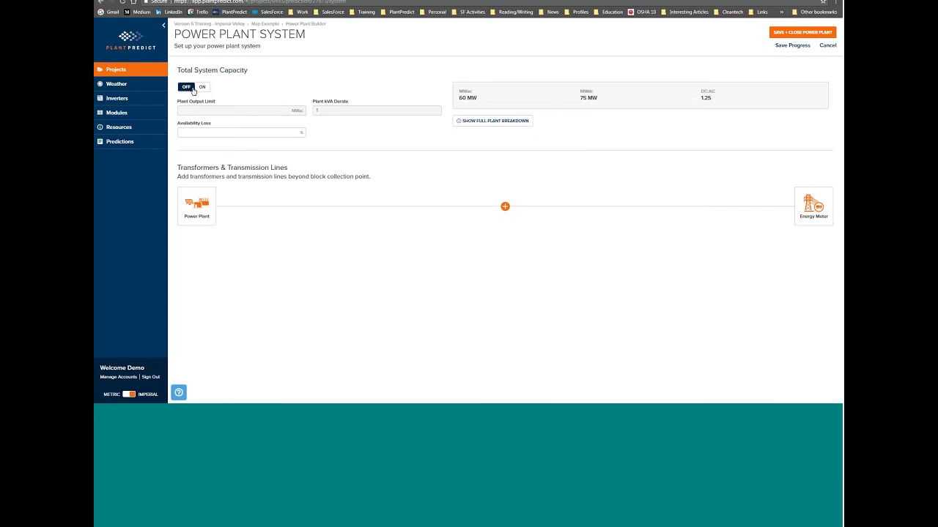
Turn on the plant output limit under total system capacity and set it to 60 MWac.
click(200, 88)
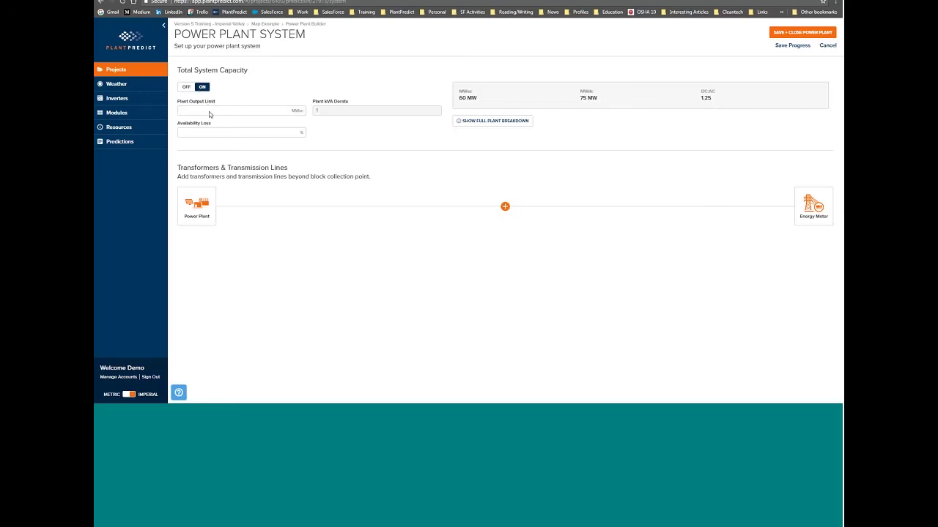
click(209, 112)
text(60)
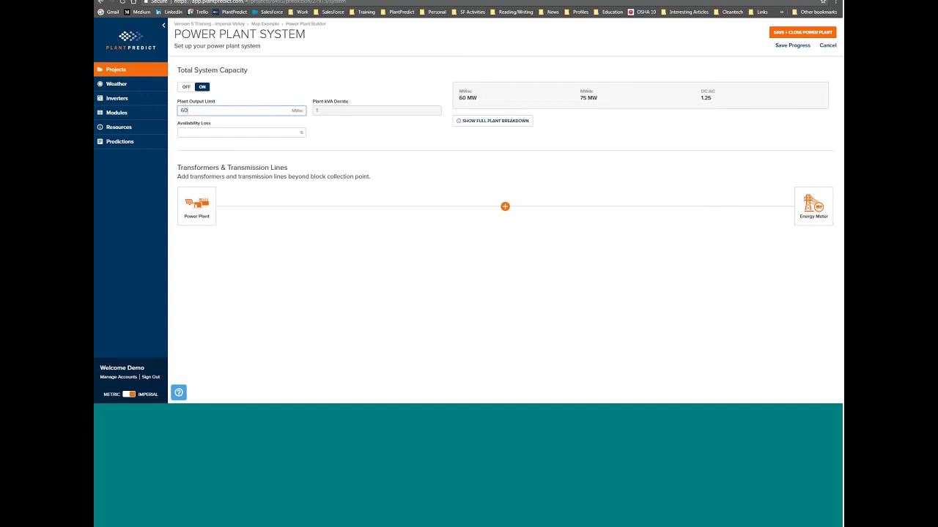
click(227, 131)
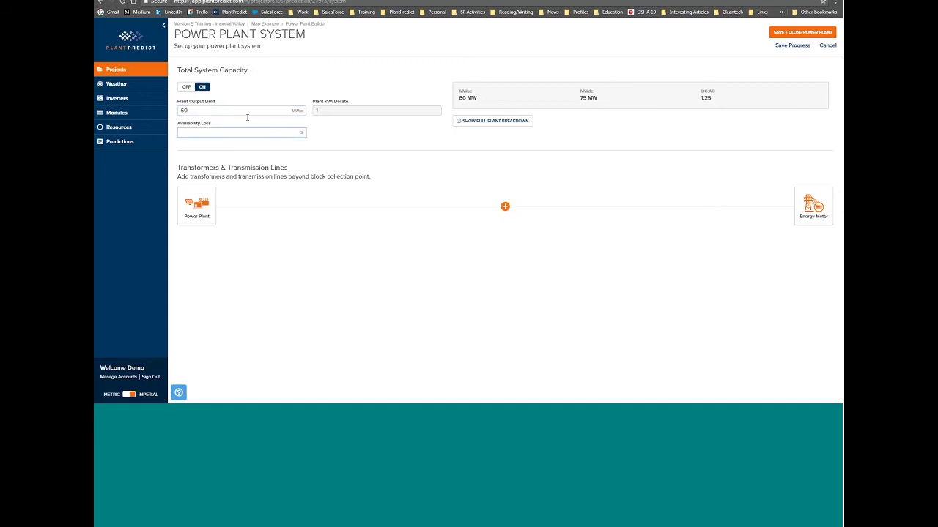
Add a transformer between the power plant and the energy meter and set its voltage to 115 kV.
click(505, 208)
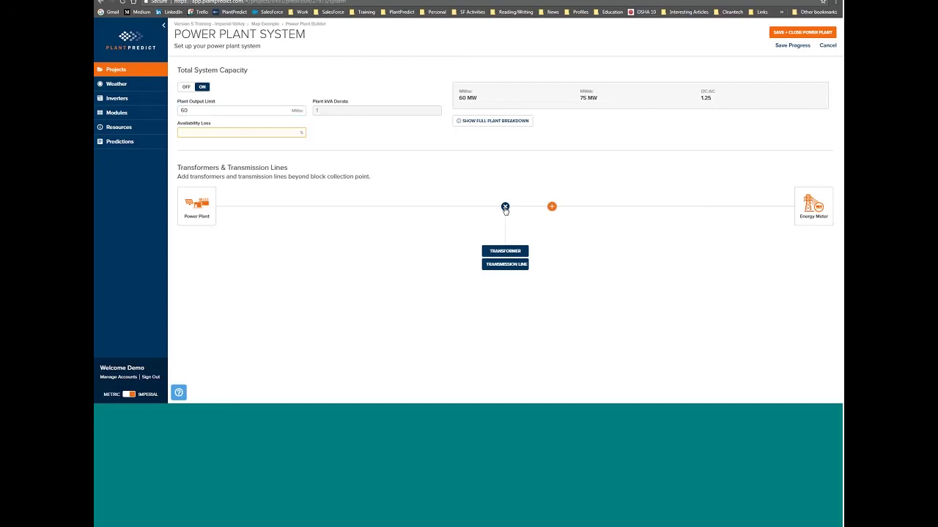
click(514, 251)
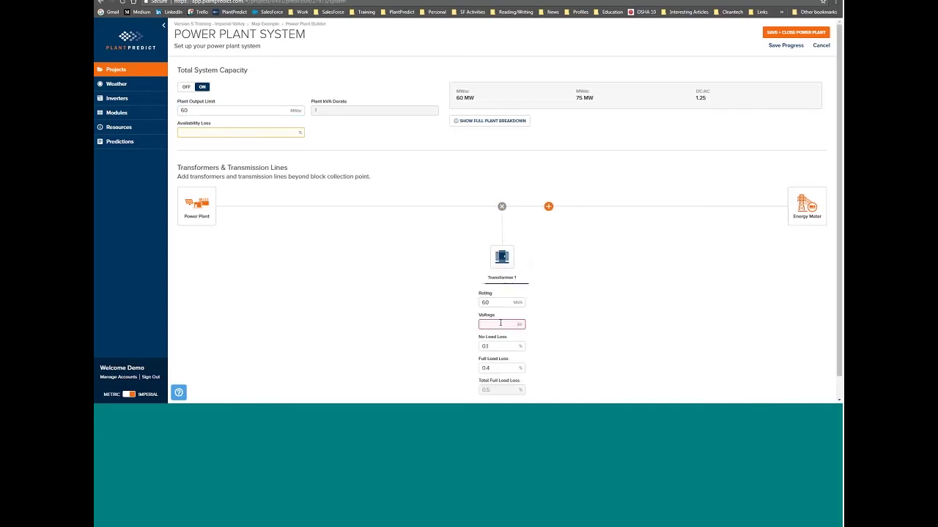
click(500, 323)
text(115)
Add a transmission line after the transformer, switch the units to metric, and set the line length to 2 km.
click(548, 208)
click(538, 264)
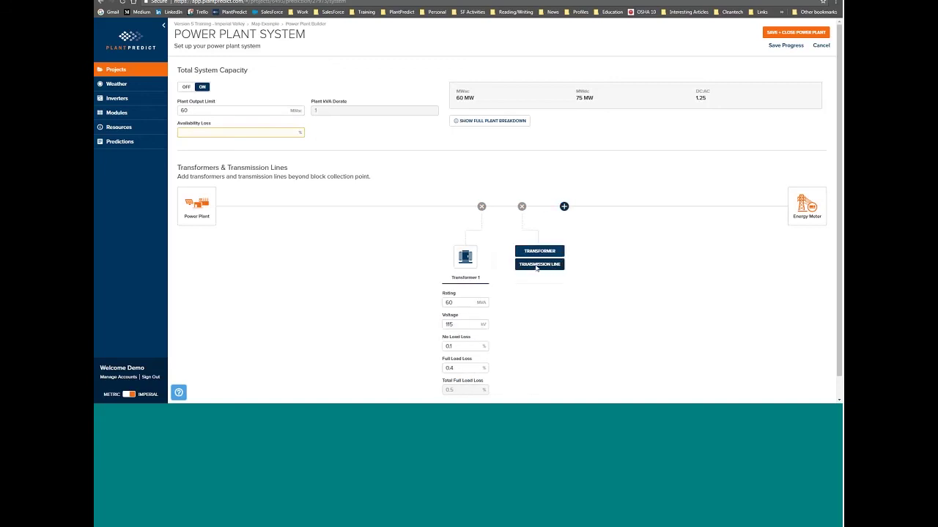
click(540, 302)
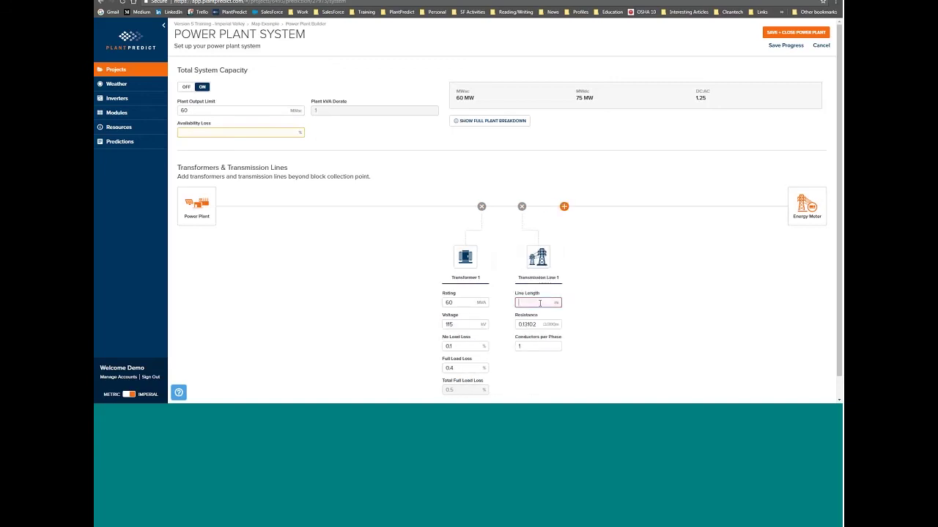
click(134, 399)
click(533, 303)
text(2)
Add a second transformer after the transmission line with a voltage of 500 kV, and save and close the power plant.
click(564, 207)
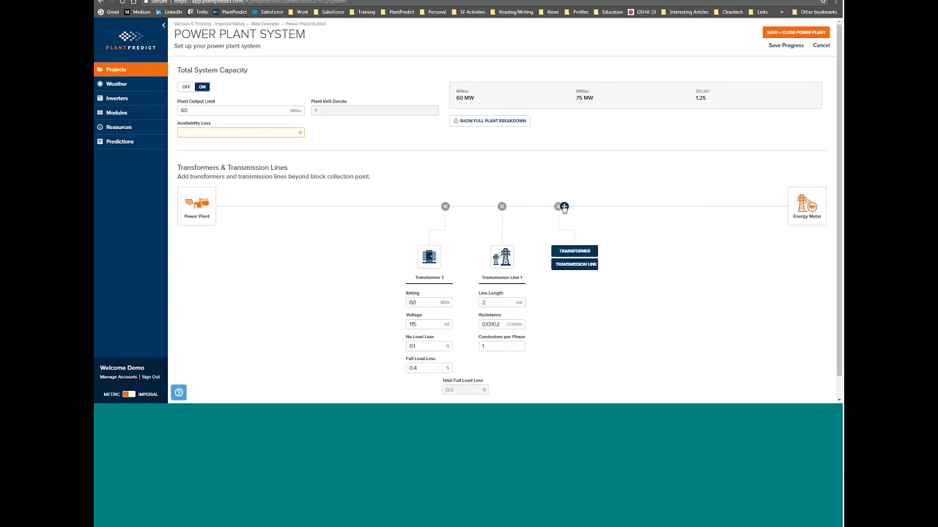
click(572, 252)
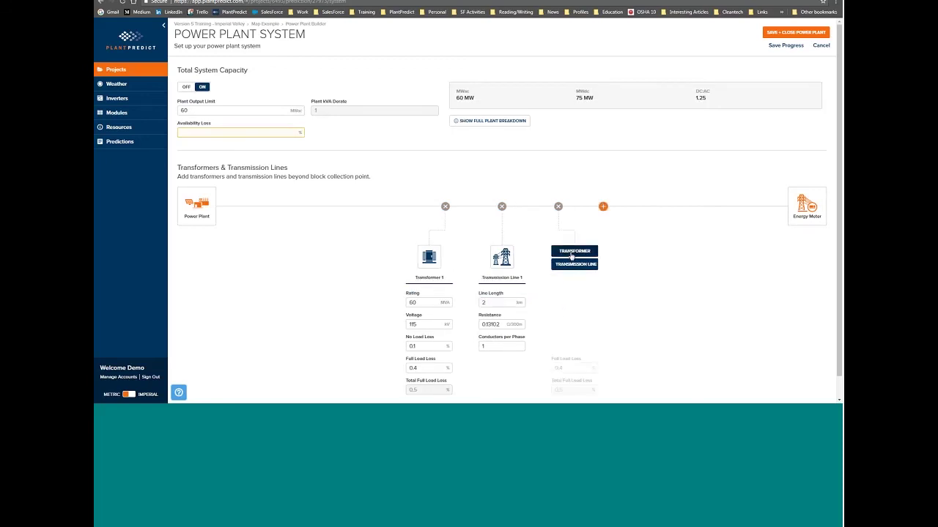
click(565, 324)
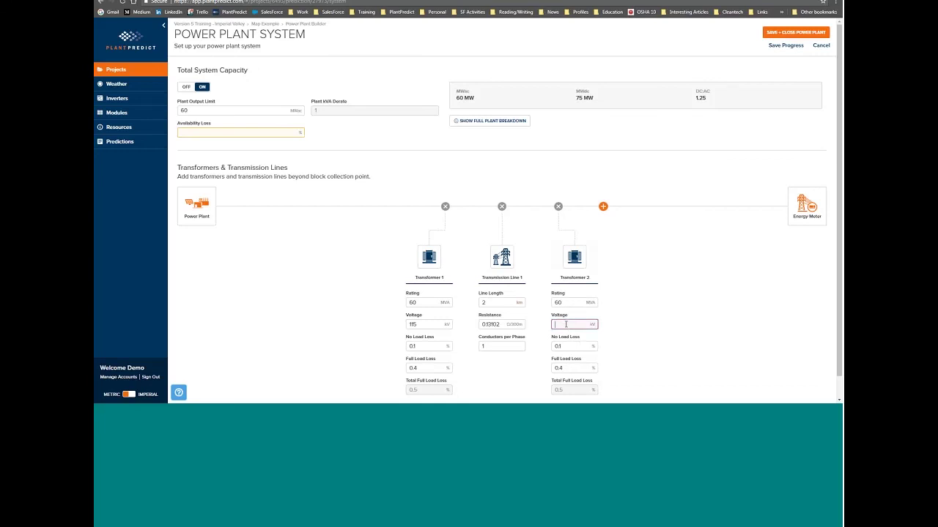
text(500)
click(784, 34)
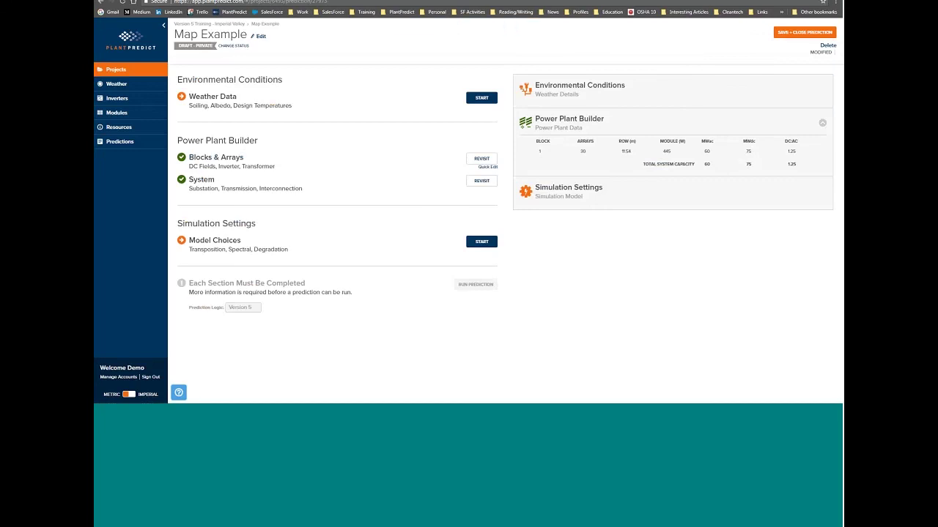
Open the Weather Data section of the prediction and look through the list of nearby weather files.
click(480, 99)
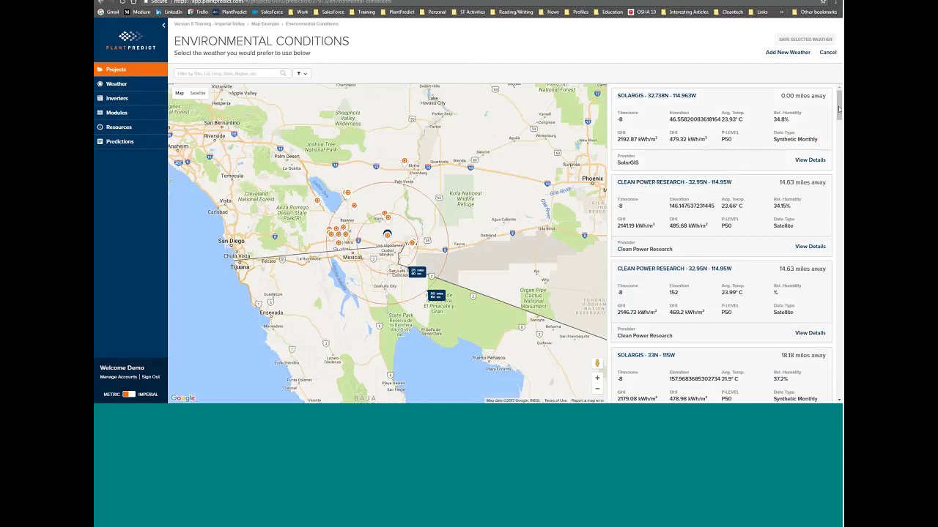
drag(840, 109, 839, 158)
drag(838, 126, 835, 93)
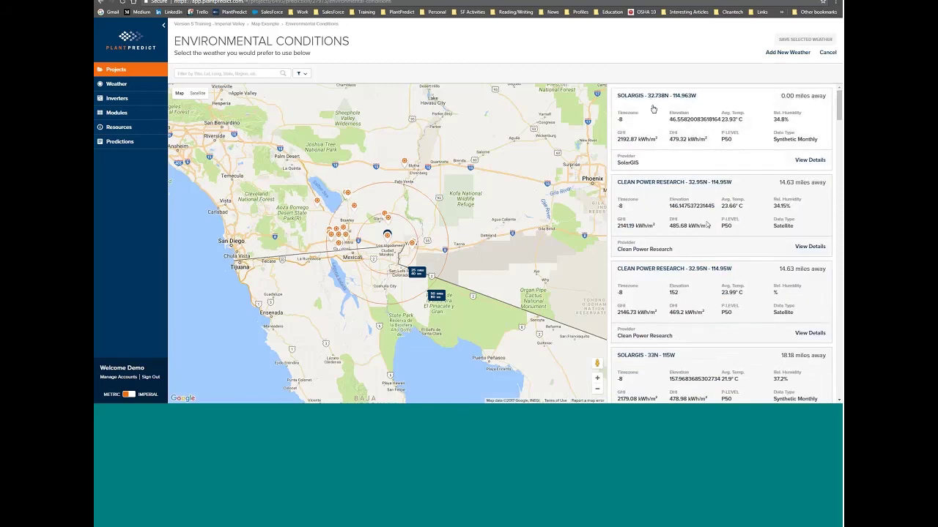
Open the page for adding new weather and examine the download vendors and the options for uploading or generating a file.
click(773, 53)
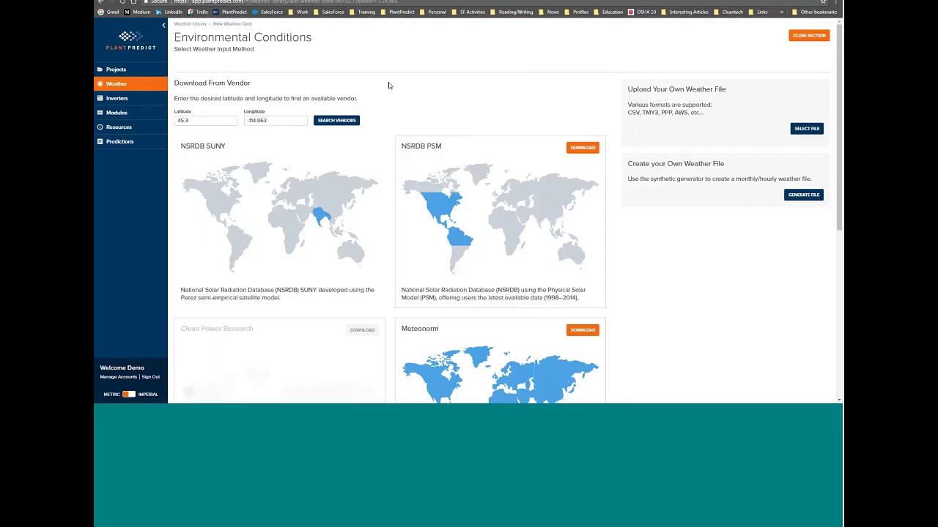
scroll(389, 86, down, 1)
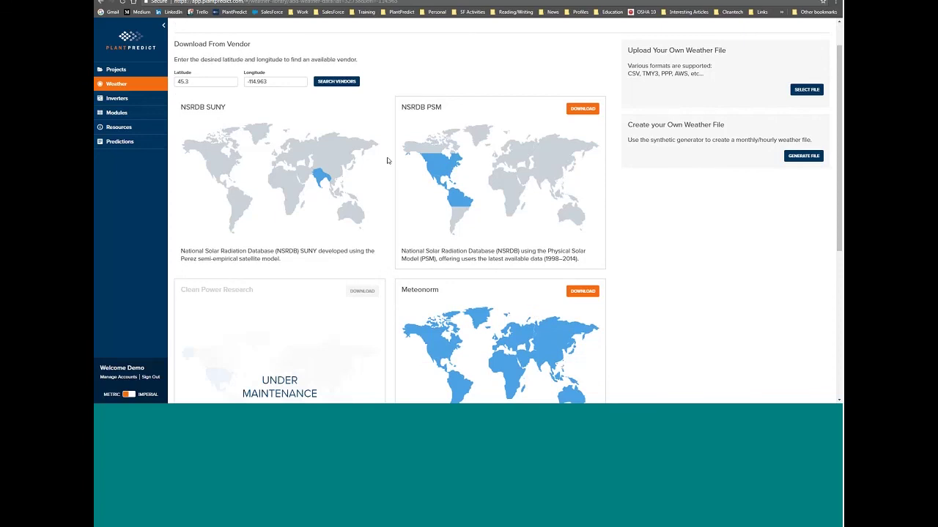
scroll(389, 161, down, 1)
scroll(400, 125, down, 1)
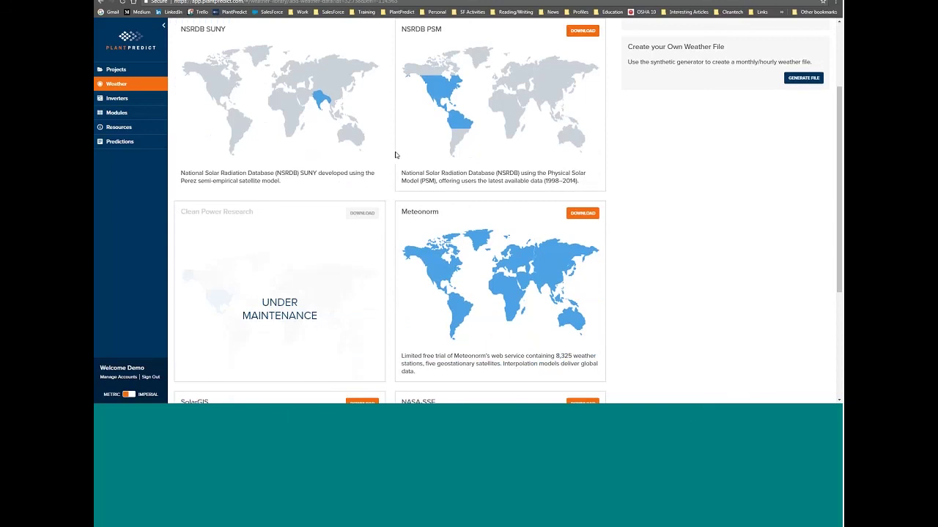
scroll(397, 156, down, 1)
scroll(400, 155, down, 1)
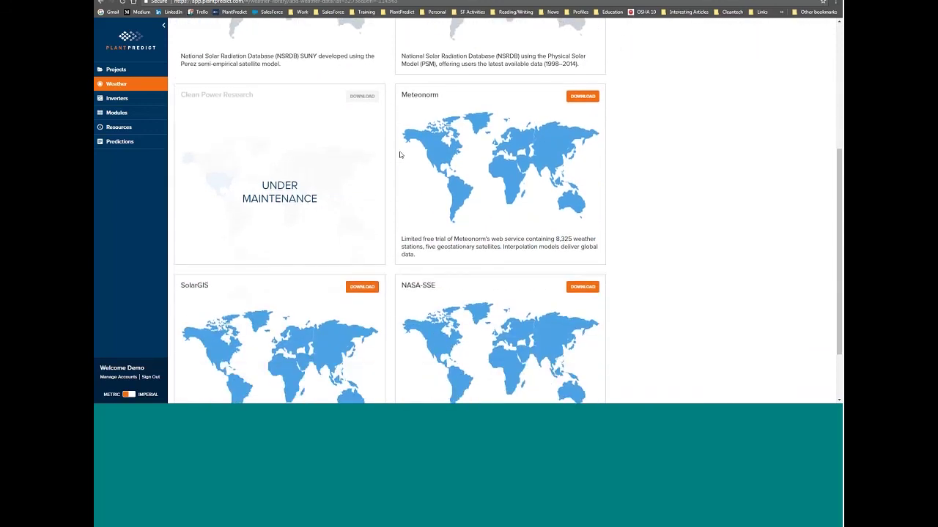
scroll(400, 155, up, 2)
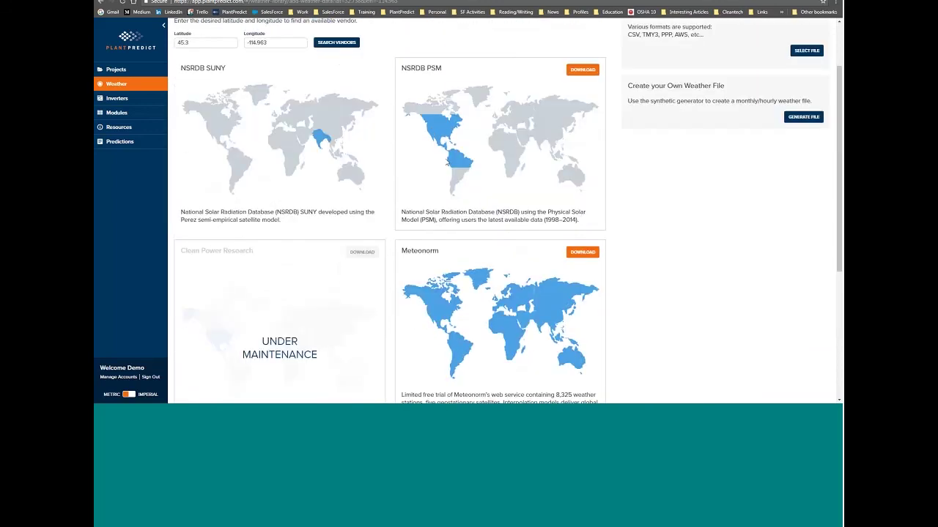
scroll(409, 223, down, 2)
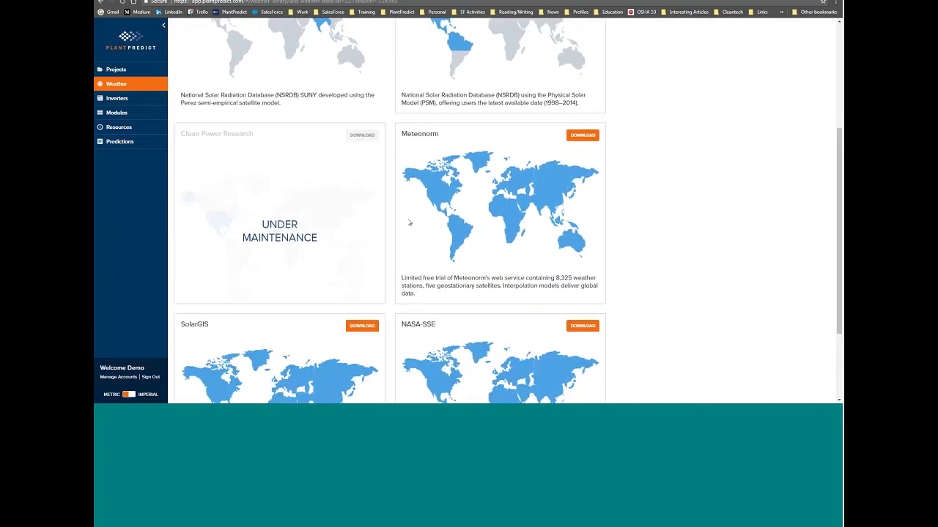
scroll(409, 222, down, 2)
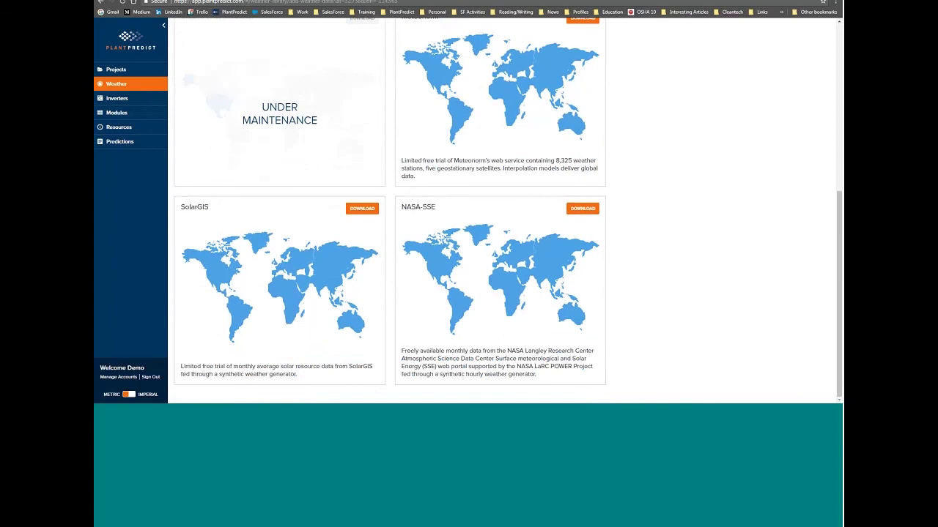
scroll(438, 167, up, 1)
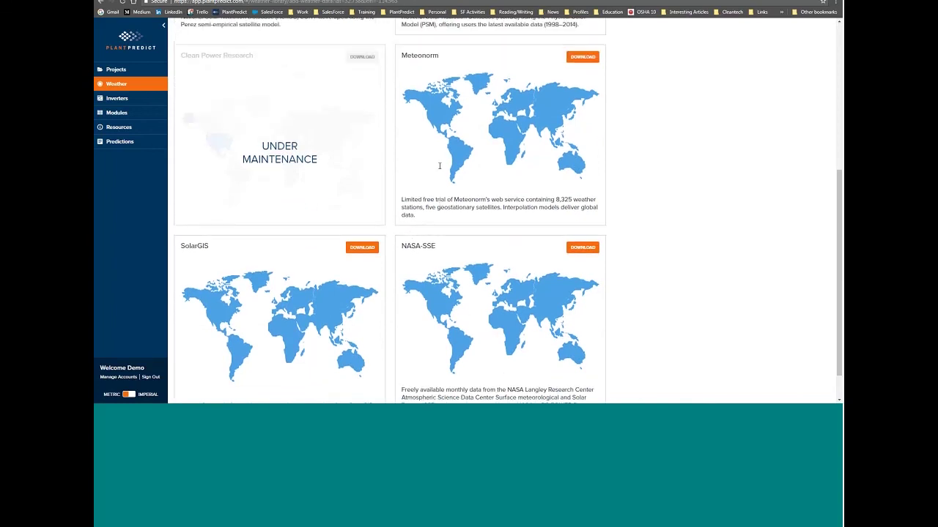
scroll(440, 166, up, 2)
scroll(440, 168, down, 2)
scroll(439, 165, down, 1)
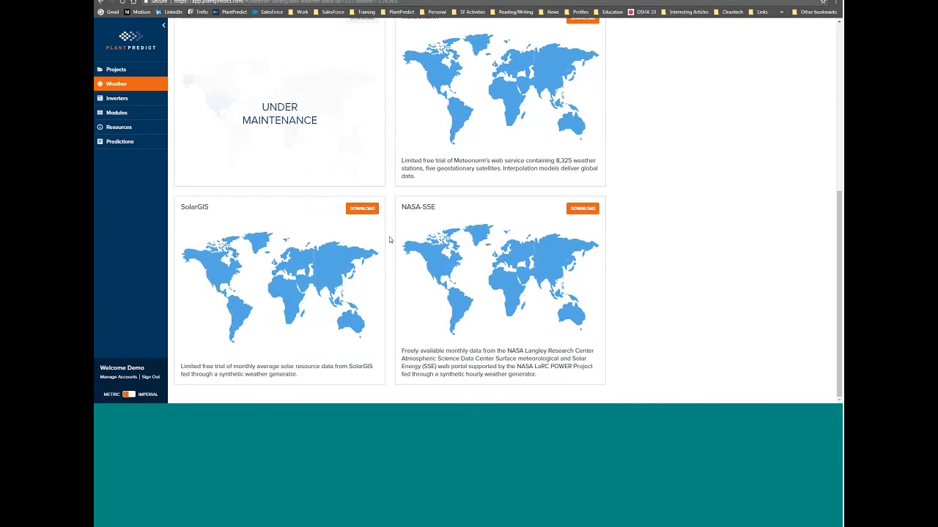
scroll(640, 221, up, 3)
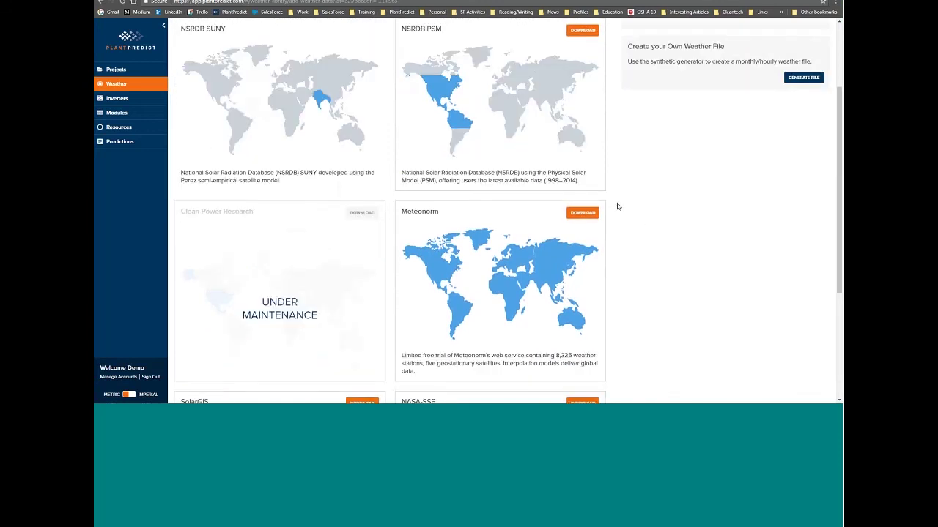
scroll(618, 207, up, 2)
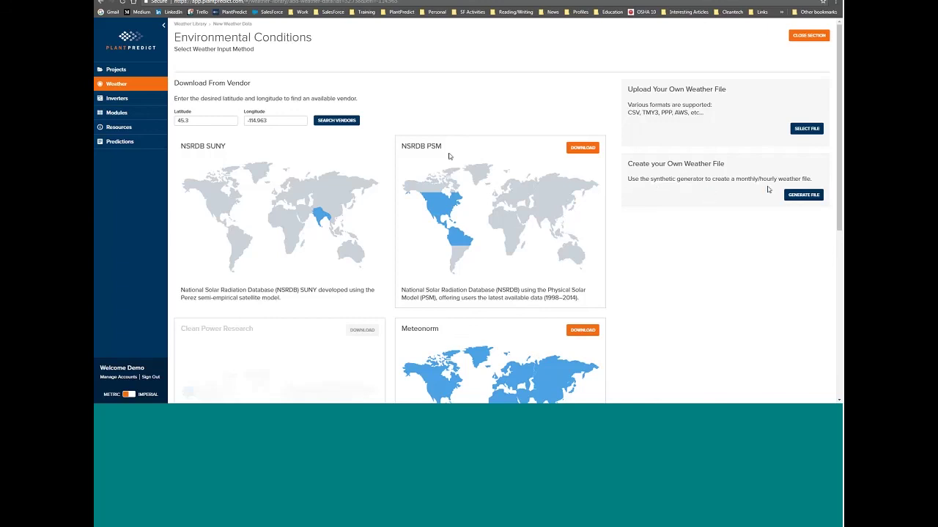
Close the new weather page, reopen the prediction's Weather Data section, and use the SolarGIS - 32.738N - 114.963W weather file.
click(813, 36)
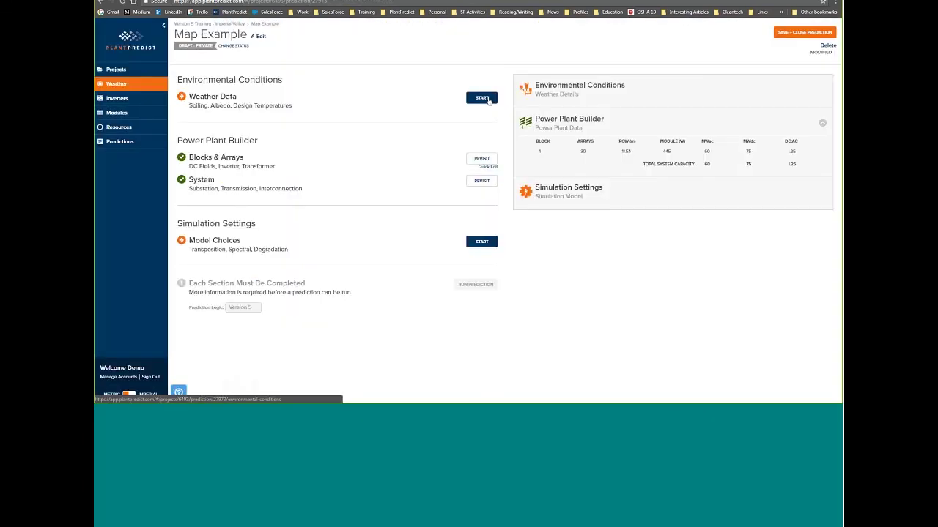
click(488, 99)
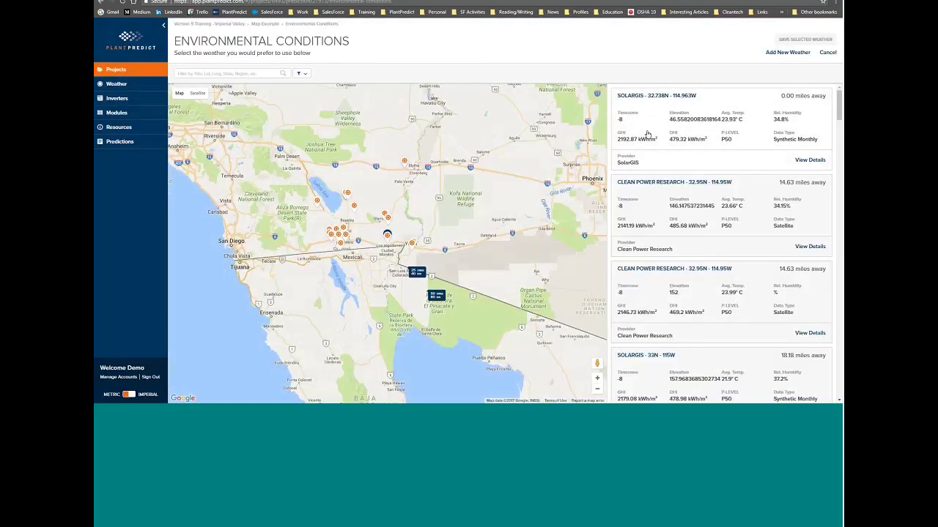
click(675, 91)
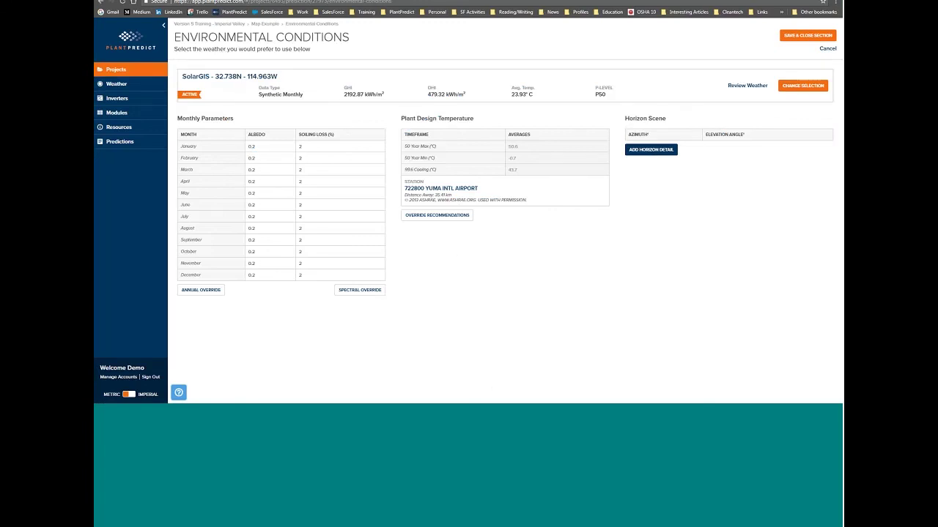
Examine the monthly albedo and soiling loss values and the plant design temperatures.
click(271, 147)
click(320, 148)
click(315, 158)
click(316, 170)
click(315, 182)
click(484, 296)
click(657, 152)
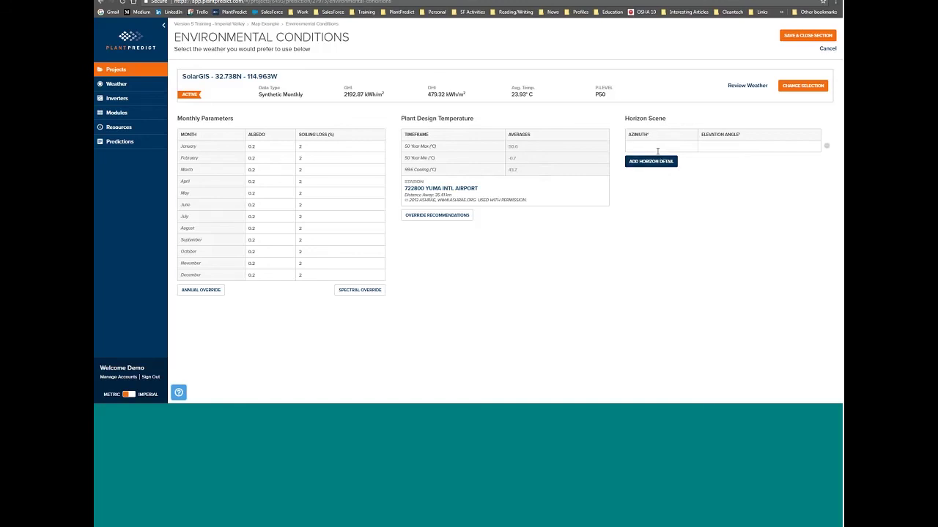
click(661, 148)
click(827, 147)
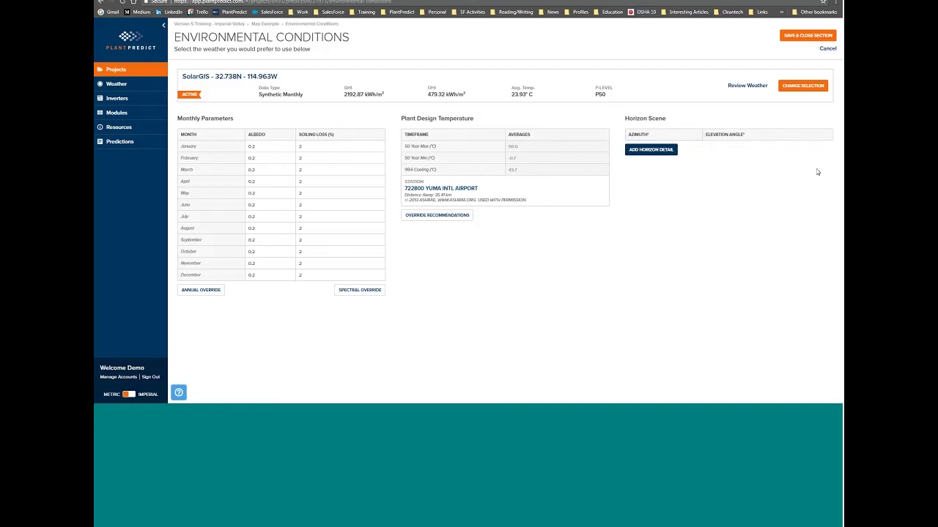
Save and close the environmental conditions, and show the advanced model choices in the simulation settings.
click(800, 37)
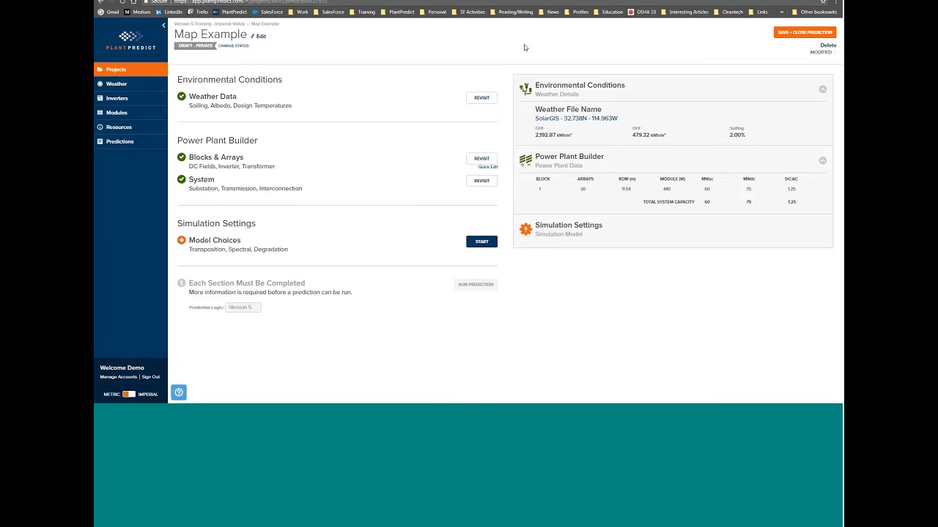
click(489, 243)
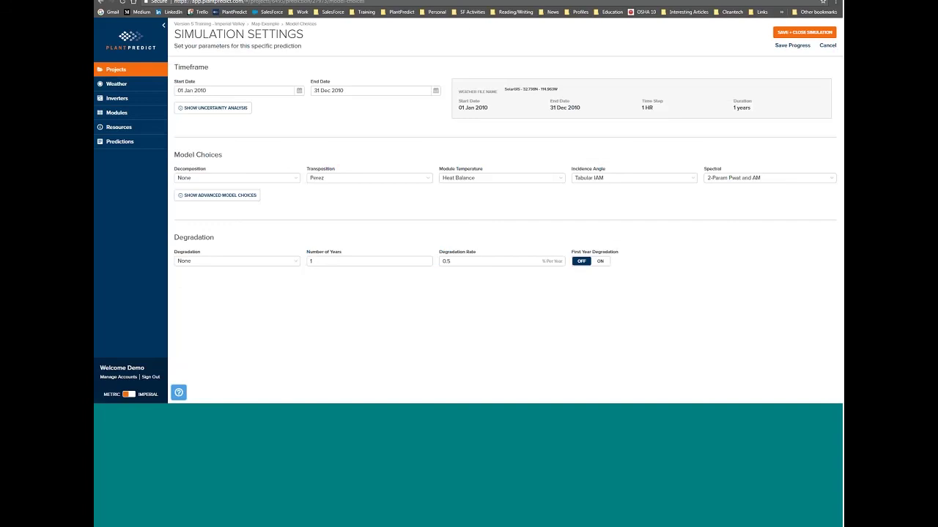
click(118, 377)
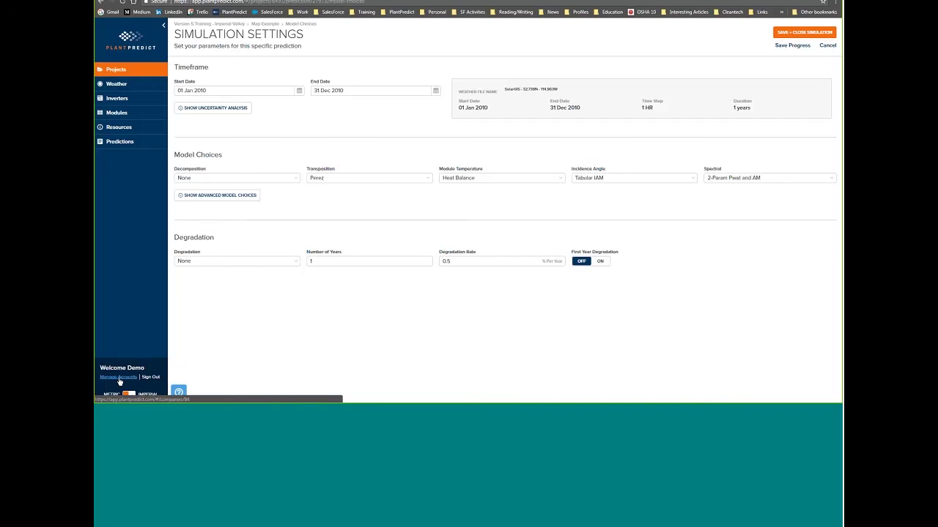
click(213, 197)
View the help overview for the simulation settings and close it again.
click(179, 393)
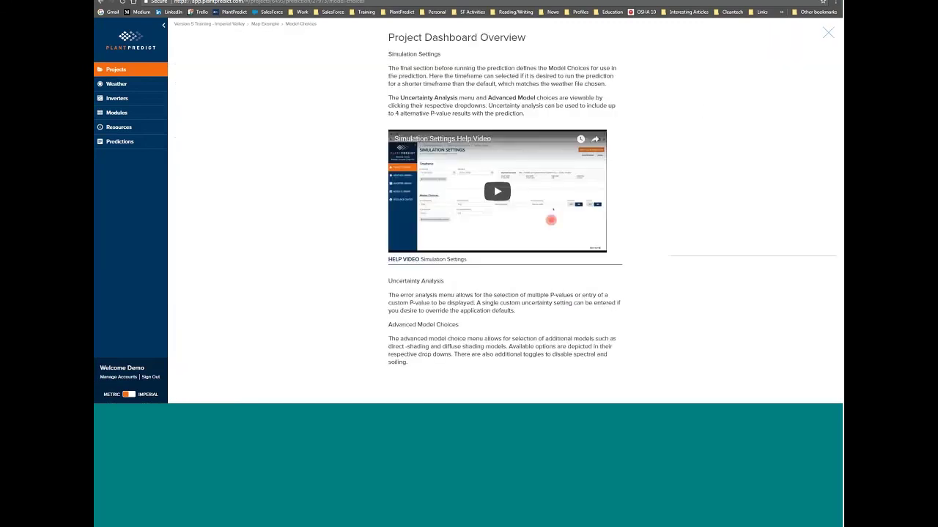
click(519, 193)
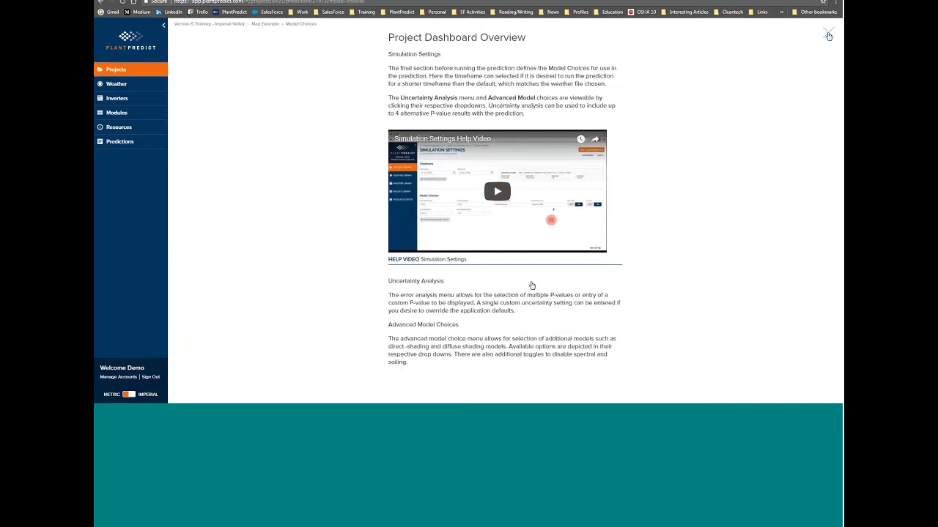
click(551, 262)
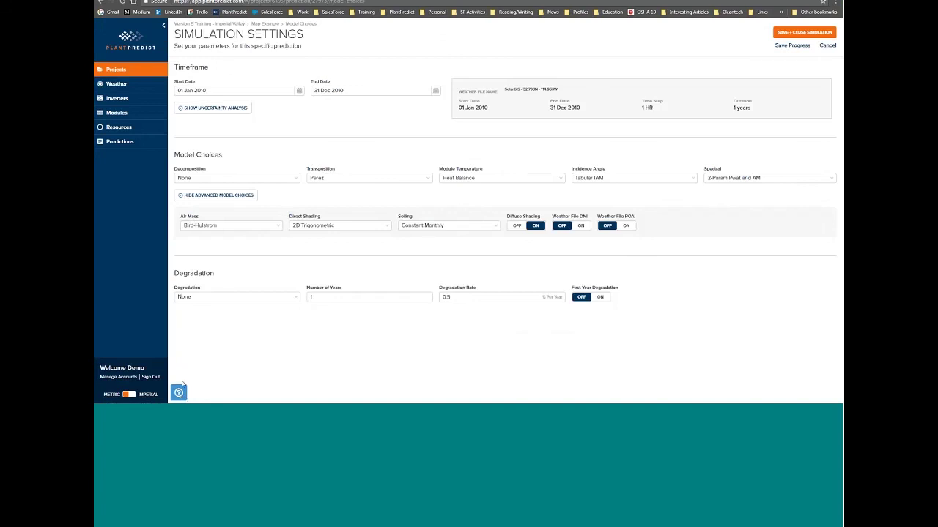
Hide the advanced model choices, and select P90 as the only additional P-value in the uncertainty analysis.
click(249, 198)
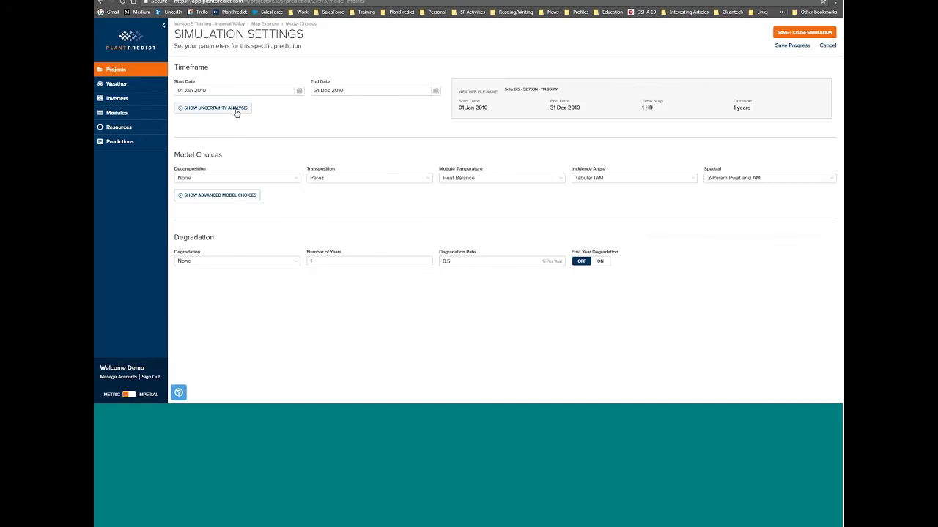
click(237, 111)
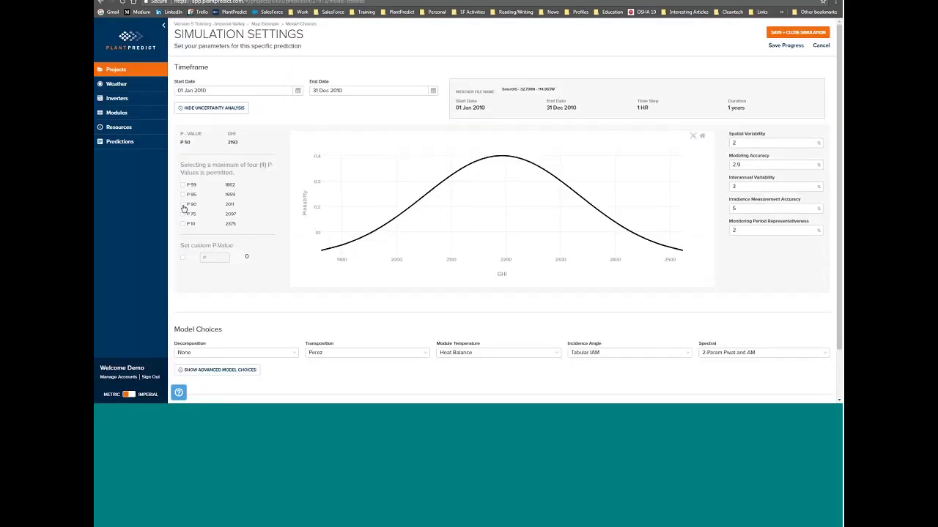
click(183, 205)
click(183, 186)
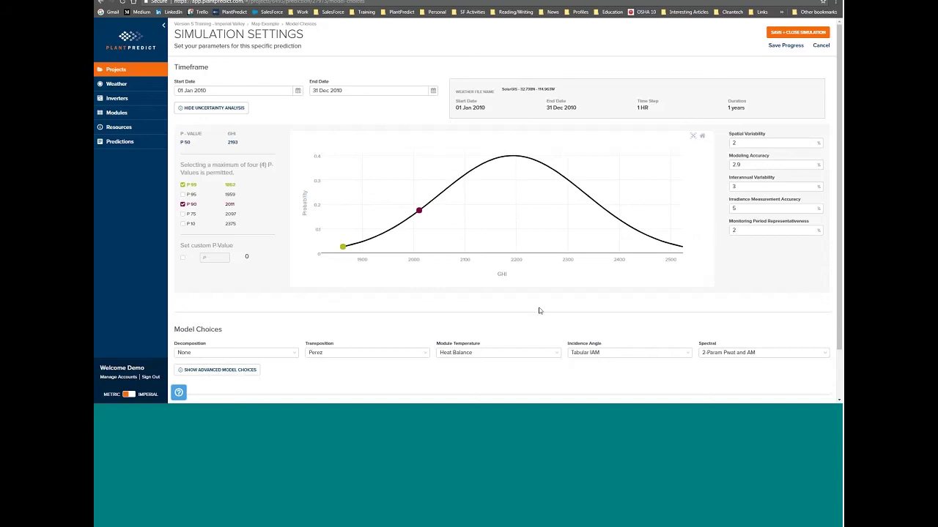
click(184, 186)
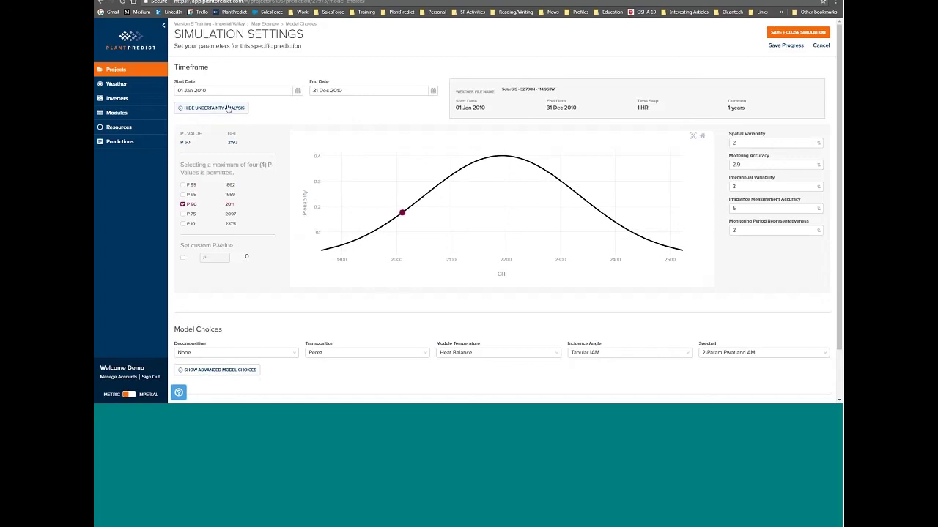
click(229, 113)
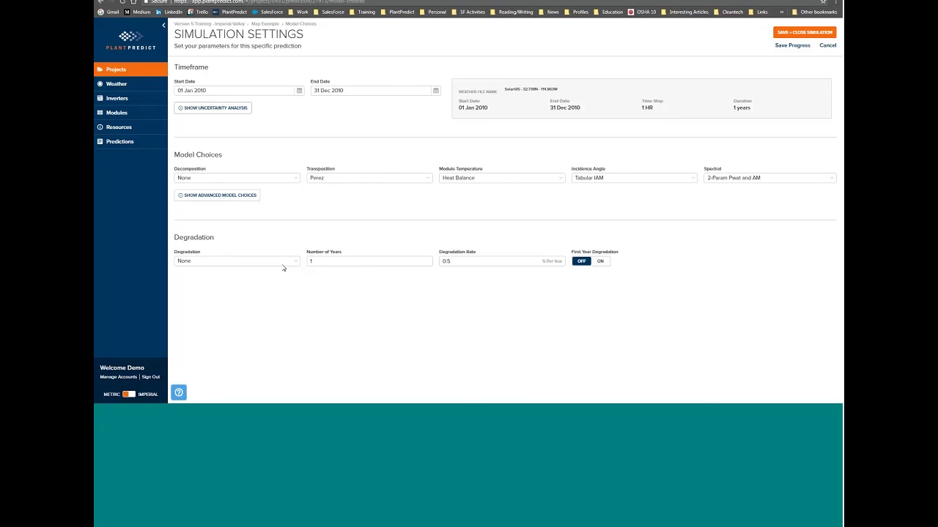
Set the degradation model to Linear DC, and save and close the simulation settings.
click(285, 265)
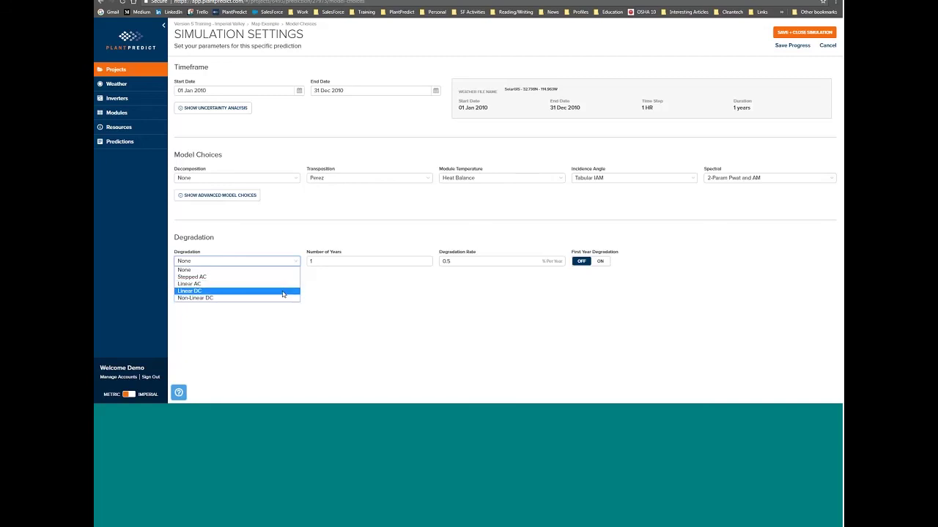
click(283, 291)
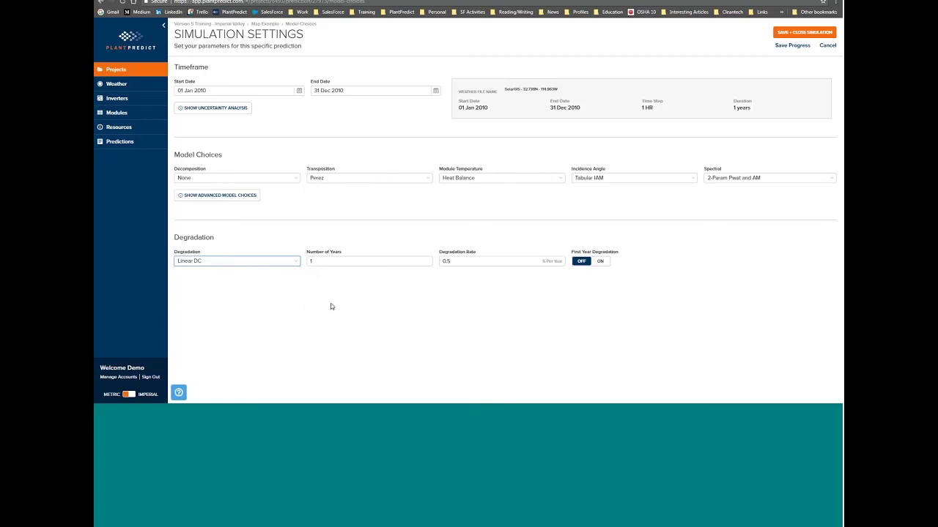
click(325, 262)
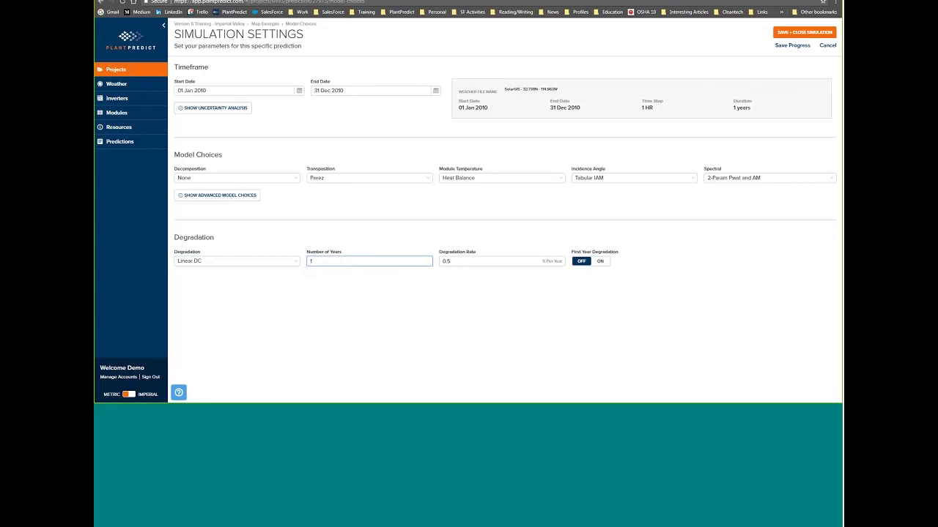
click(812, 34)
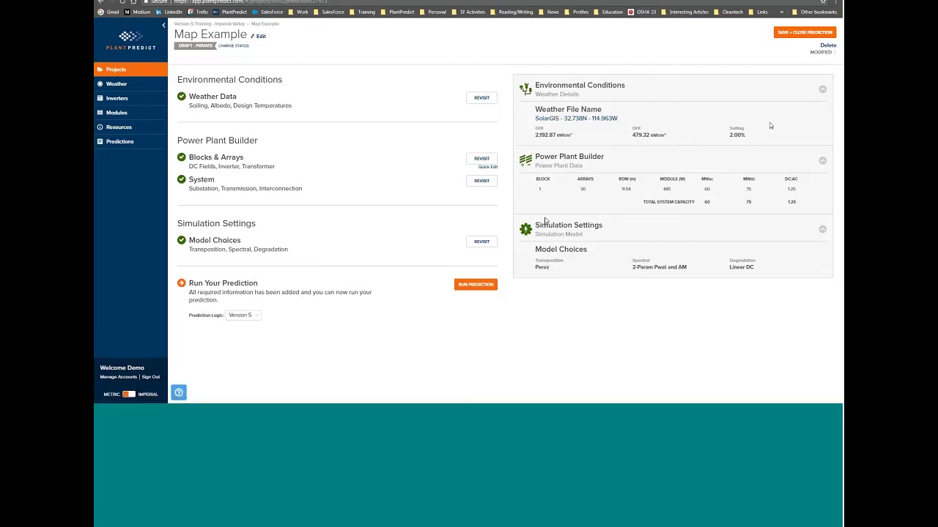
Run the Map Example prediction and open its full results.
click(481, 285)
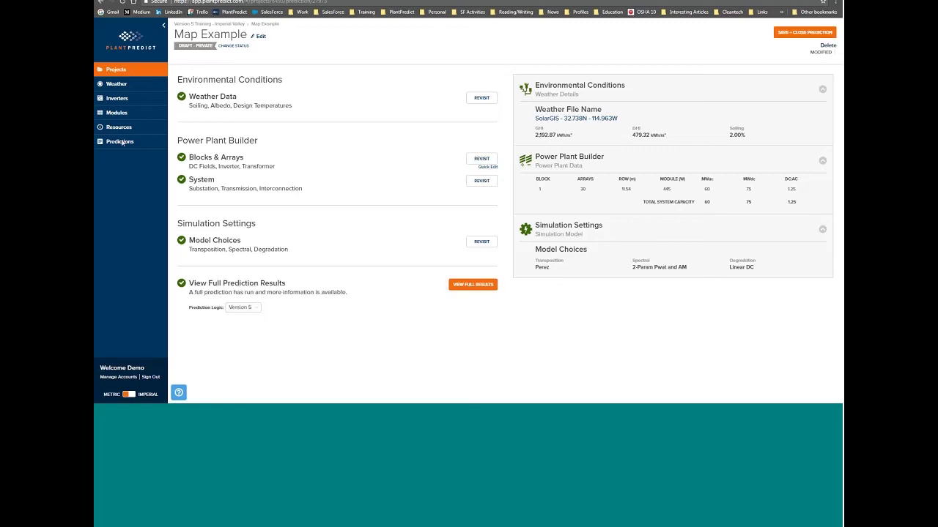
click(479, 288)
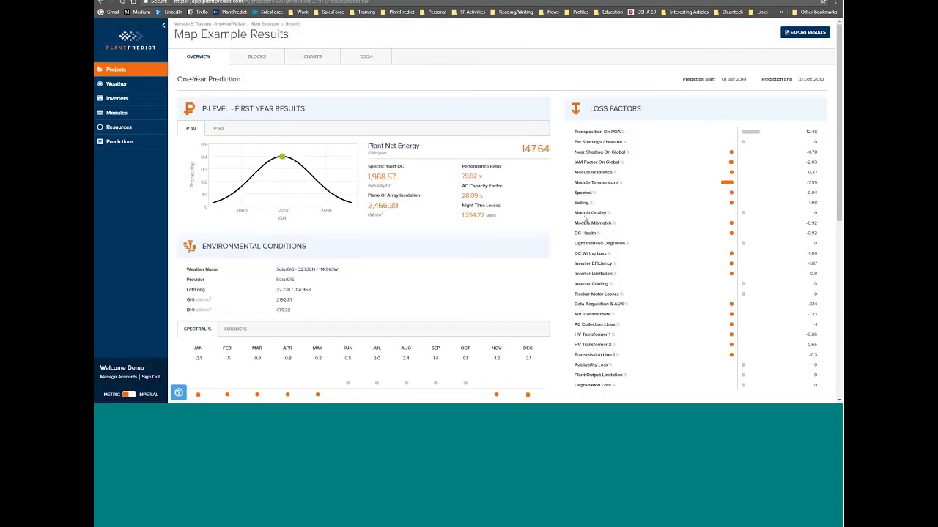
Examine the results overview, covering plant net energy, loss factors, environmental conditions, power plant details, model choices, inverters and modules.
double_click(546, 149)
drag(551, 151, 736, 137)
click(735, 137)
scroll(697, 258, down, 1)
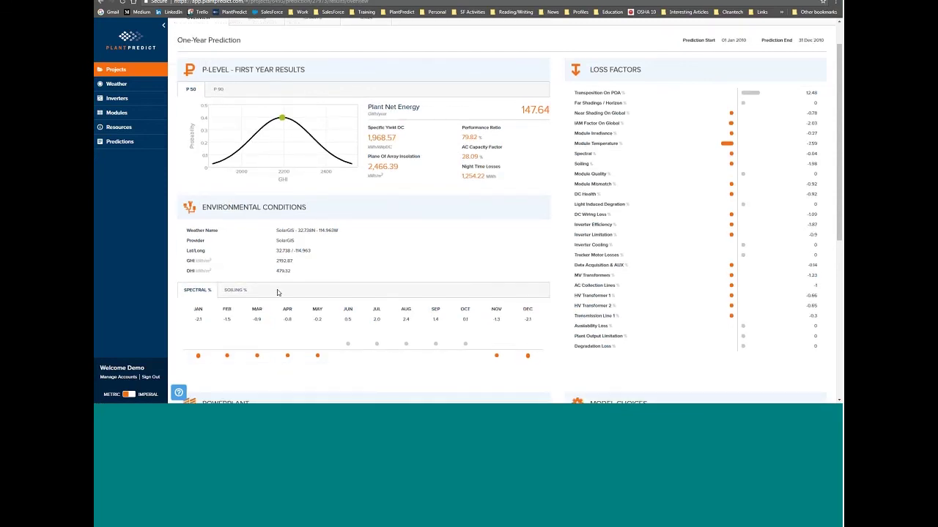
scroll(294, 220, down, 3)
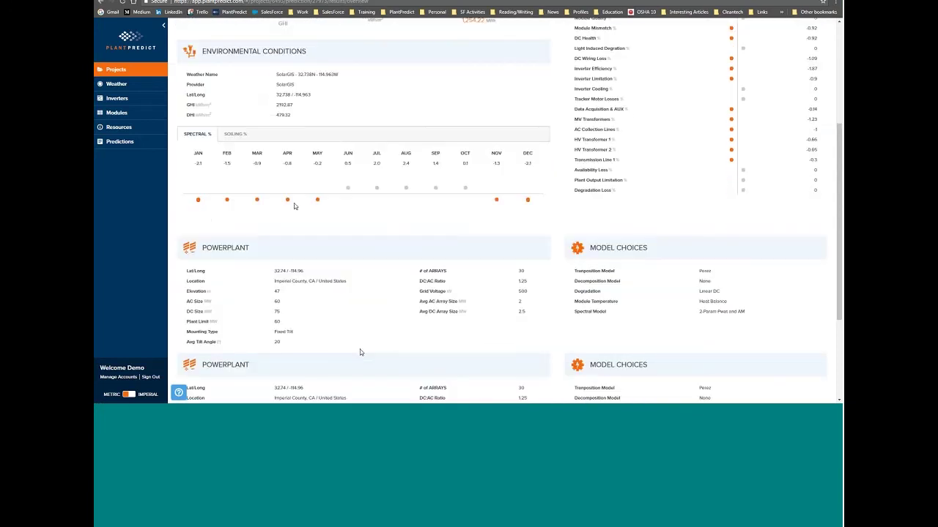
scroll(249, 216, down, 3)
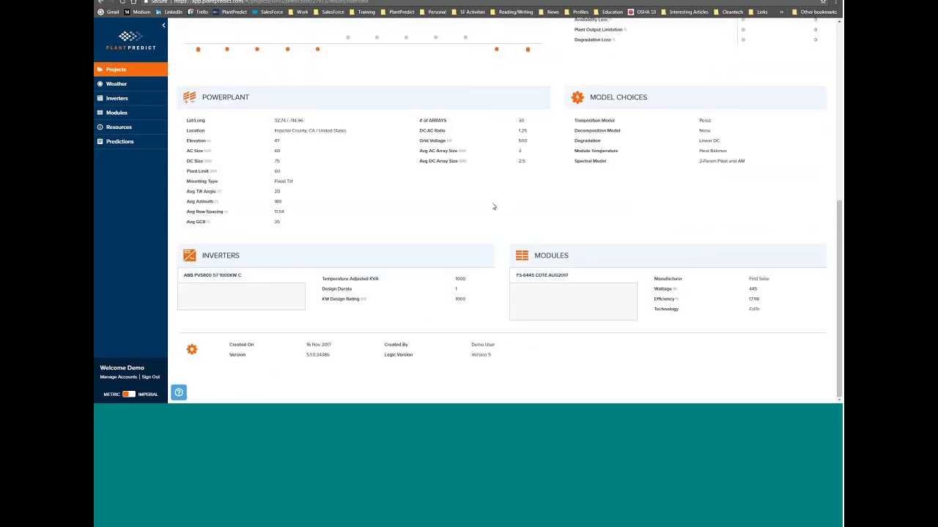
scroll(494, 206, up, 7)
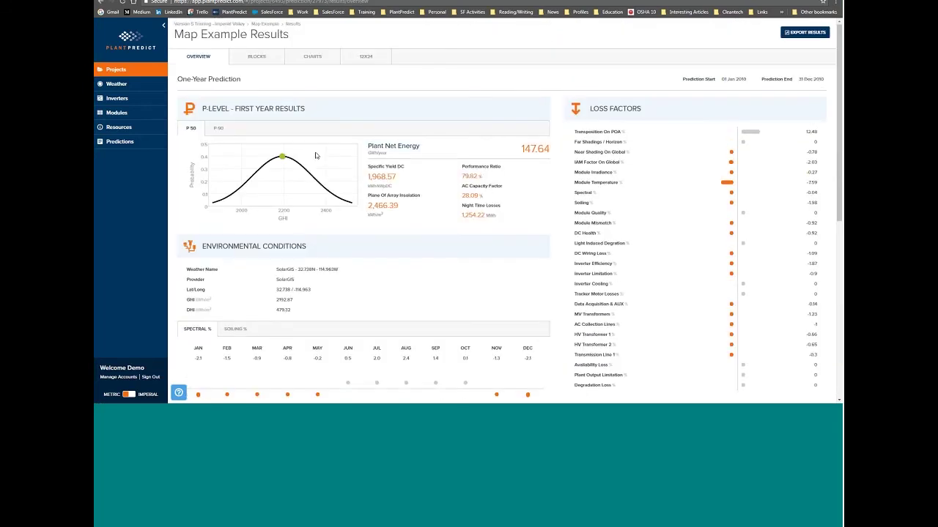
View the P90 first-year results with their plant net energy, and open the block-level results.
click(218, 128)
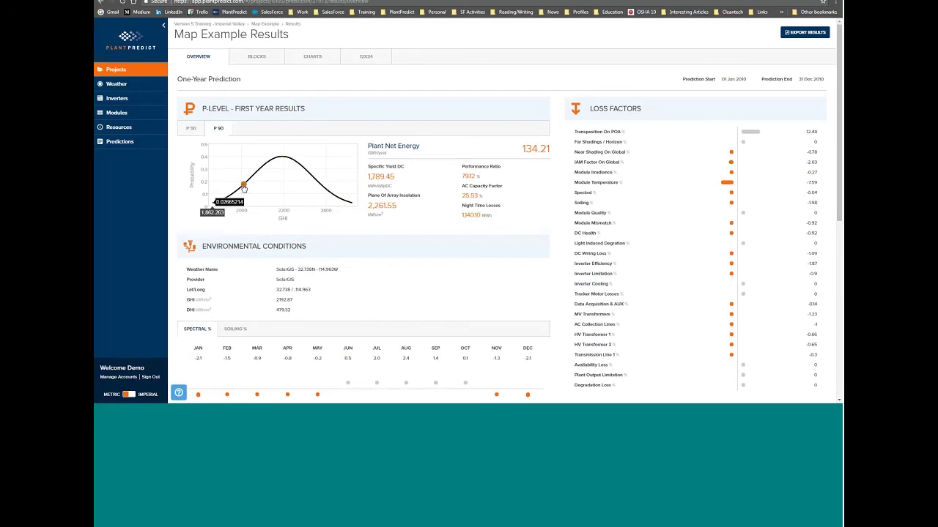
mouse_move(522, 149)
mouse_down()
mouse_move(551, 156)
mouse_move(521, 149)
mouse_up()
click(521, 149)
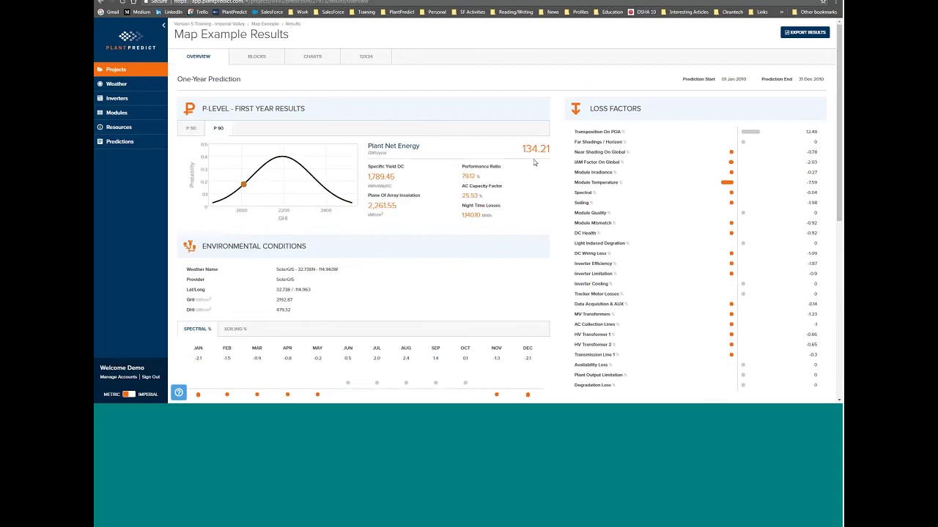
click(247, 61)
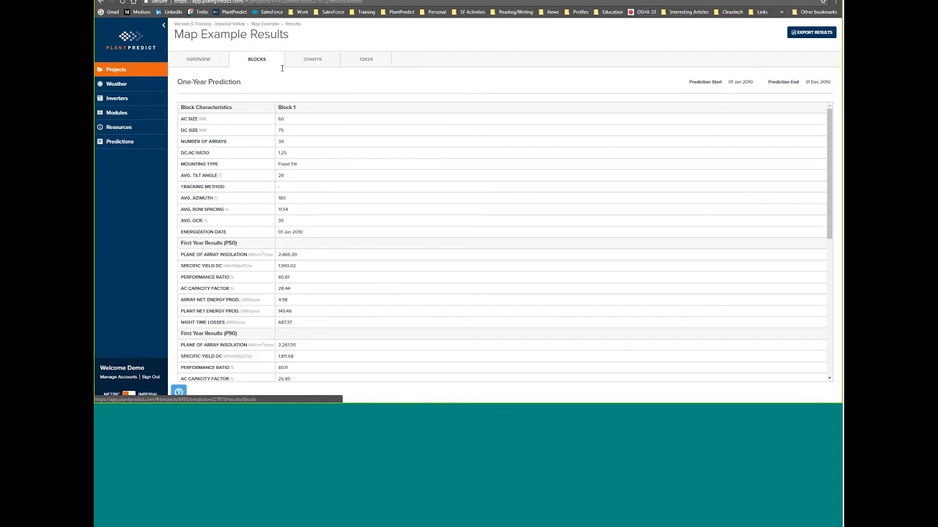
Chart hourly Plane of Array Insolation with Plant Net Energy for 14 February 2010, and view the 12x24 table.
click(312, 65)
click(318, 66)
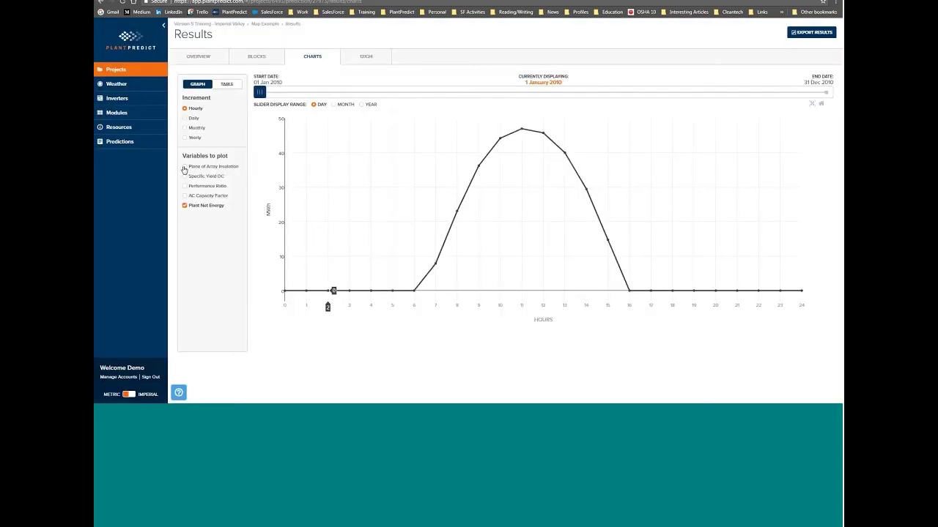
click(184, 168)
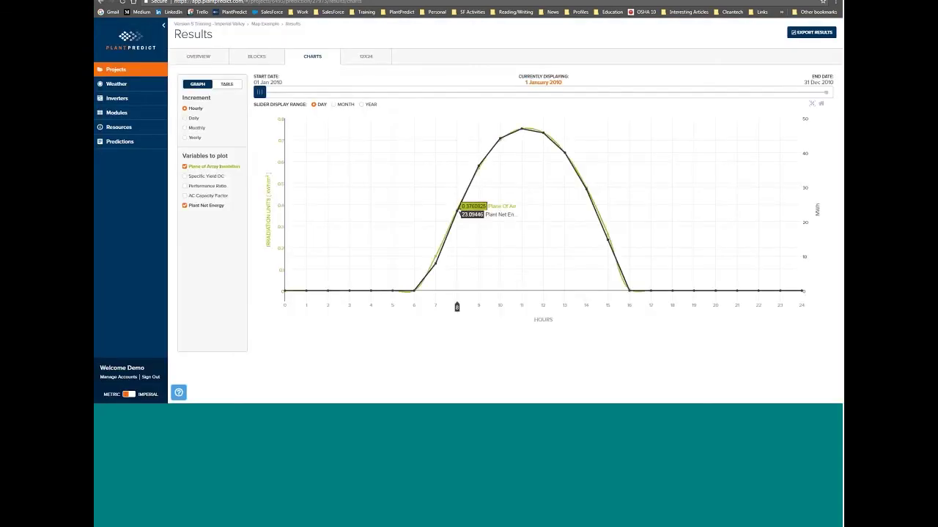
drag(263, 92, 329, 97)
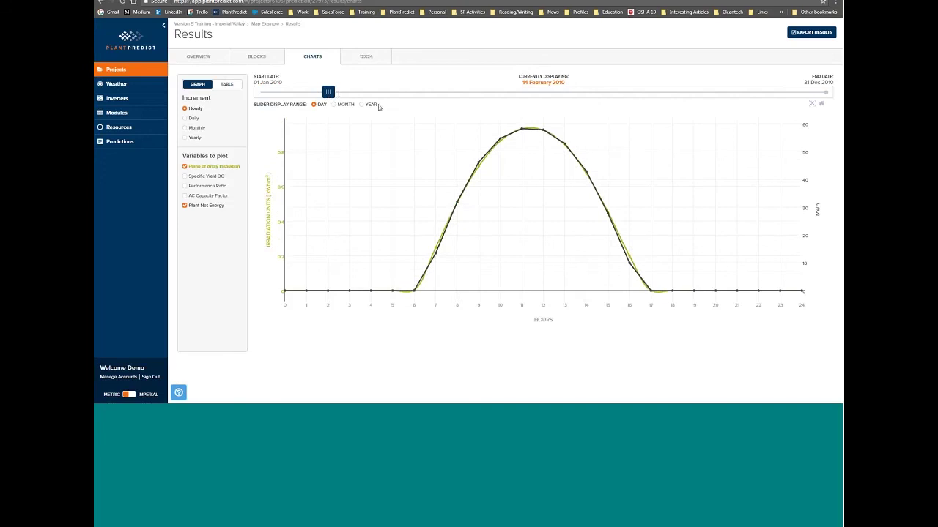
click(374, 62)
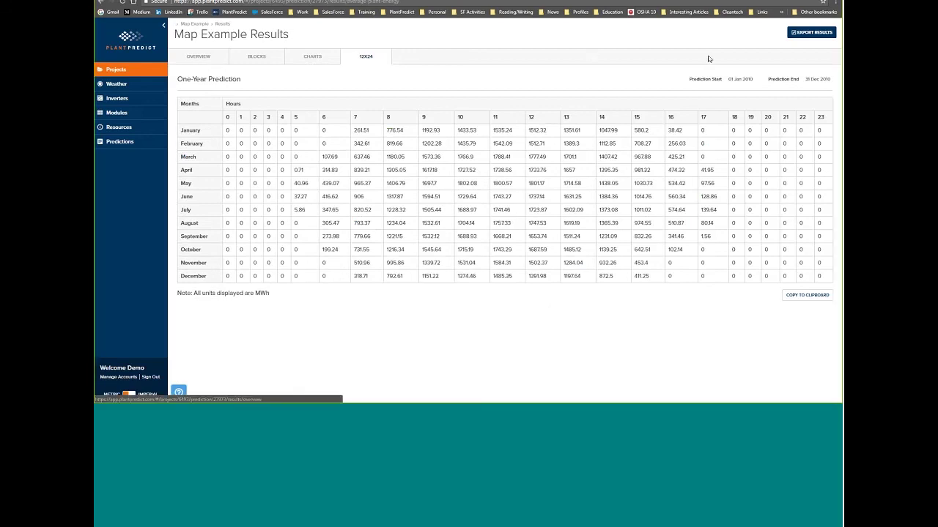
Return to the results overview and export the Plant Summary 8760 (XLS), changing the prediction's status to Analysis.
click(199, 57)
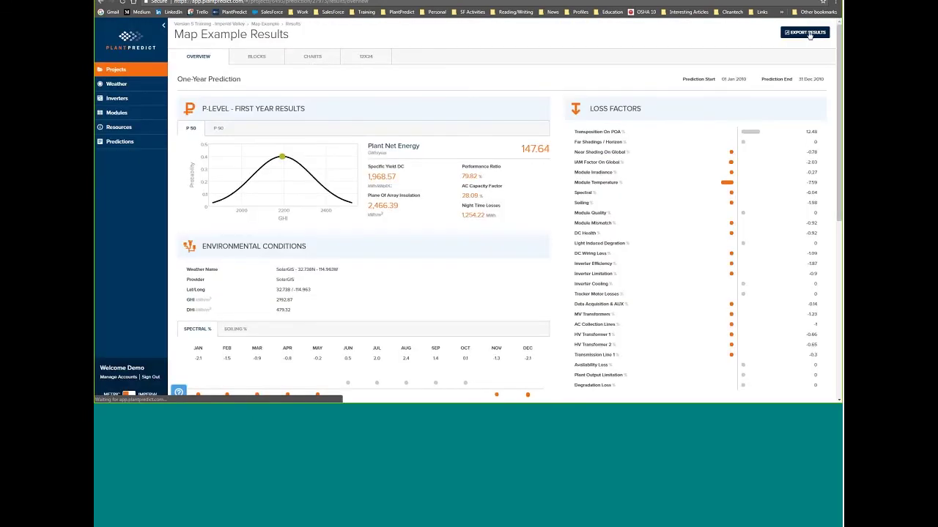
click(808, 34)
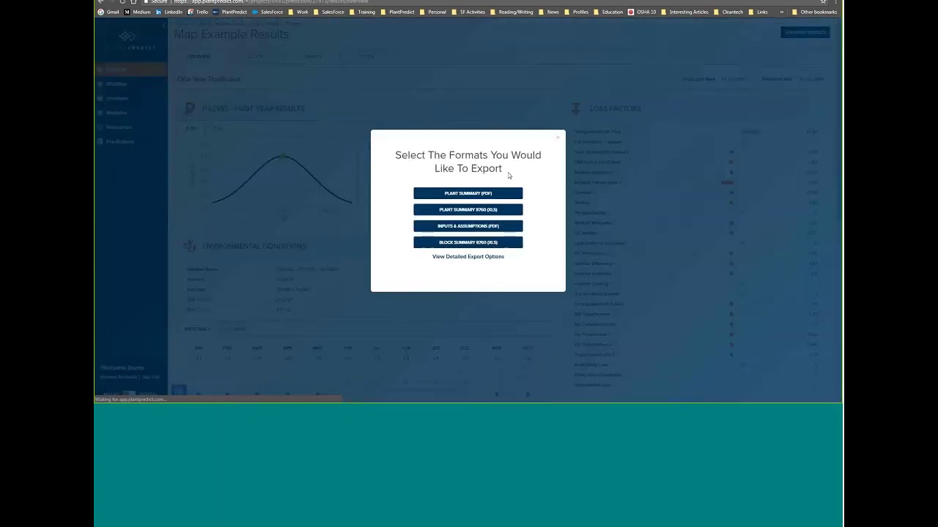
click(499, 211)
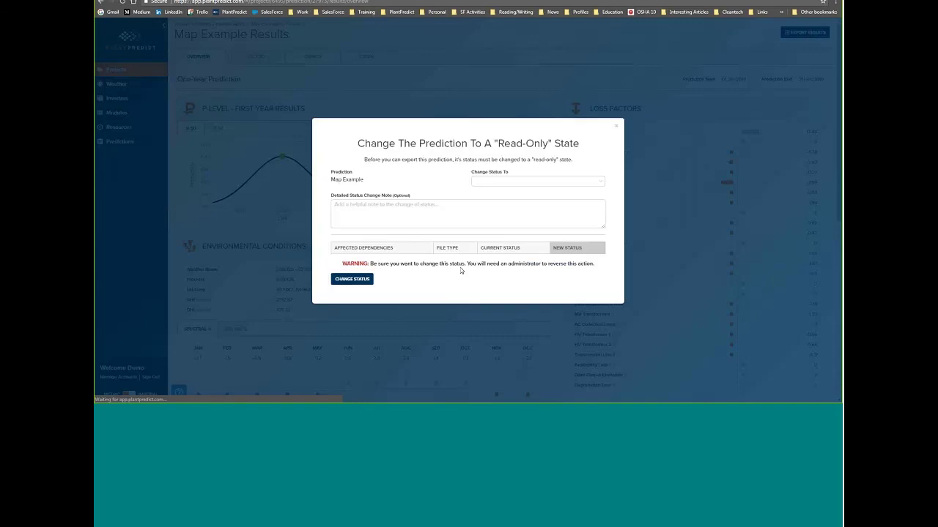
click(527, 182)
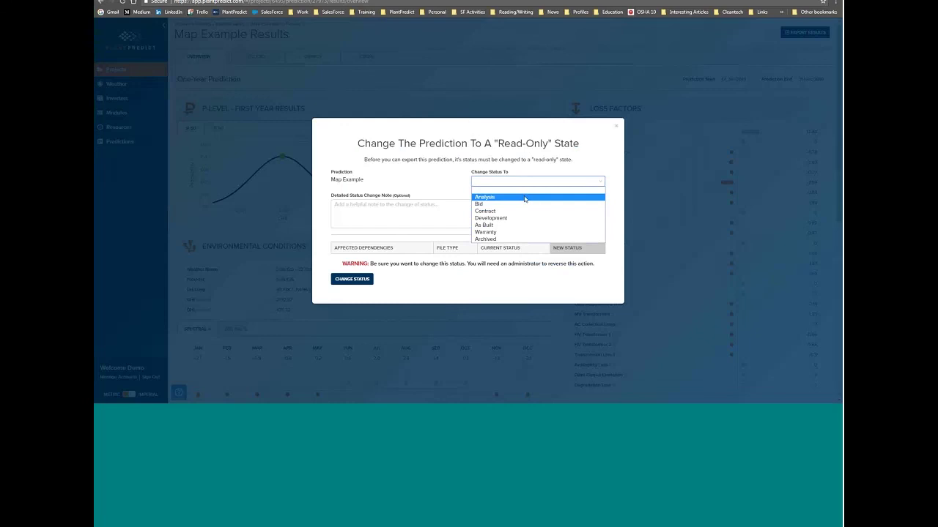
click(524, 199)
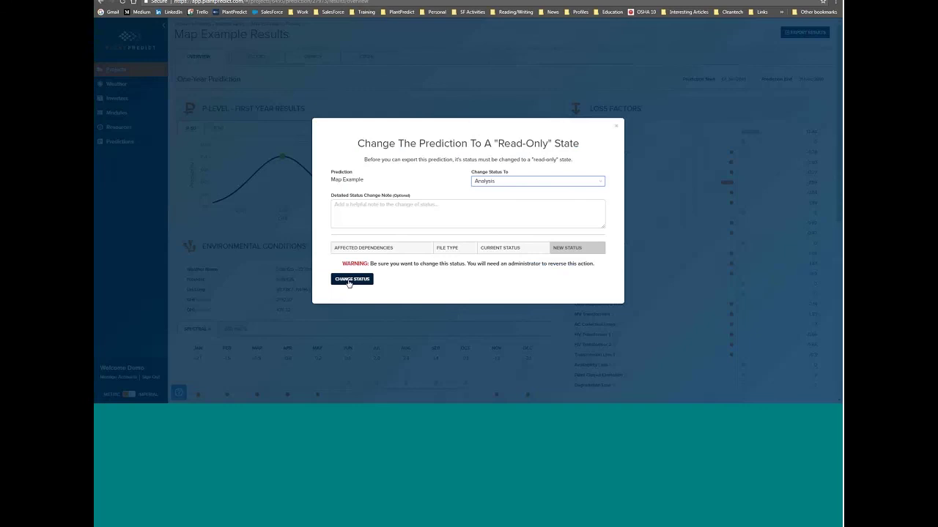
click(350, 280)
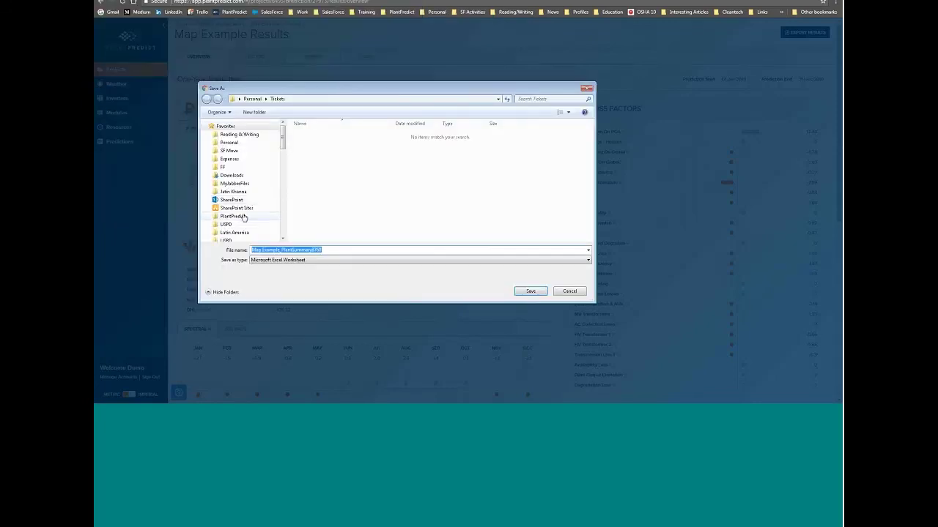
Save the Map Example_PlantSummary8760 worksheet in the Downloads folder and open it in Excel.
click(242, 176)
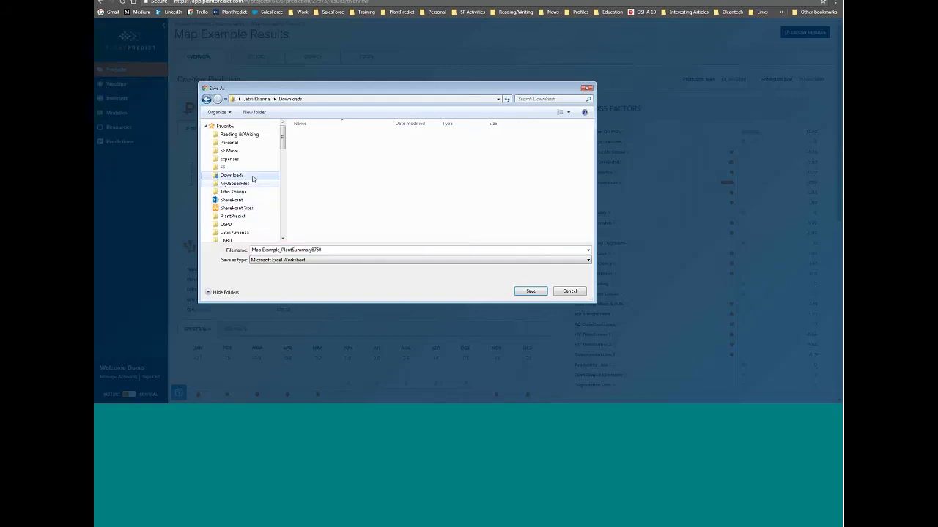
click(542, 294)
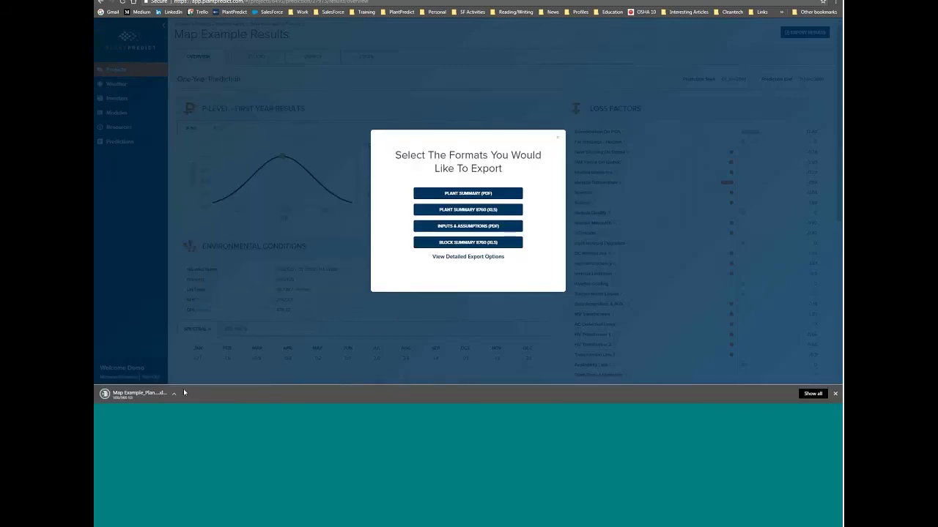
click(138, 395)
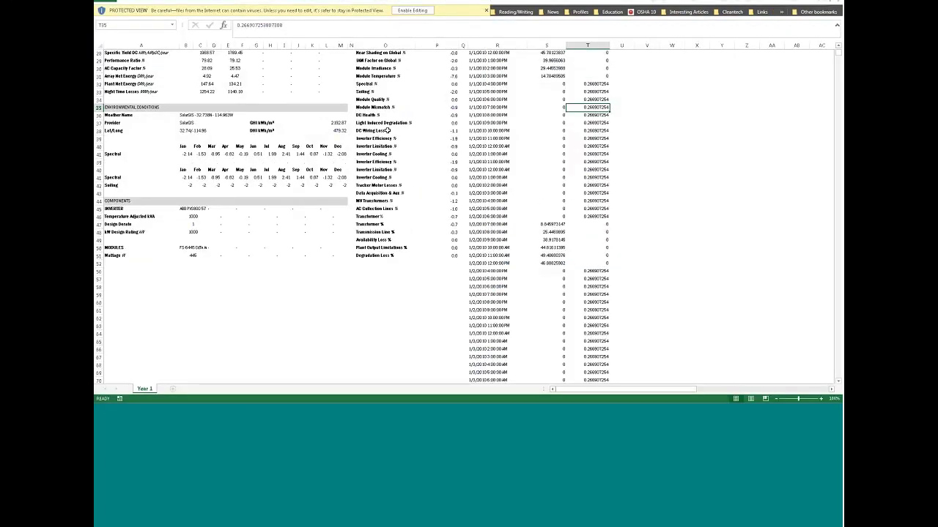
Examine the exported prediction summary's simulation settings, first-year results, loss factors, components and hourly plant energy.
scroll(370, 234, up, 8)
scroll(370, 233, down, 2)
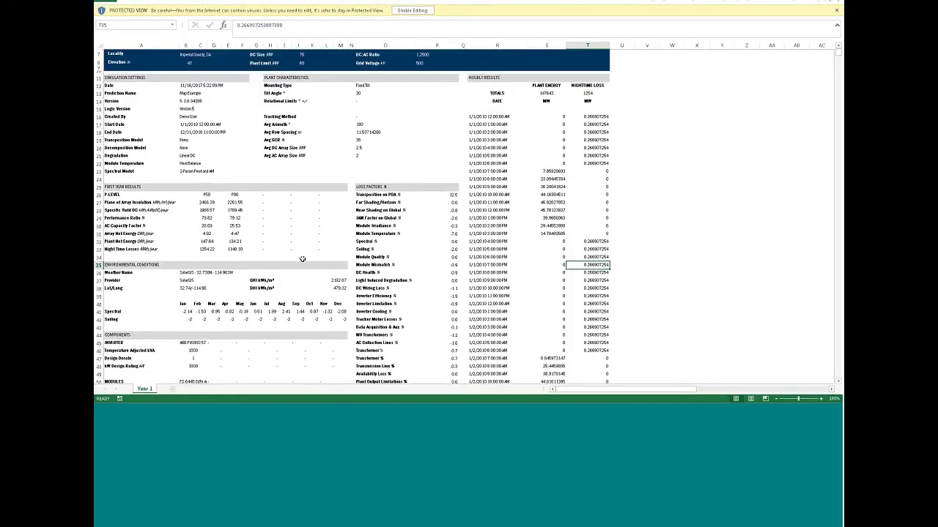
scroll(557, 132, down, 9)
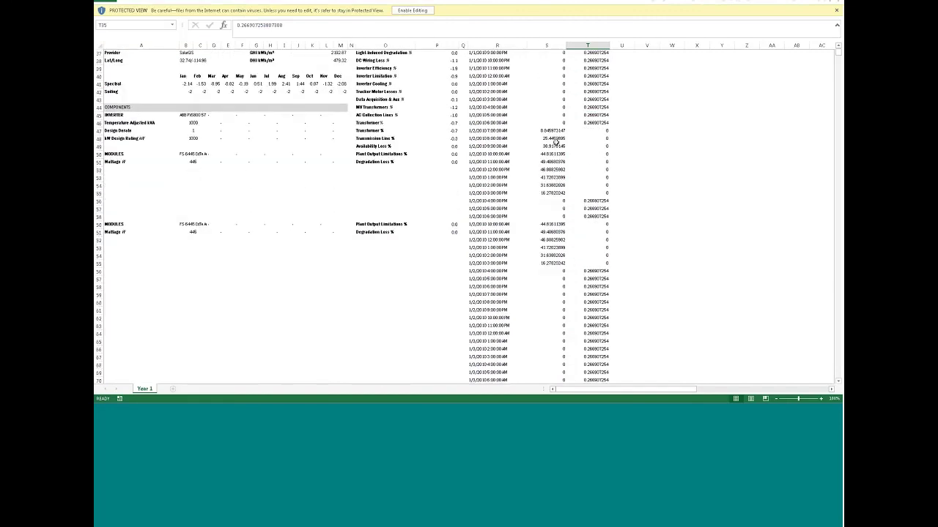
scroll(442, 88, up, 12)
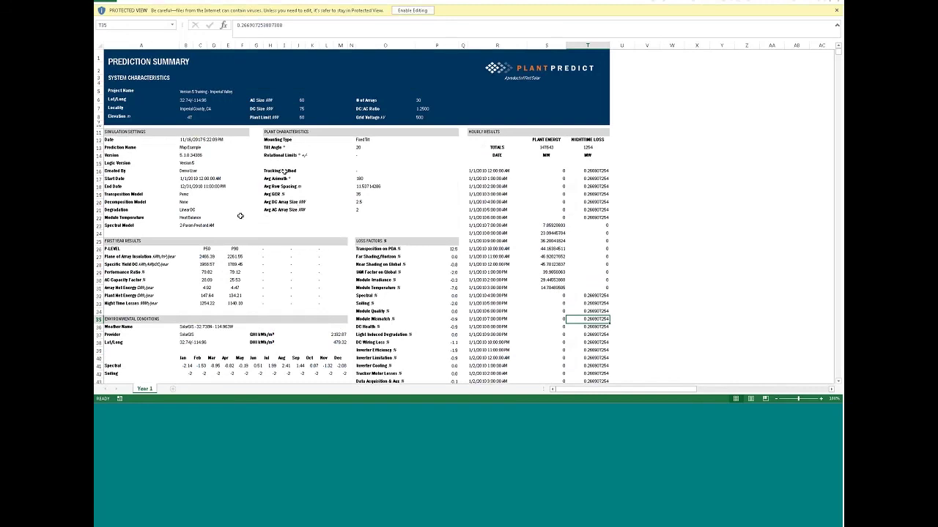
scroll(233, 198, down, 3)
scroll(233, 198, up, 3)
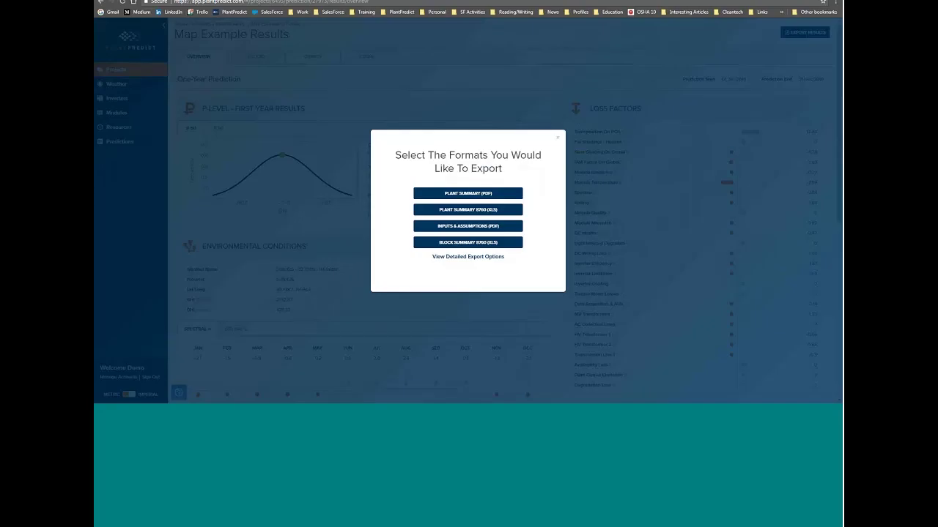
Return to the Imperial Valley project and open the Power Plant Builder for Block Prediction 1.
click(558, 140)
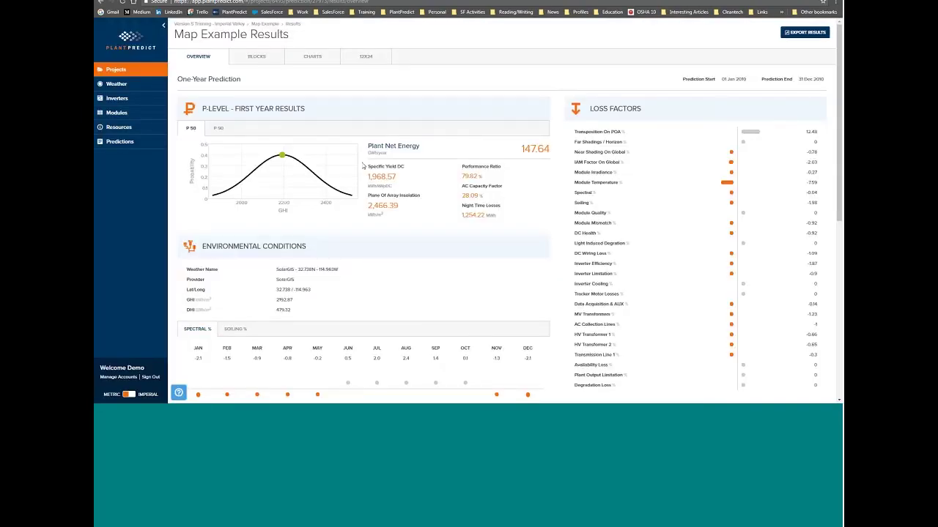
click(231, 25)
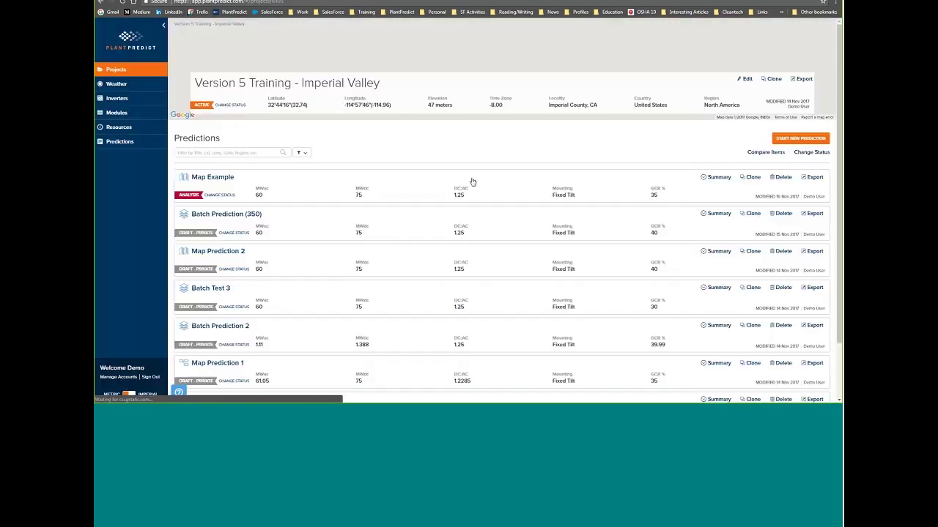
scroll(471, 182, down, 1)
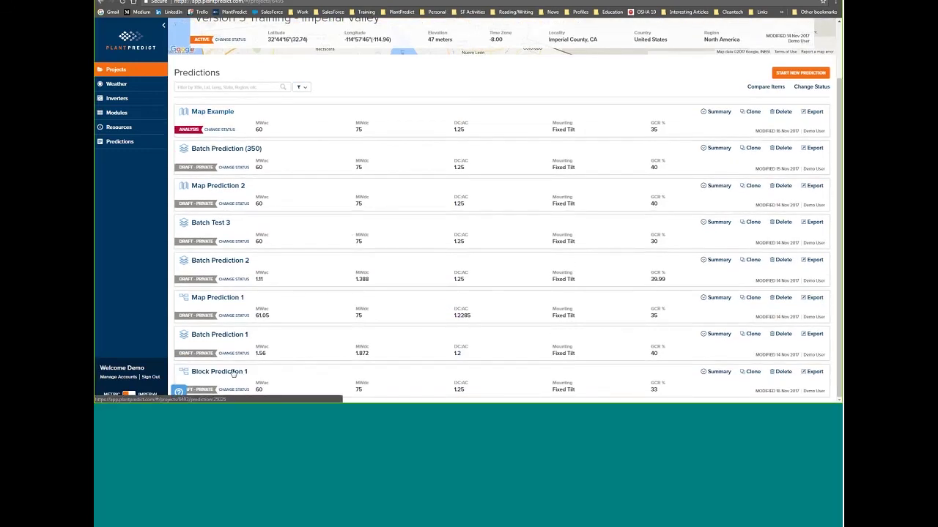
click(233, 374)
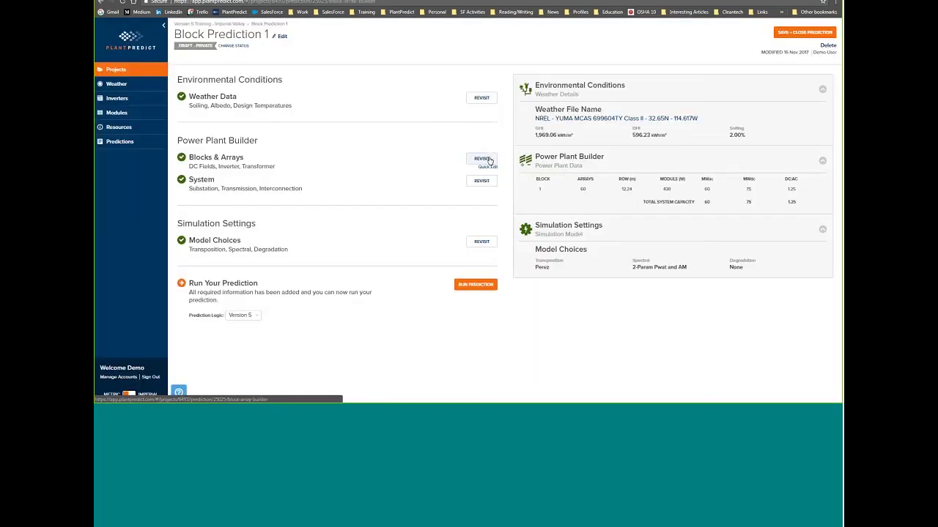
click(490, 160)
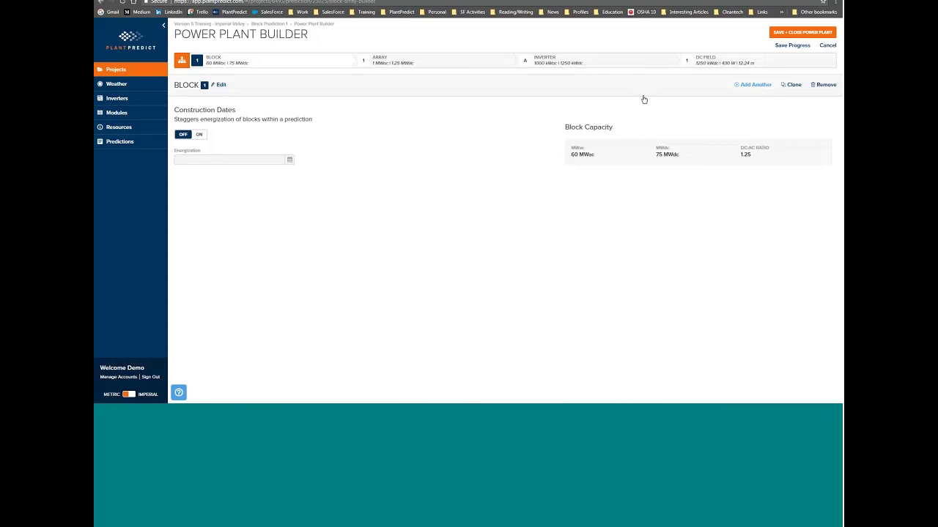
Examine DC Field 1's electrical, advanced loss, mounting structure and ground slope settings, and view its 3D row layout from different sides.
click(608, 64)
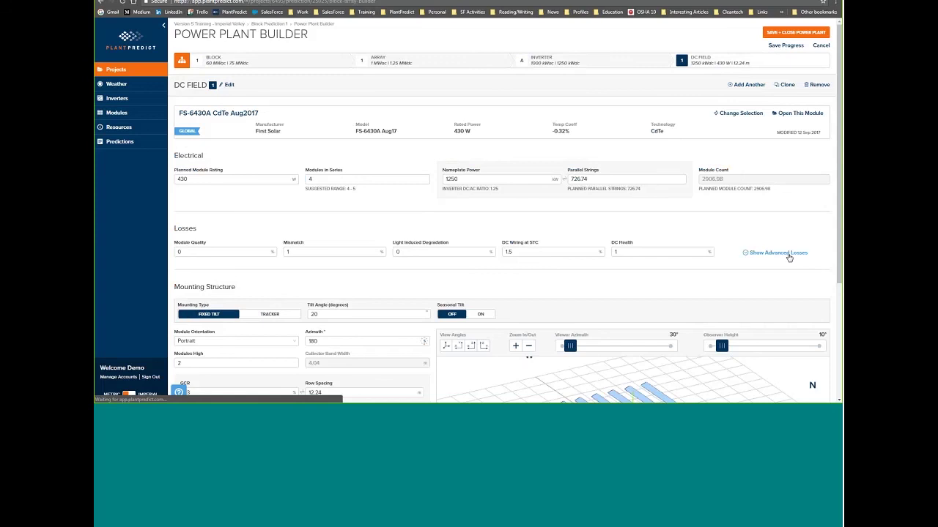
click(778, 253)
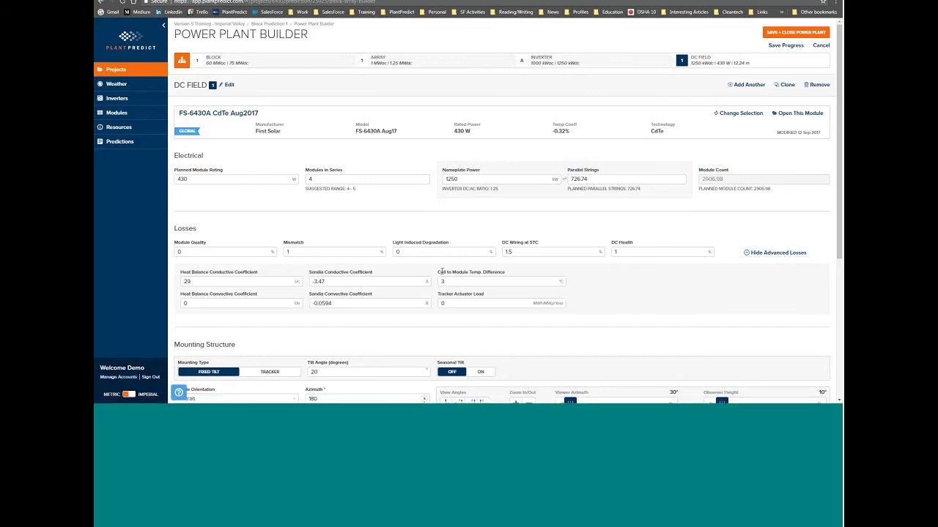
scroll(439, 257, down, 1)
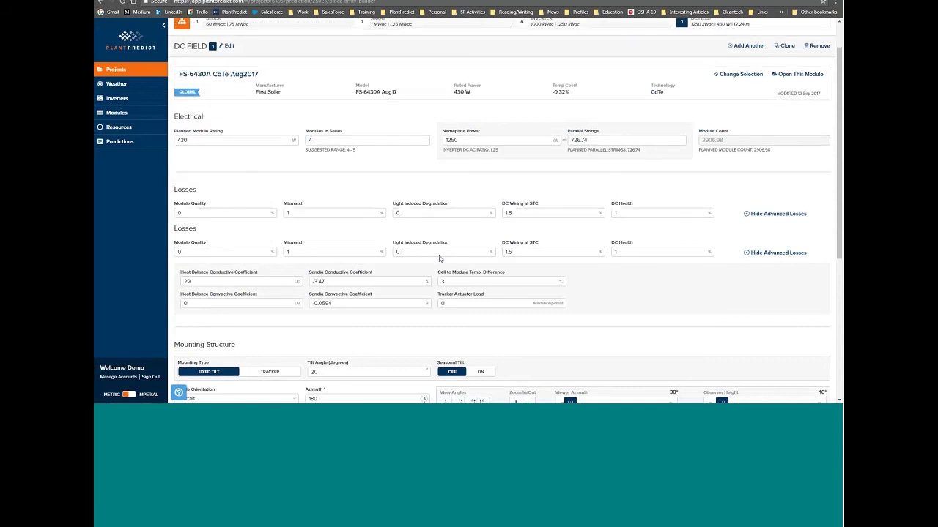
scroll(435, 270, down, 3)
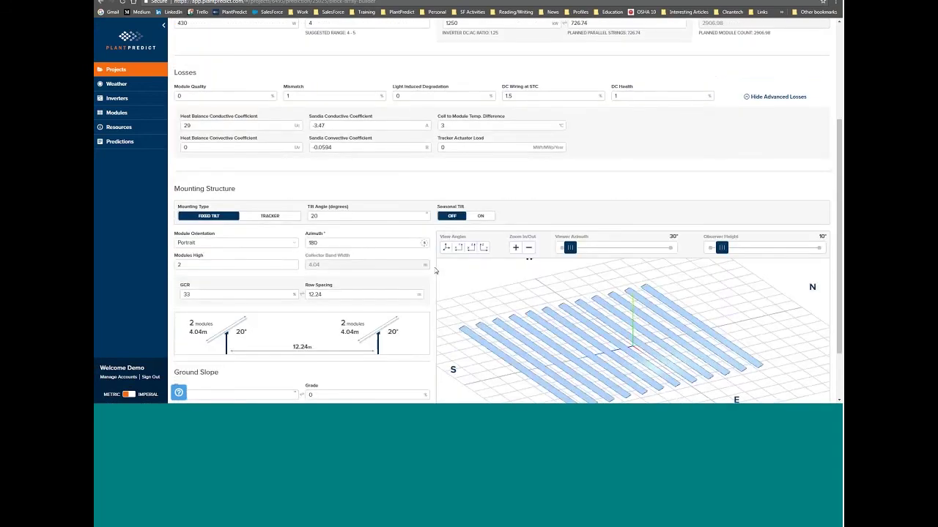
scroll(689, 268, down, 1)
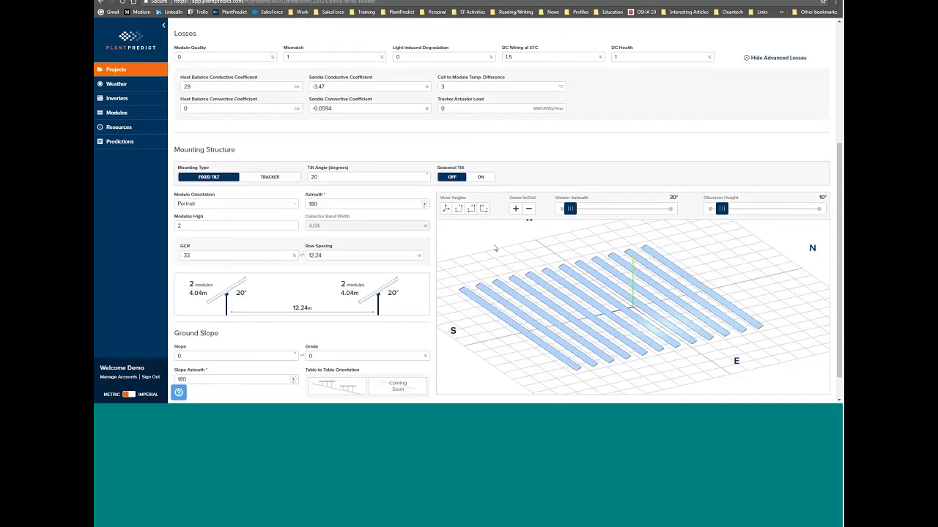
scroll(689, 269, down, 1)
drag(689, 268, 688, 248)
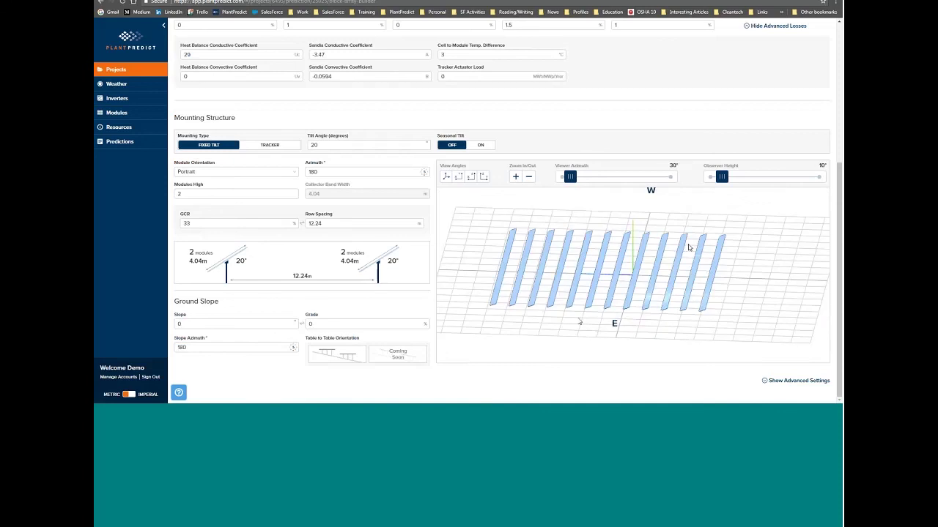
drag(611, 334, 225, 326)
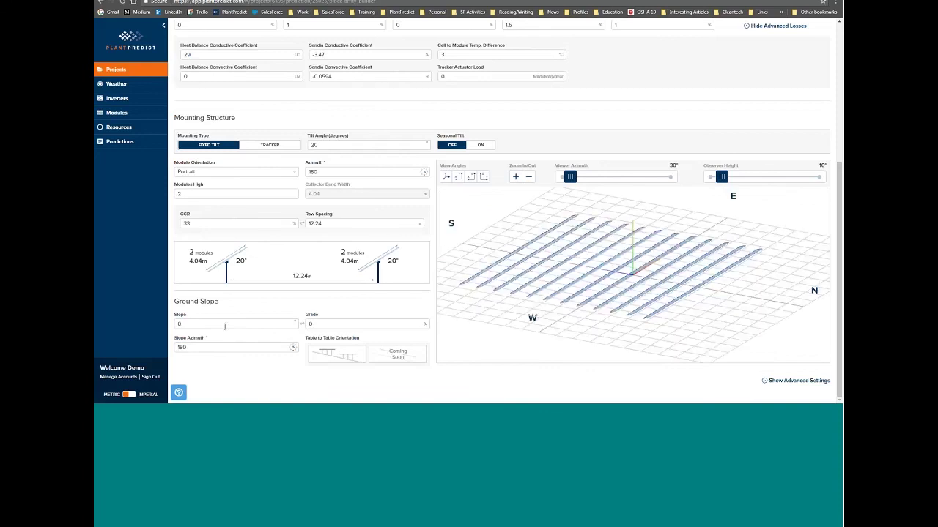
Set the DC field's ground slope to 5 degrees and view the sloped rows from the south.
click(183, 324)
drag(183, 324, 174, 325)
text(5)
click(197, 345)
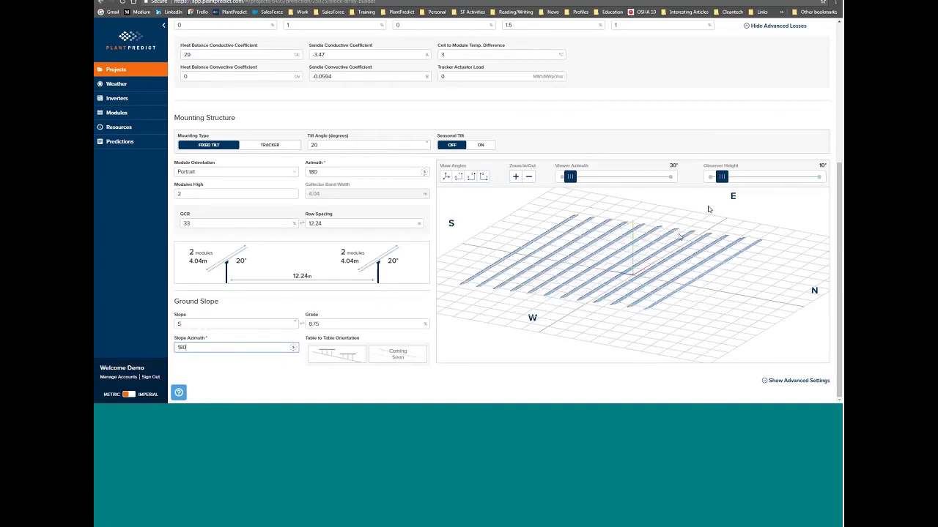
drag(709, 209, 608, 329)
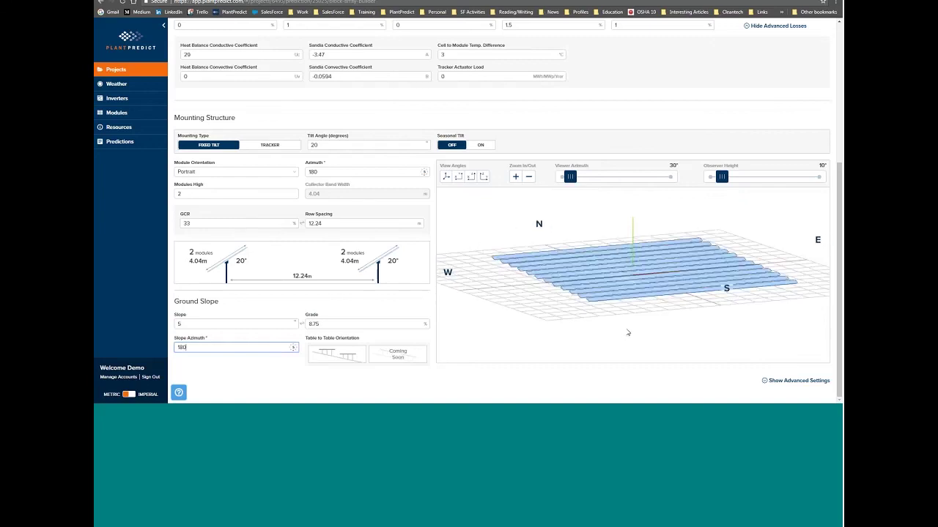
Raise the DC field's ground slope to 15 degrees and view the rows from the west.
click(184, 325)
double_click(184, 324)
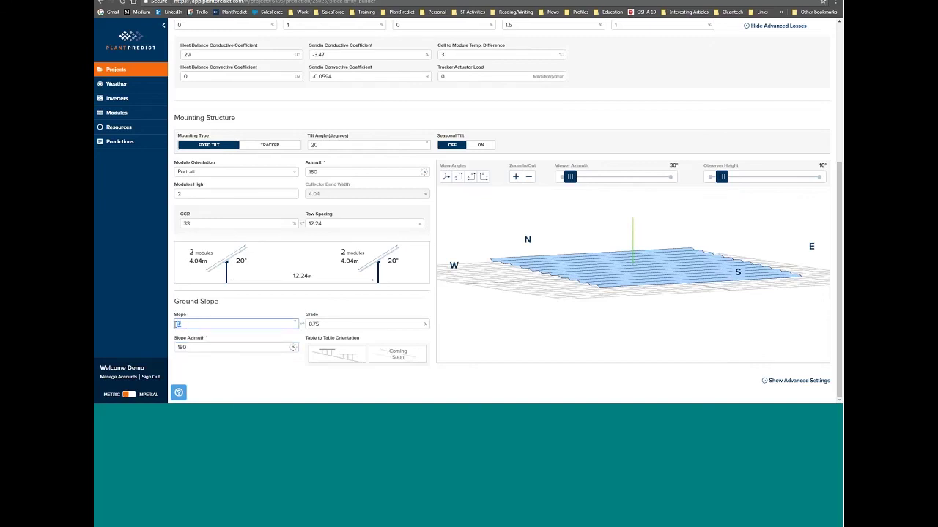
text(15)
key(Tab)
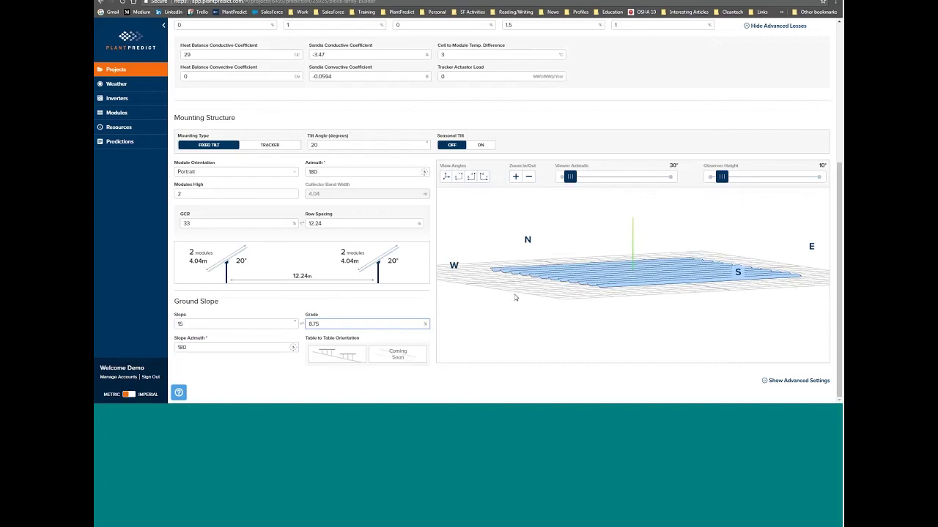
drag(516, 296, 561, 303)
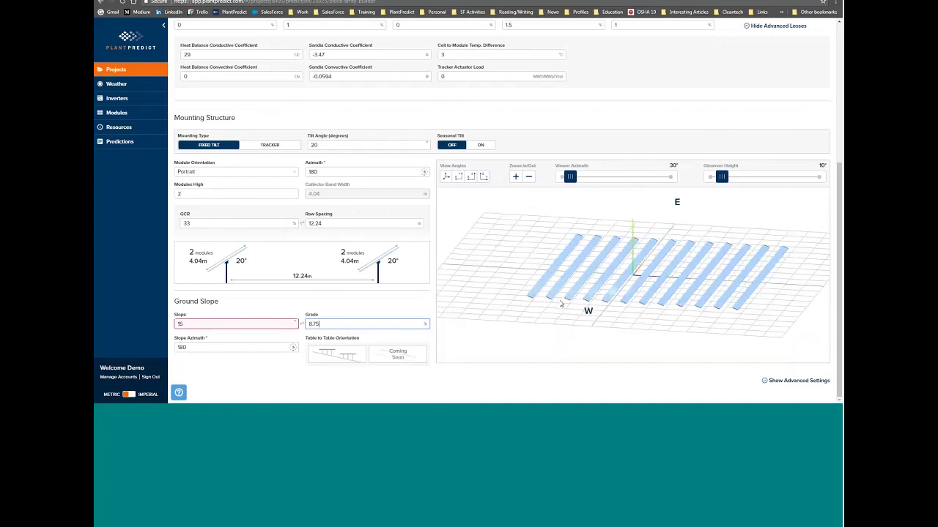
Set the ground grade to 0% and re-enter the slope as 15 degrees, viewing the rows from the east.
click(190, 324)
key(Tab)
text(0)
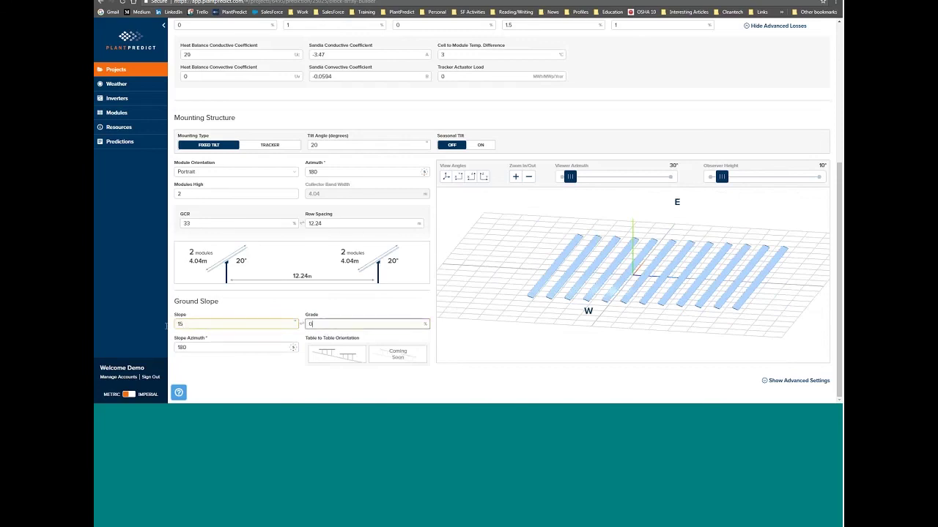
key(shift+Tab)
text(15)
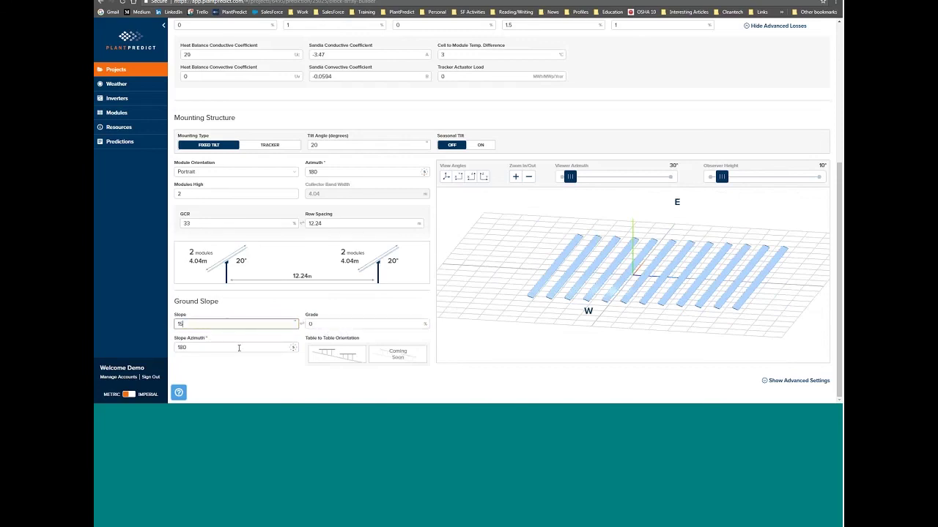
click(239, 348)
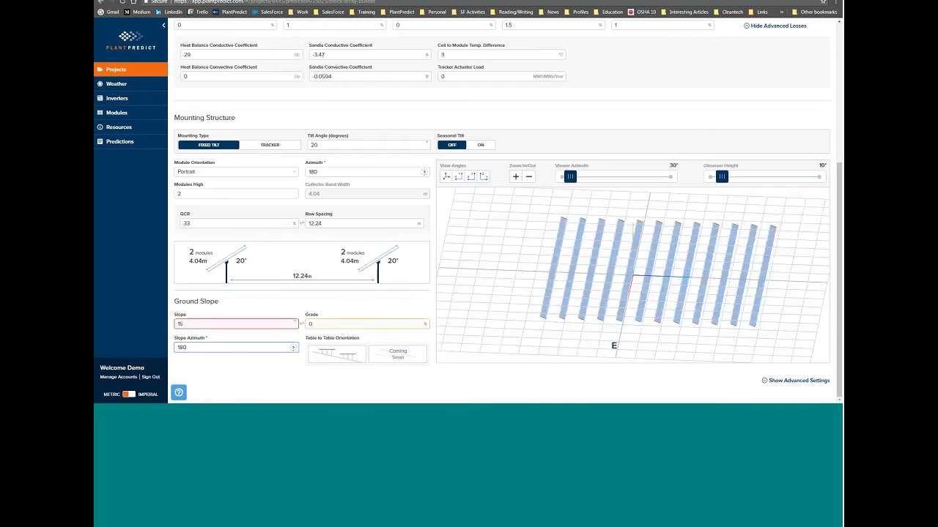
click(442, 219)
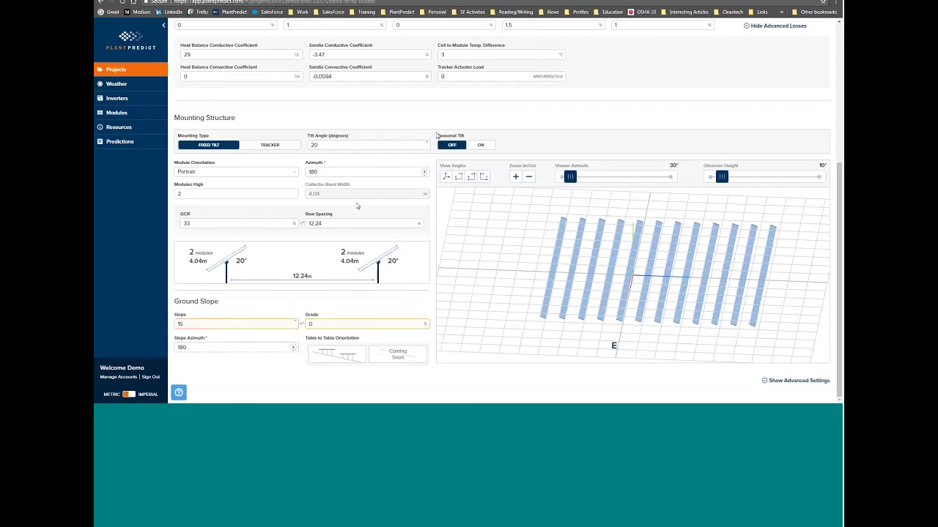
Set the number of arrays of this type to 30 for Array 1, and clone that array.
scroll(333, 170, up, 1)
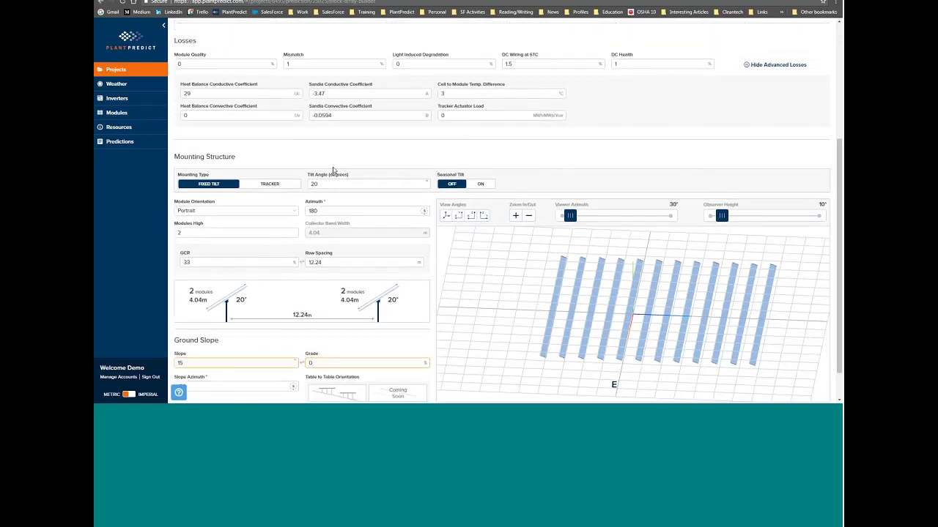
scroll(333, 170, up, 5)
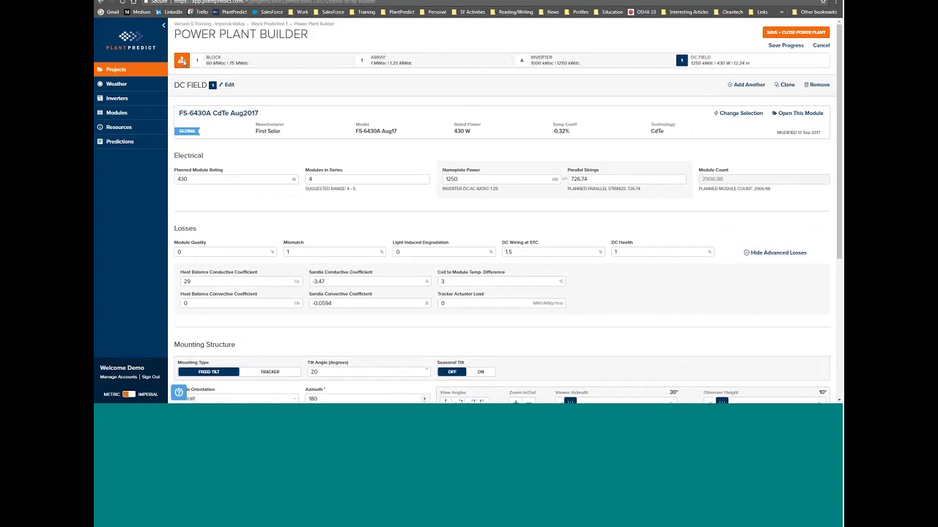
click(182, 61)
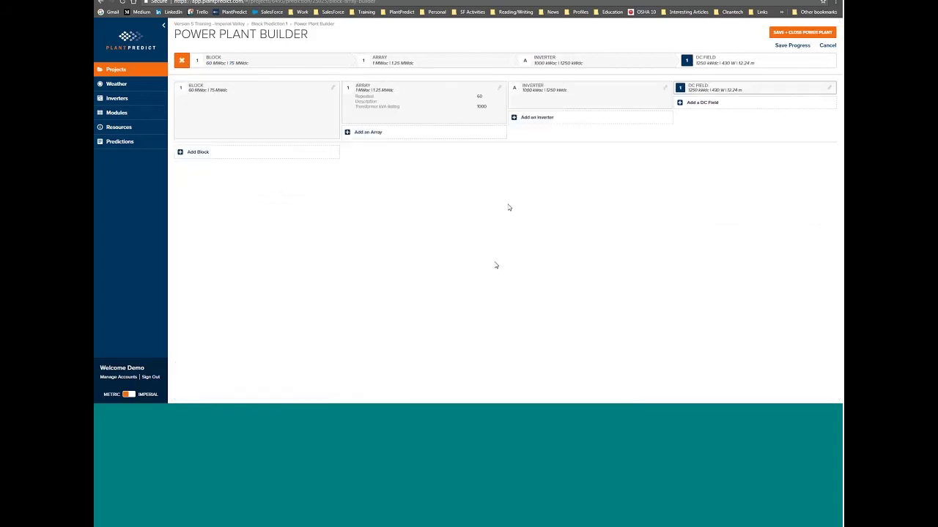
click(499, 89)
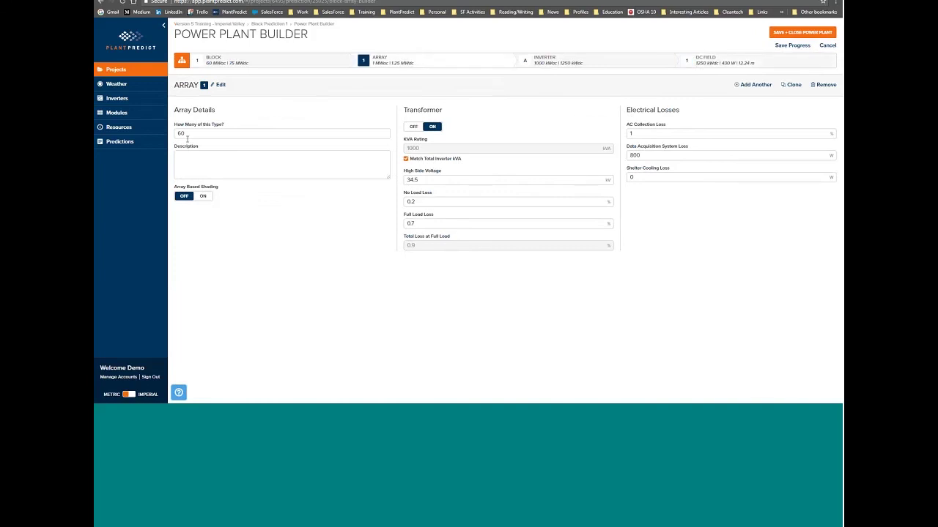
drag(186, 138, 178, 139)
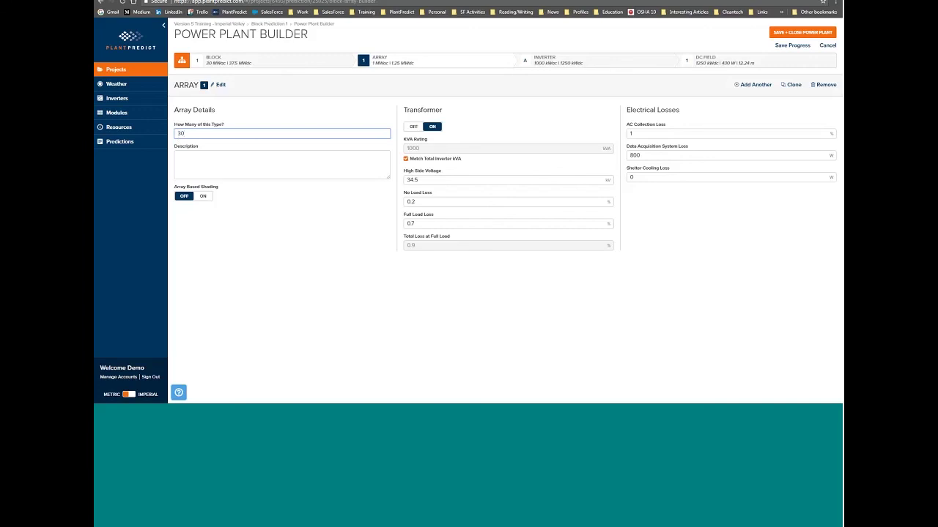
click(794, 85)
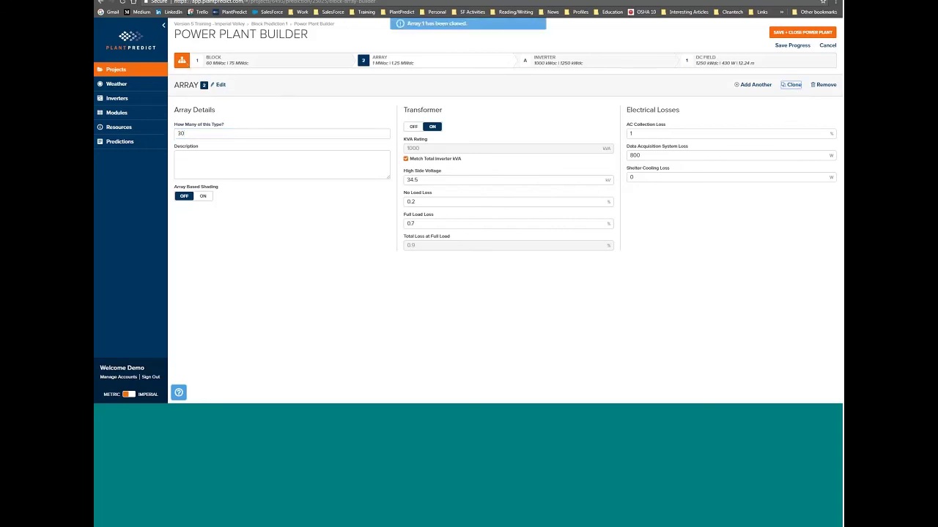
Open the DC field of the cloned Array 2 and examine its electrical, loss, mounting and ground slope settings.
click(182, 61)
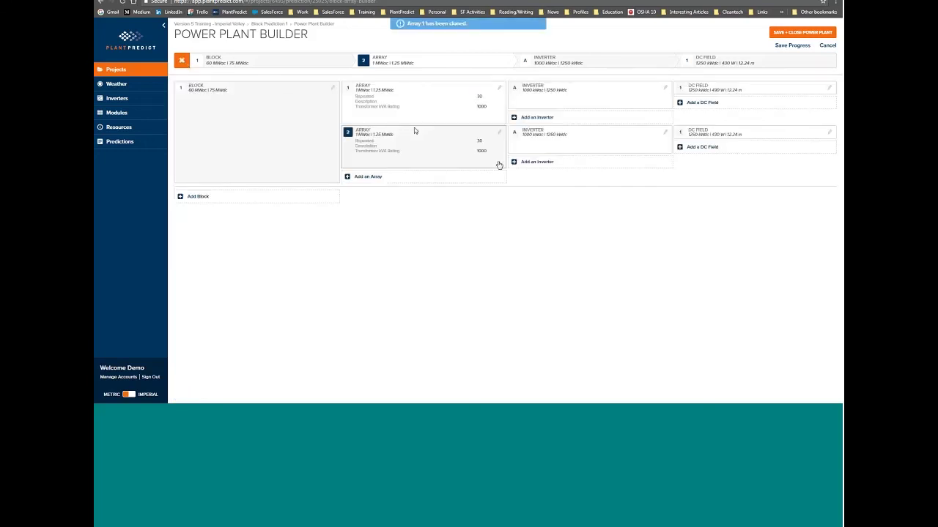
click(830, 133)
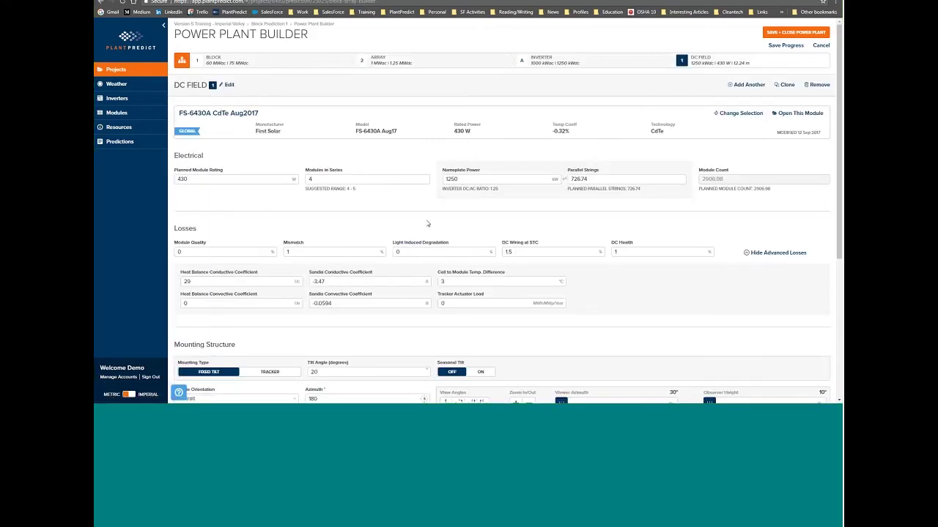
scroll(428, 224, down, 3)
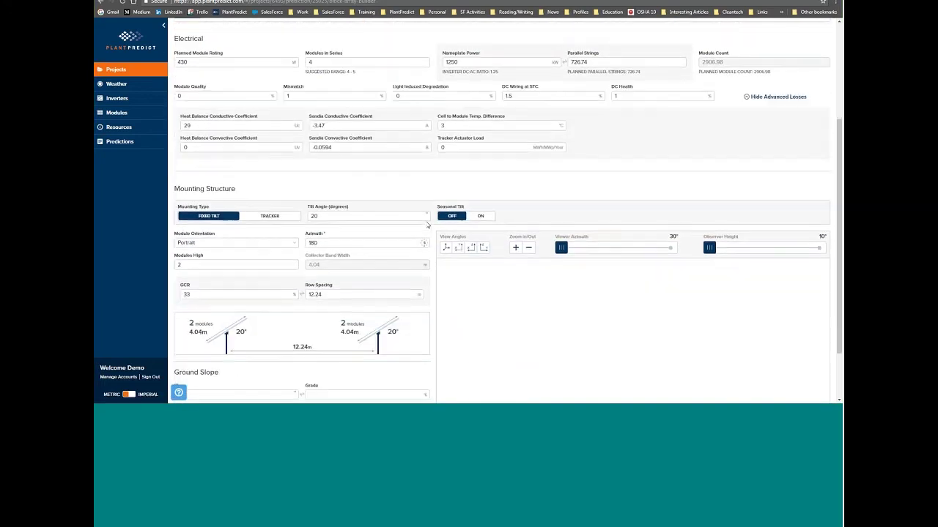
scroll(428, 225, down, 2)
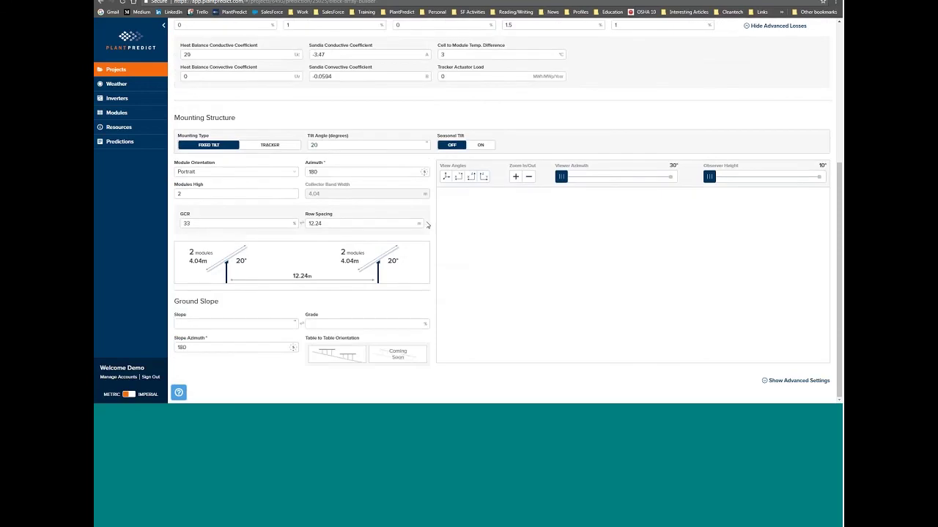
scroll(428, 225, up, 2)
scroll(427, 225, up, 2)
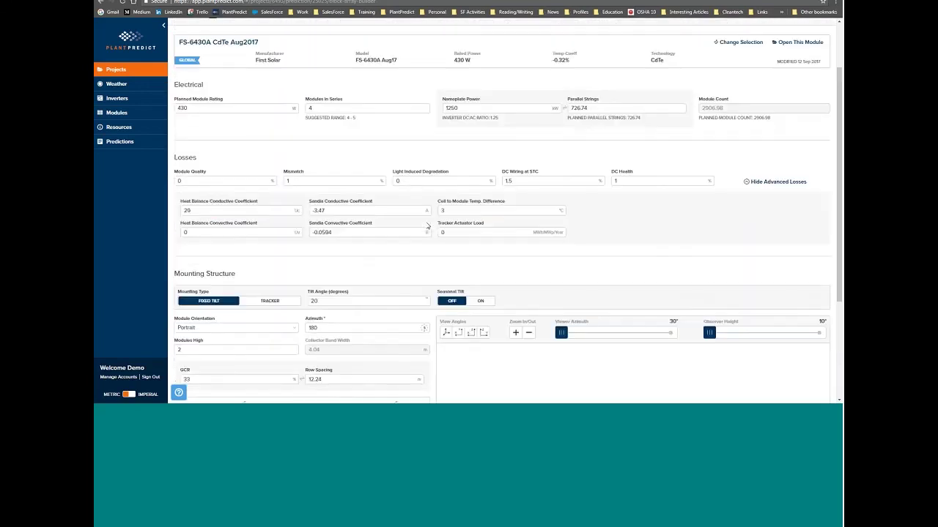
scroll(427, 225, up, 2)
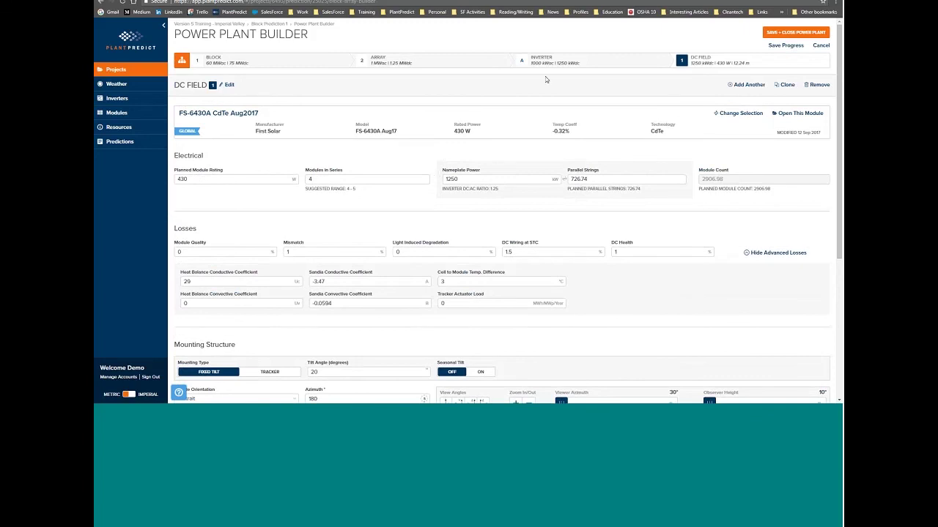
Try to save the power plant progress, and return to the Block Prediction 1 overview, discarding the unsaved changes.
click(783, 46)
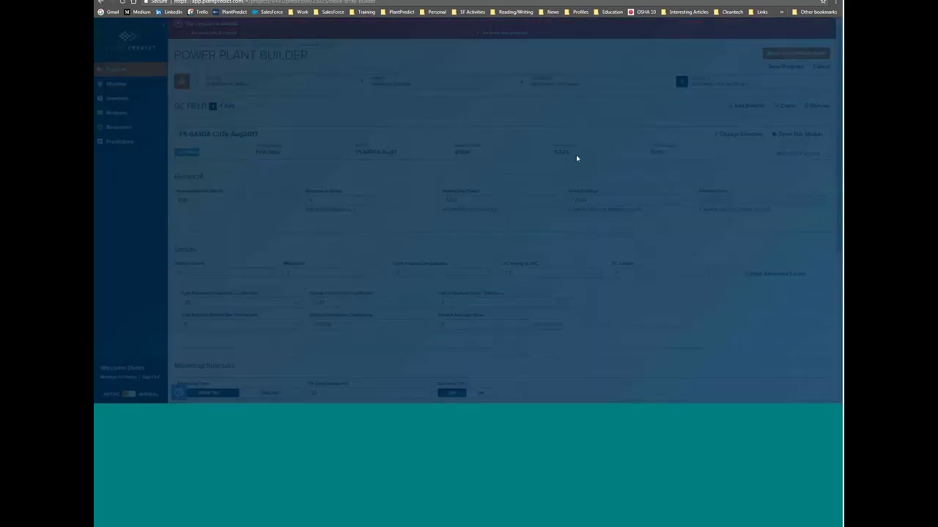
click(100, 2)
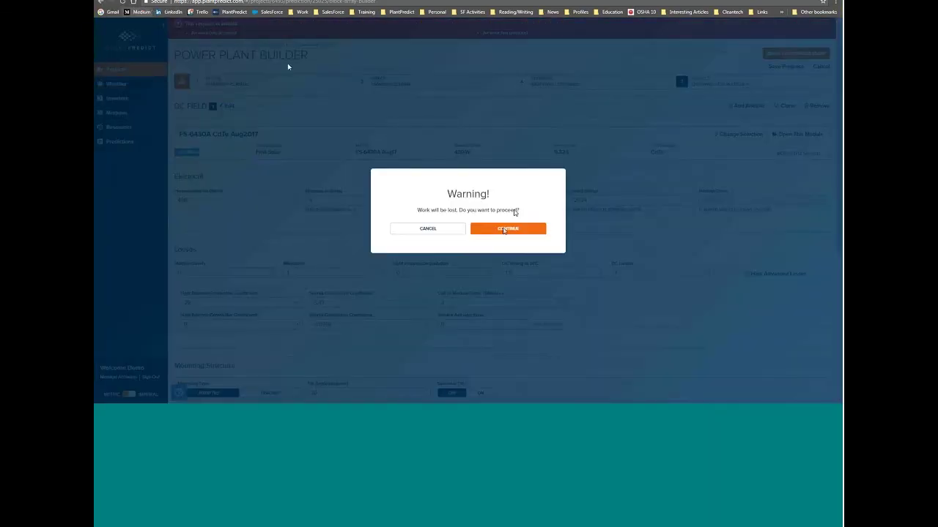
click(504, 229)
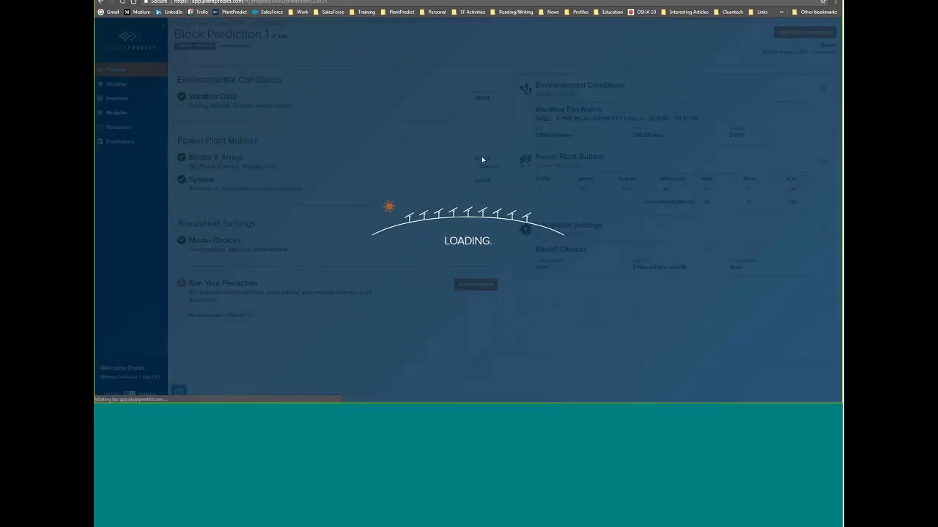
Reopen the blocks and arrays of Block Prediction 1 and examine the DC field's mounting structure and ground slope settings.
click(481, 158)
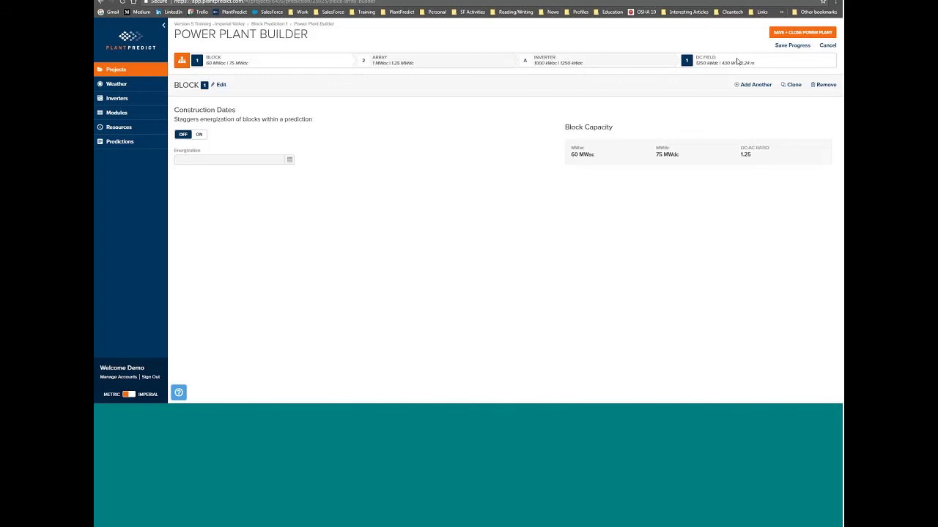
click(738, 61)
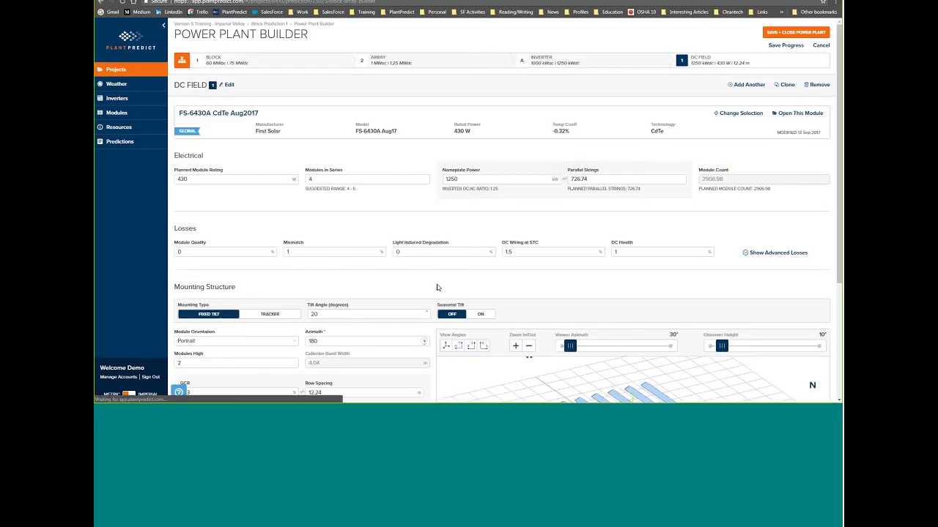
scroll(437, 287, down, 1)
scroll(437, 287, down, 2)
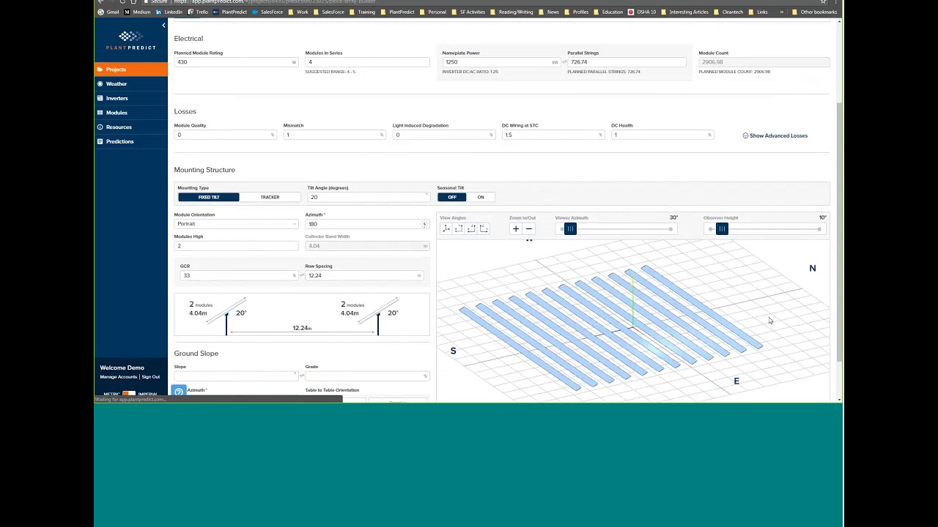
scroll(769, 317, up, 3)
scroll(768, 316, down, 3)
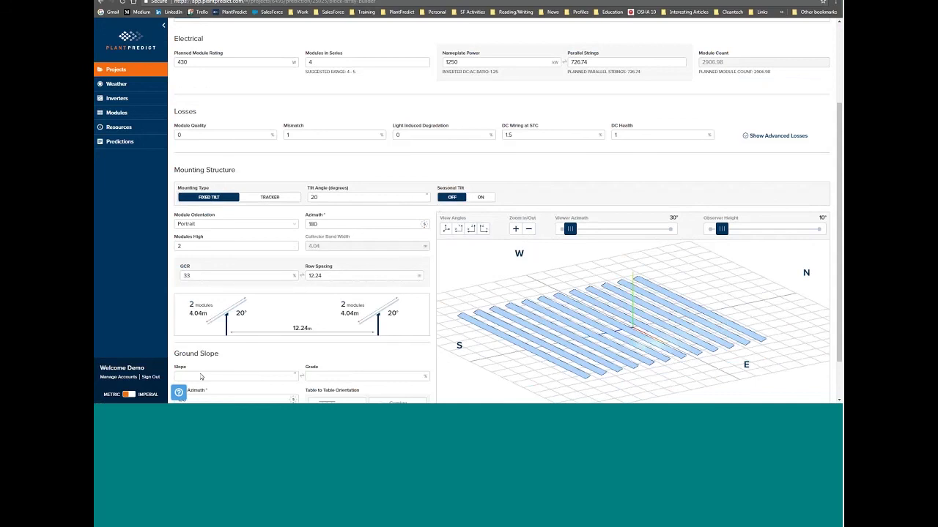
scroll(201, 377, down, 2)
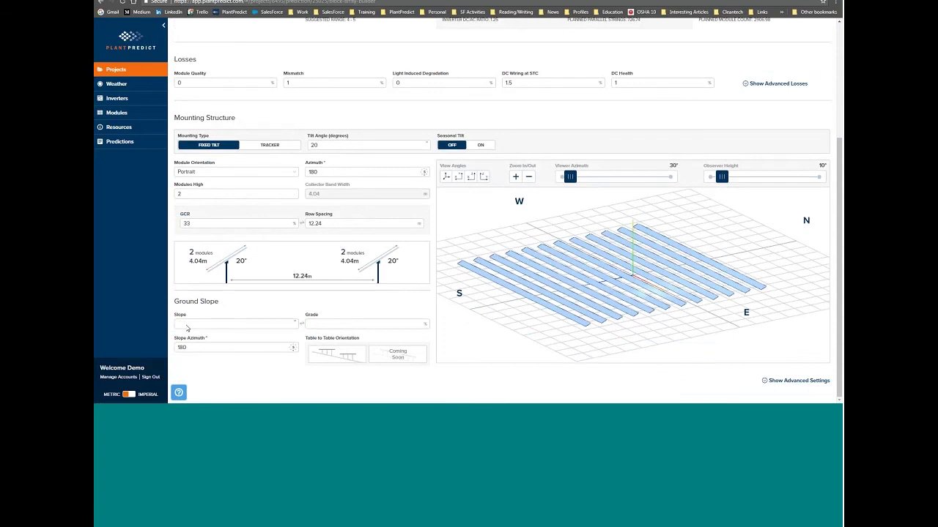
Enter a ground slope of 15 degrees for the DC field.
click(187, 325)
text(15)
click(218, 346)
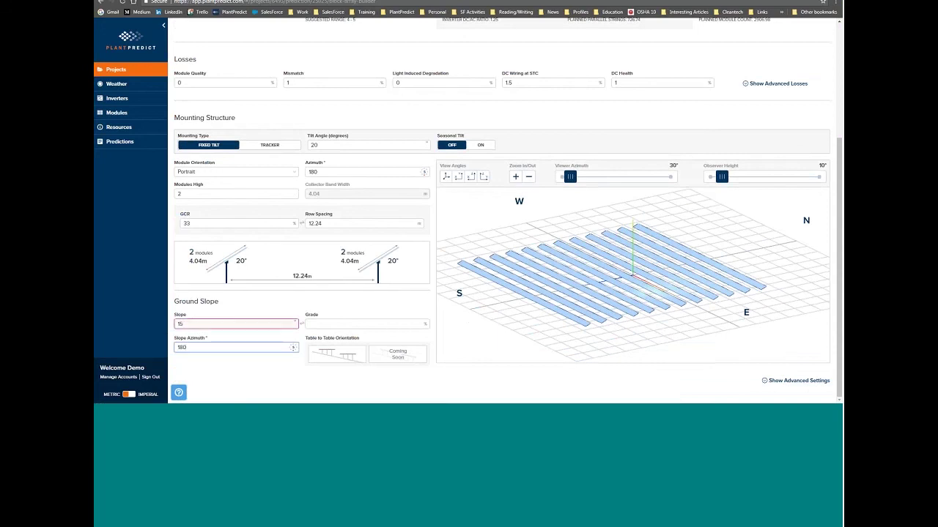
click(366, 324)
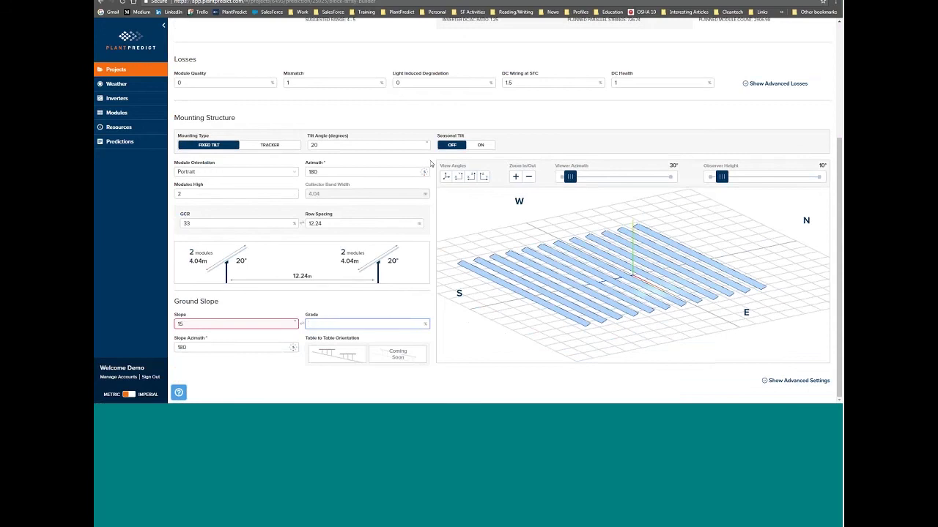
scroll(333, 361, up, 1)
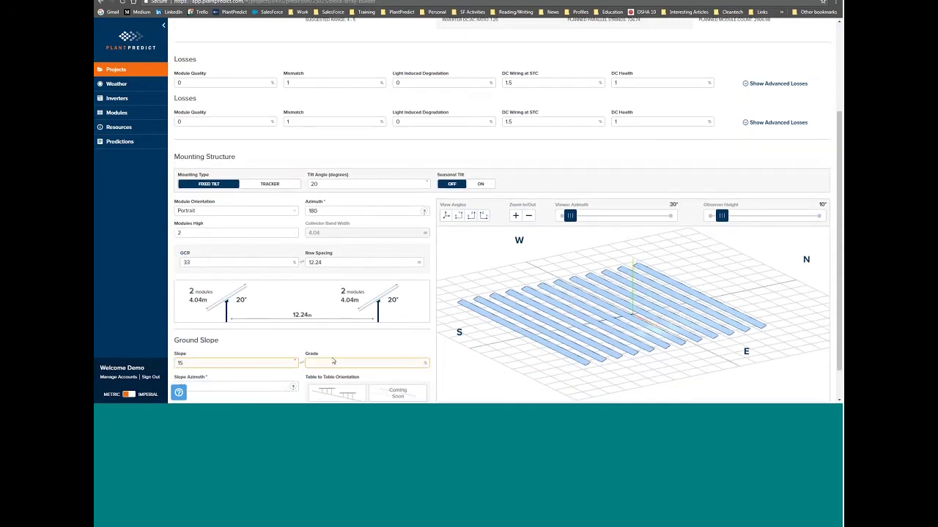
scroll(333, 361, up, 3)
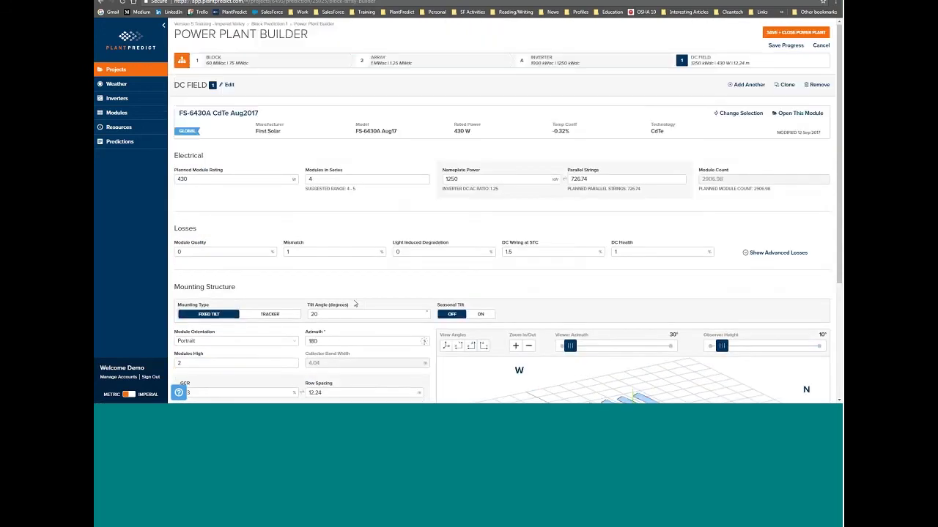
Try to save the plant progress, discard the unsaved work, and return to the Version 5 Training - Imperial Valley project.
click(788, 46)
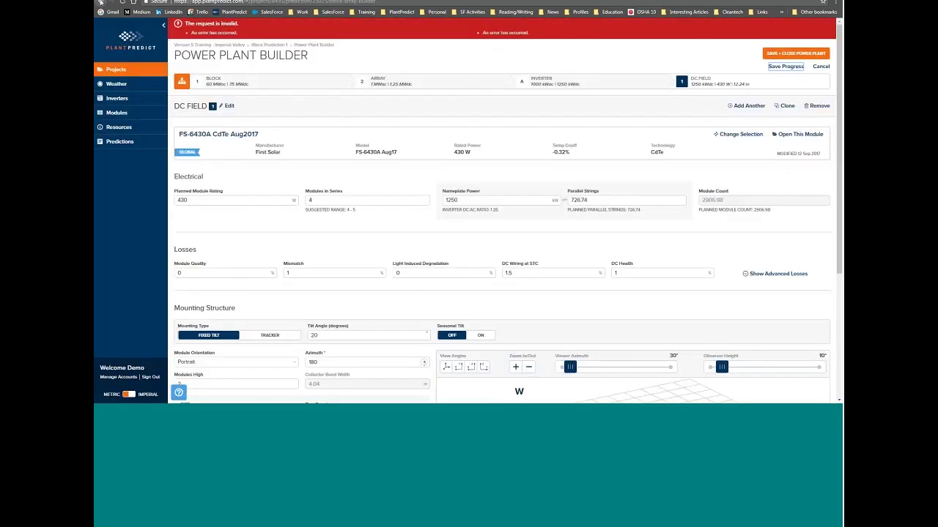
click(101, 2)
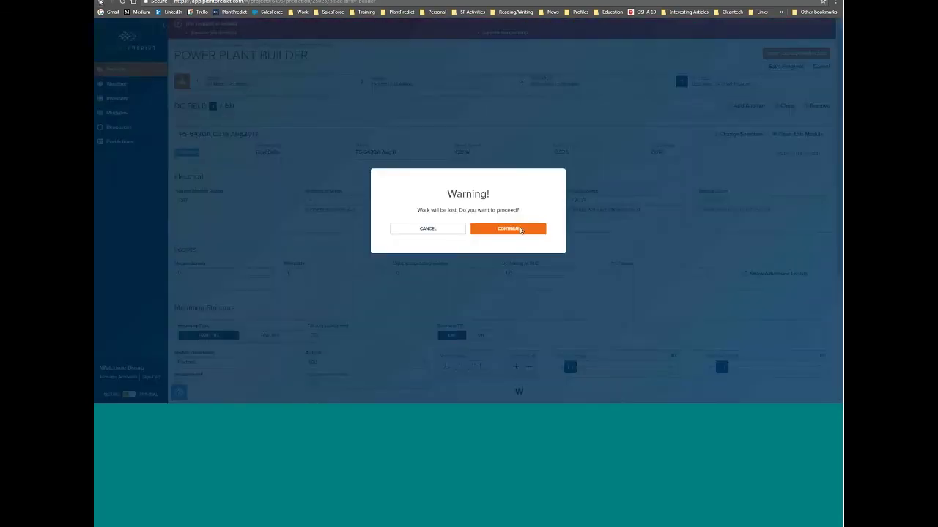
click(520, 229)
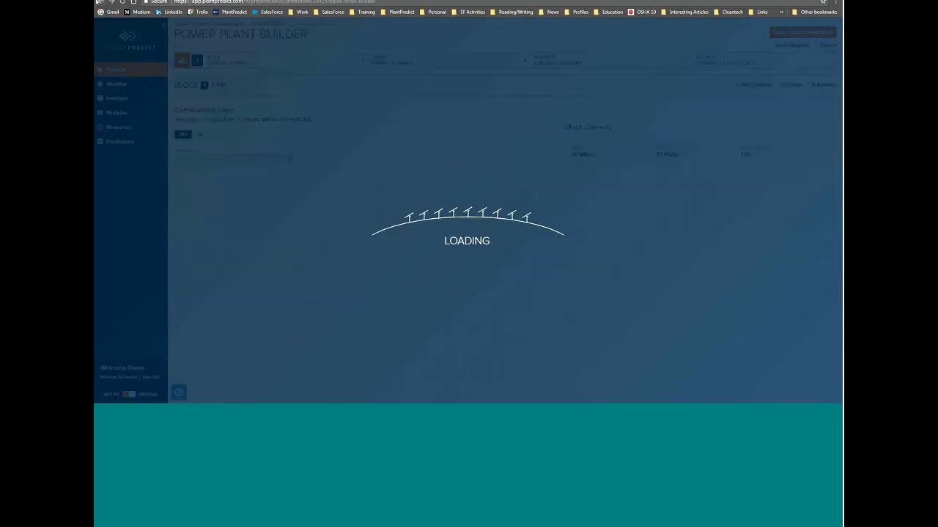
click(98, 2)
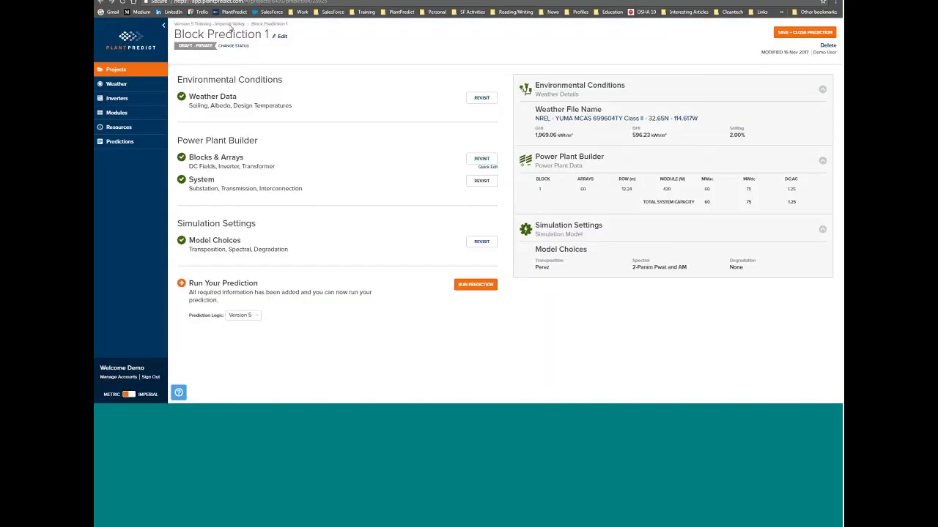
click(230, 24)
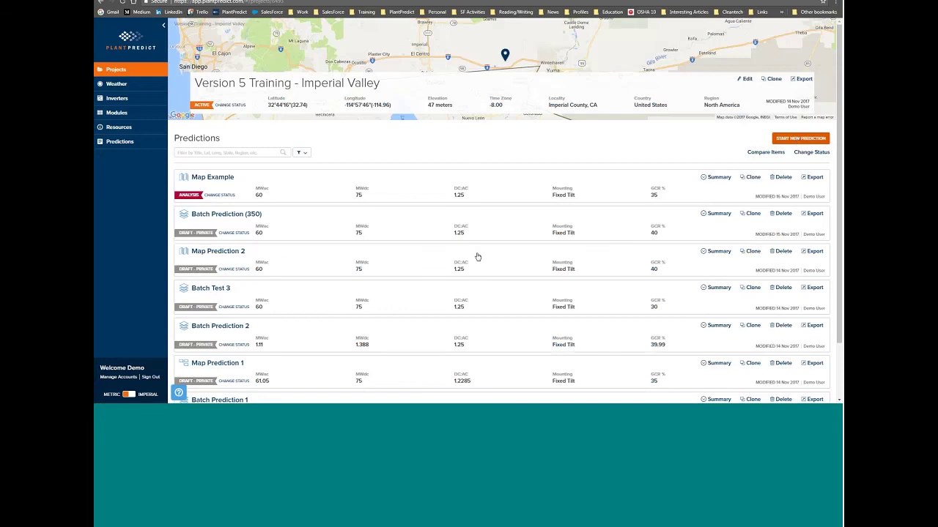
Create a new prediction named Batch Example in the project, built as a batch of variations.
click(823, 143)
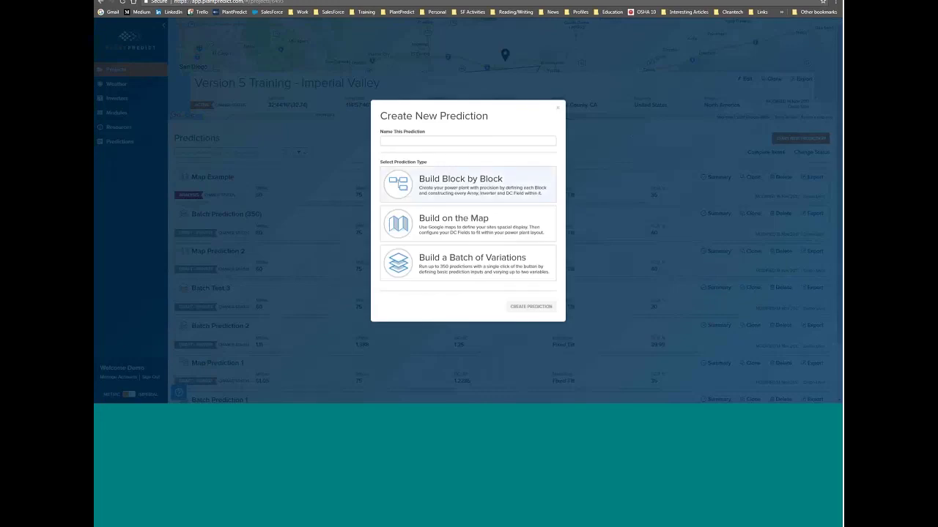
click(396, 139)
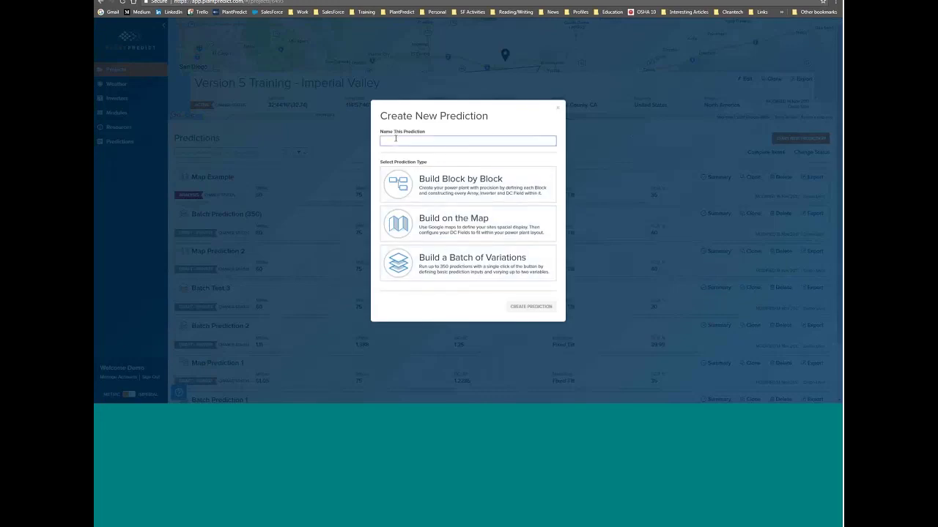
text(Batch Example)
click(443, 266)
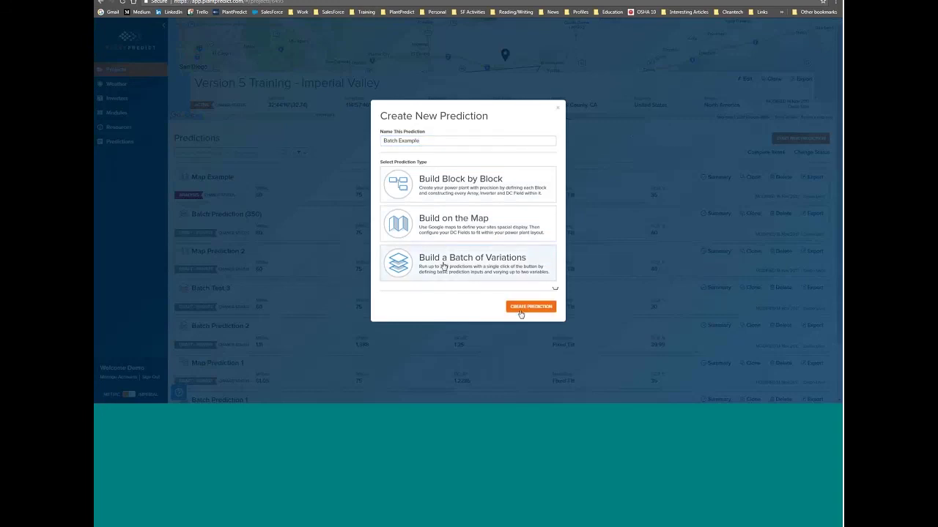
click(520, 313)
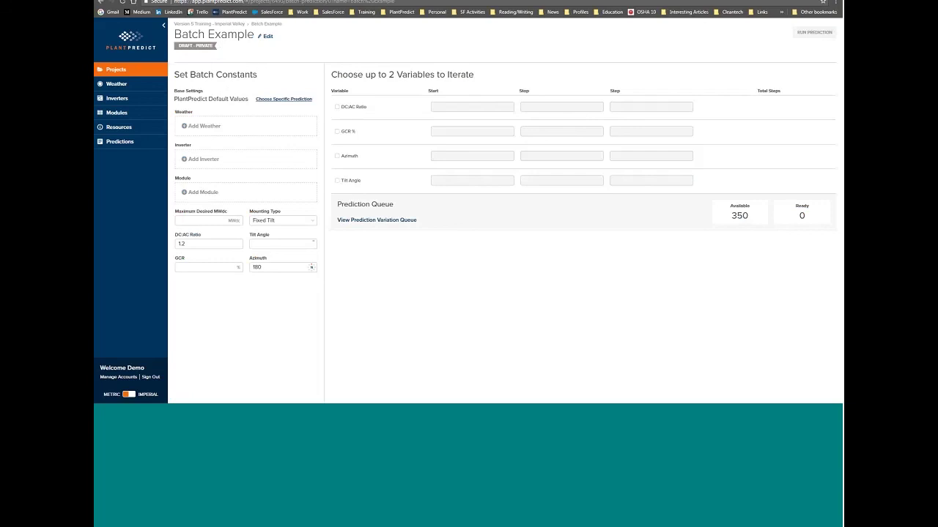
Add the SolarGIS - 32.738N - 114.963W weather file to the batch constants.
click(228, 132)
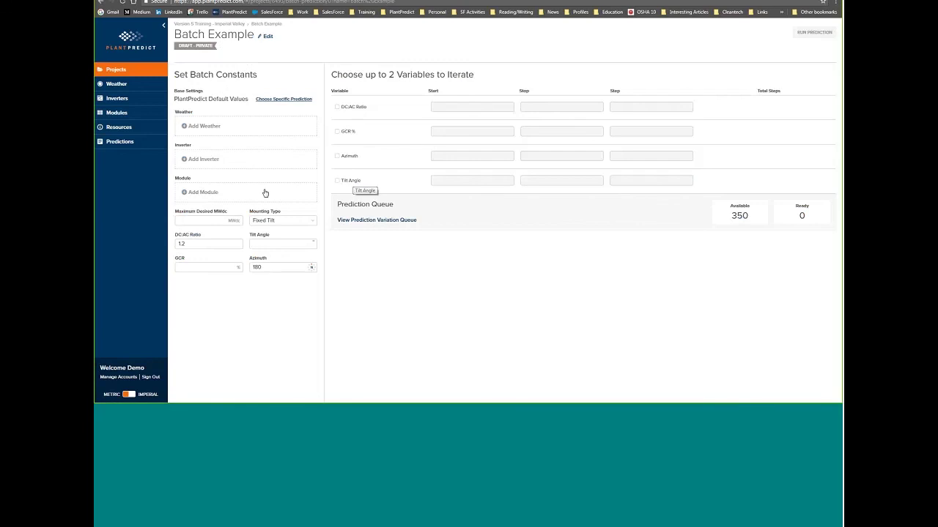
click(218, 126)
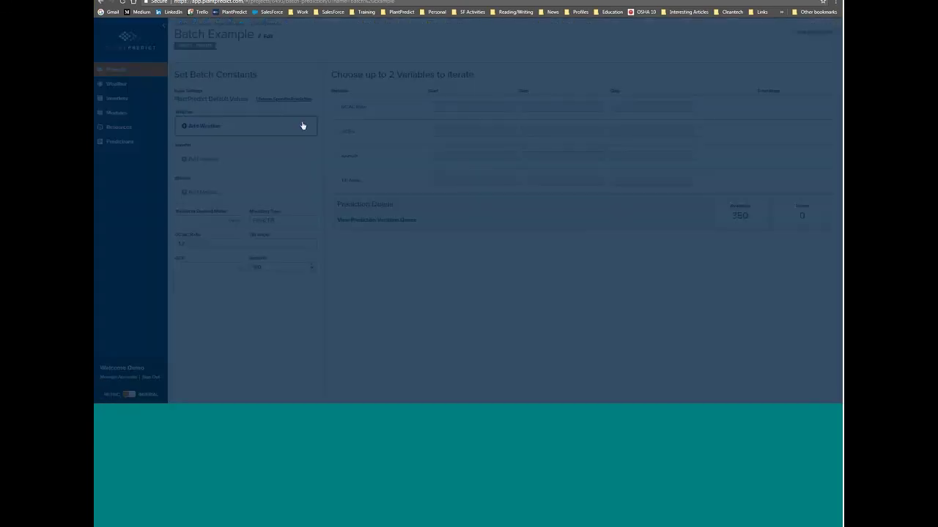
click(312, 131)
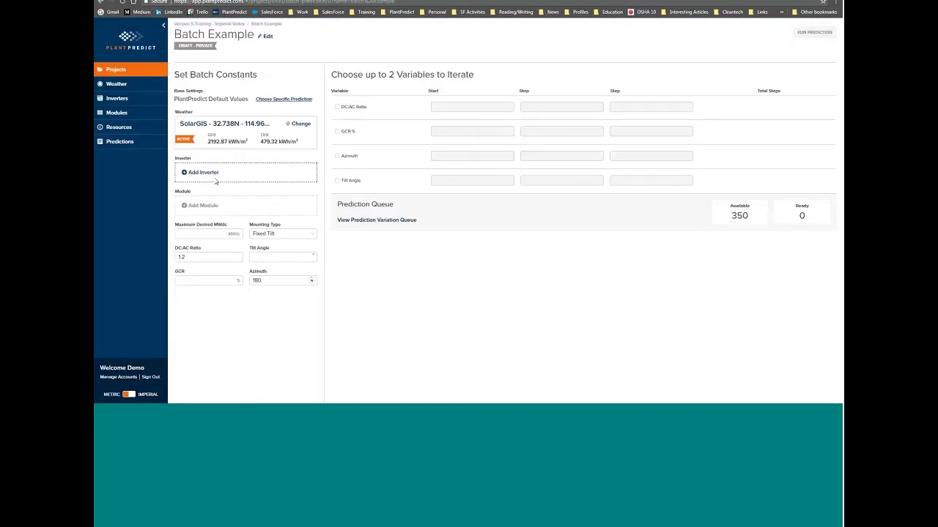
Add the ABB PVS800 57 1000kW C inverter and the FS-6445 CdTe Aug2017 module to the batch constants.
click(215, 178)
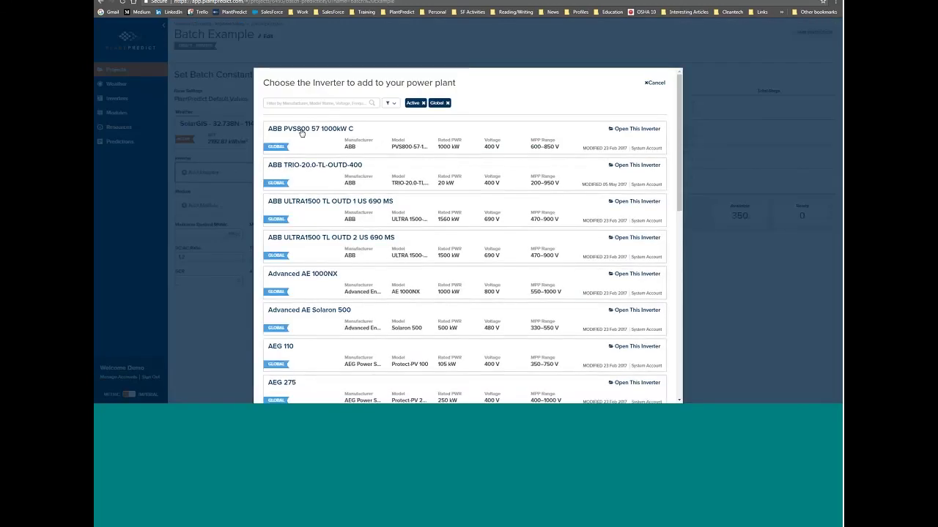
click(301, 132)
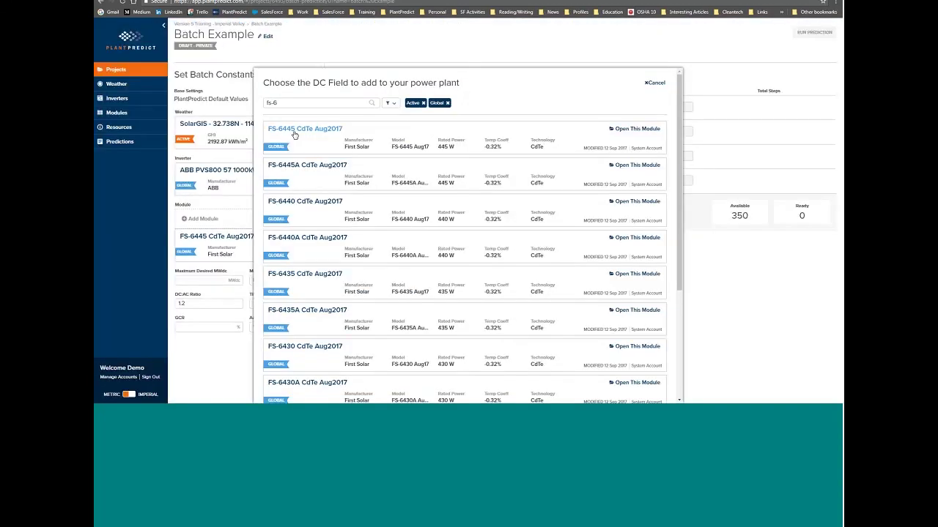
click(293, 130)
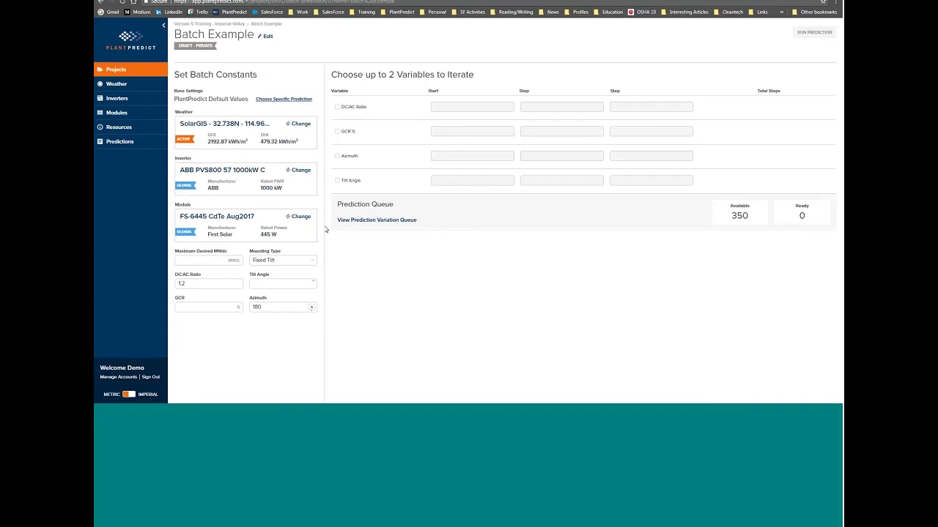
Set the batch constants to a maximum of 75 MWdc, a DC:AC ratio of 1.25 and a GCR of 40%.
click(187, 263)
text(75)
click(203, 287)
click(212, 284)
text(5)
click(268, 284)
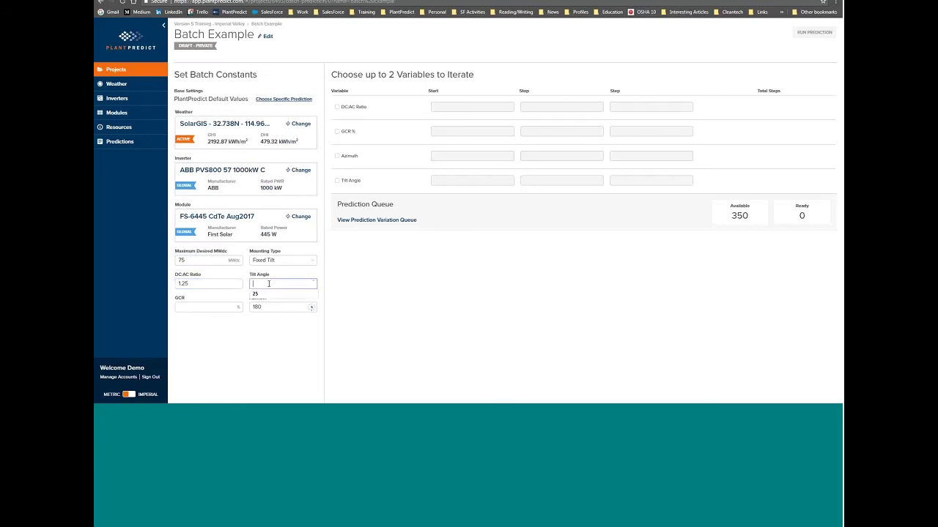
click(213, 309)
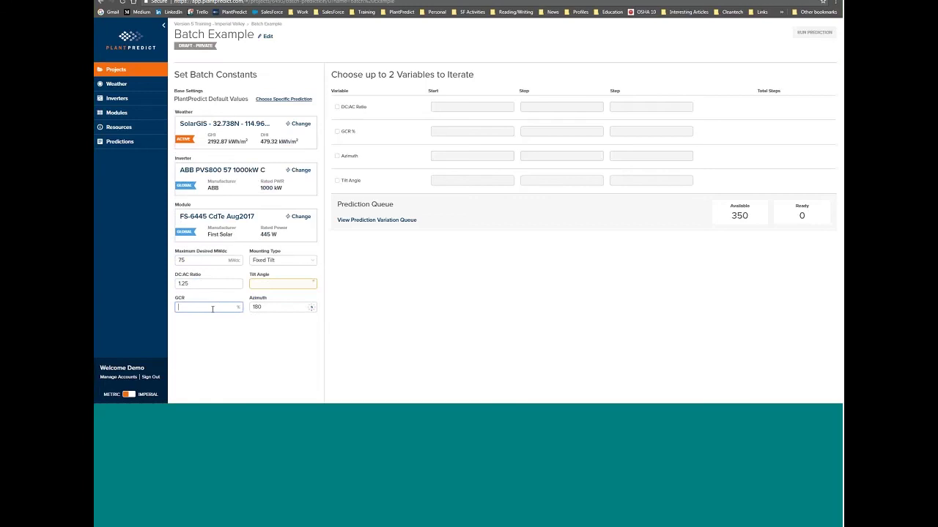
text(40)
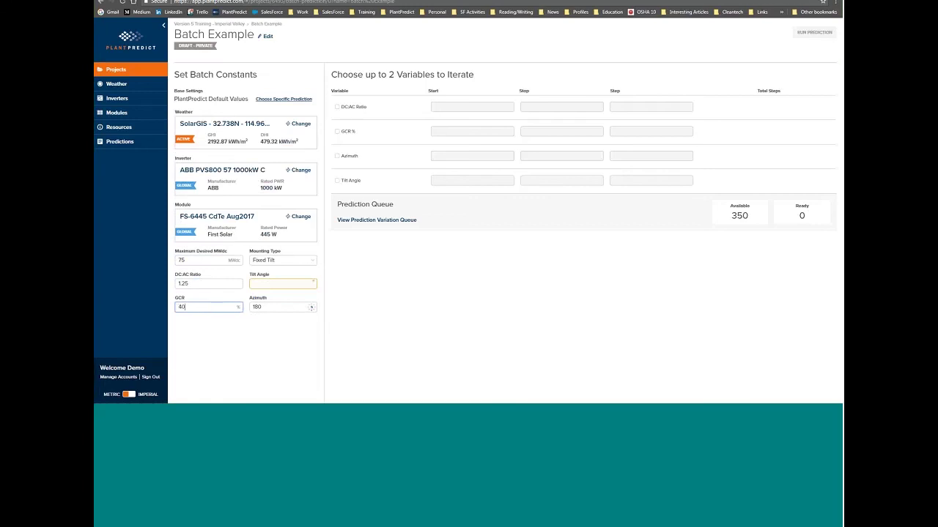
Choose azimuth and tilt angle as the batch variables and iterate azimuth from 160 to 200 in steps of 5.
click(338, 158)
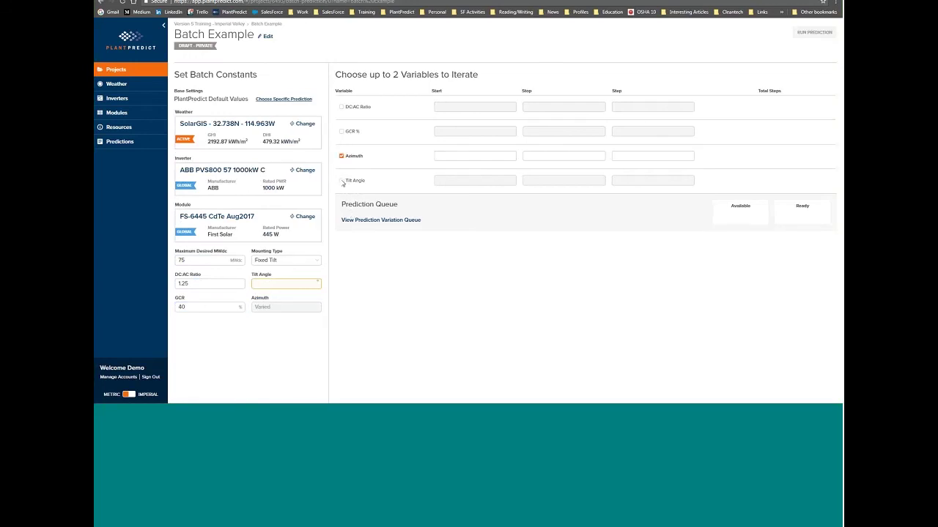
click(453, 158)
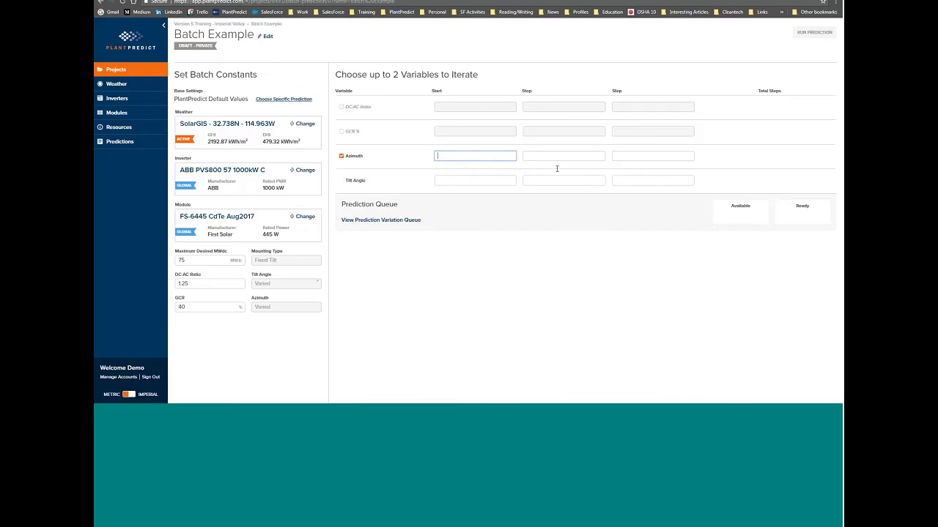
click(585, 160)
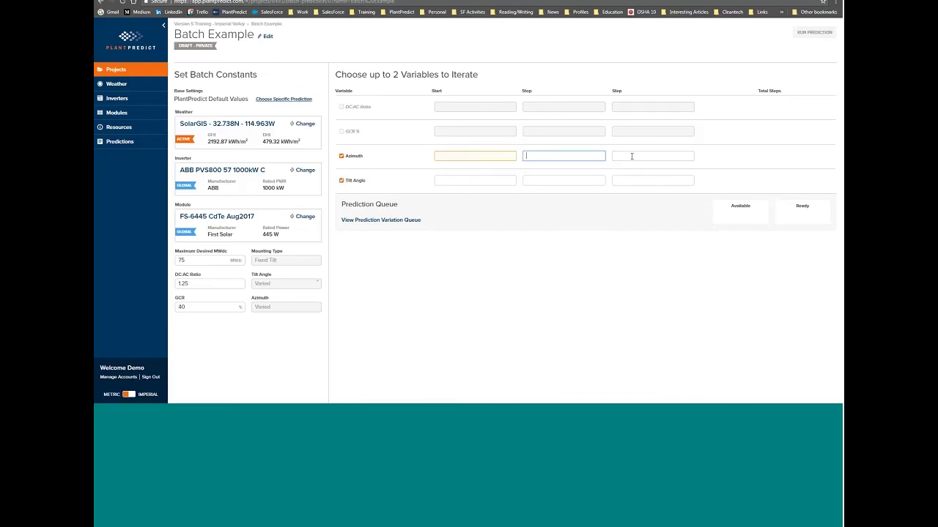
click(631, 156)
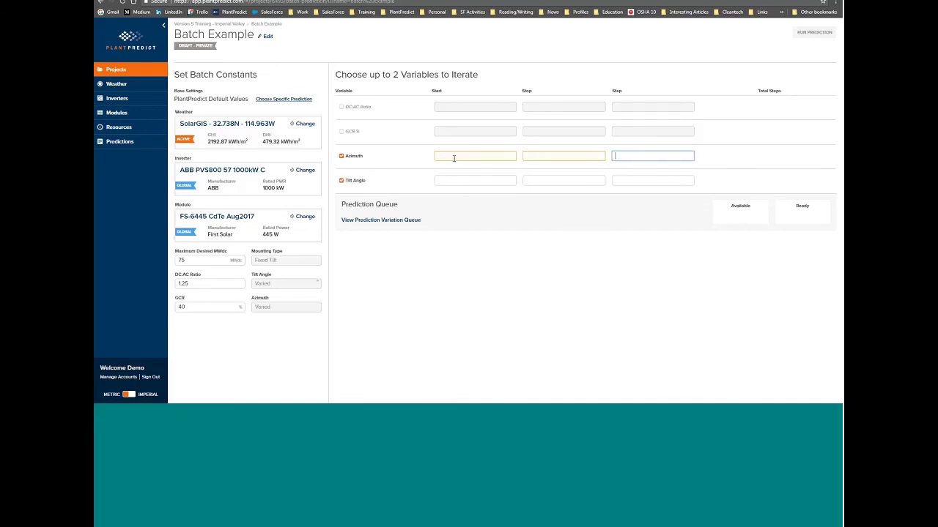
click(454, 158)
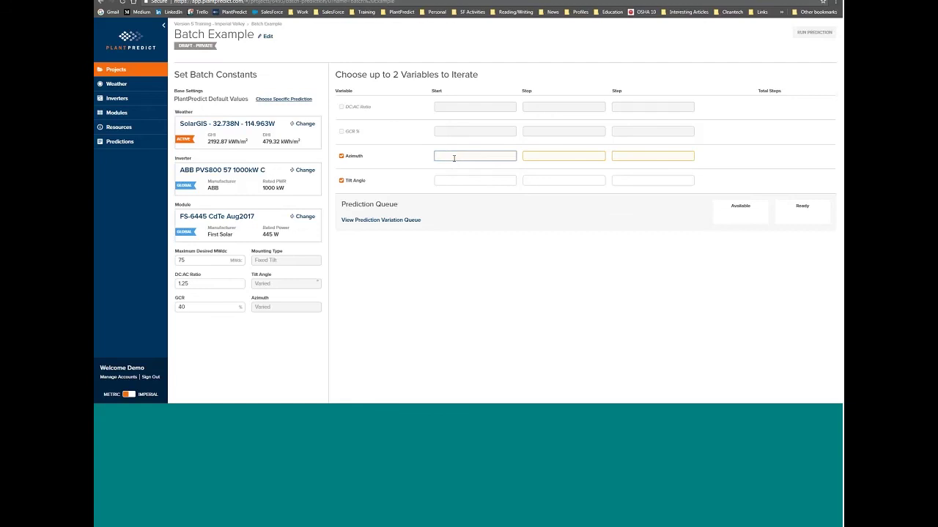
text(160)
click(560, 154)
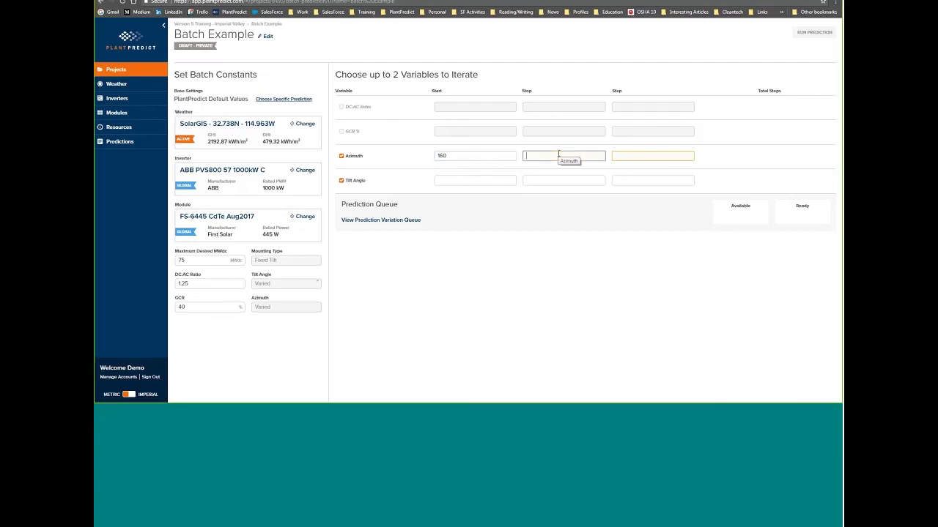
text(180)
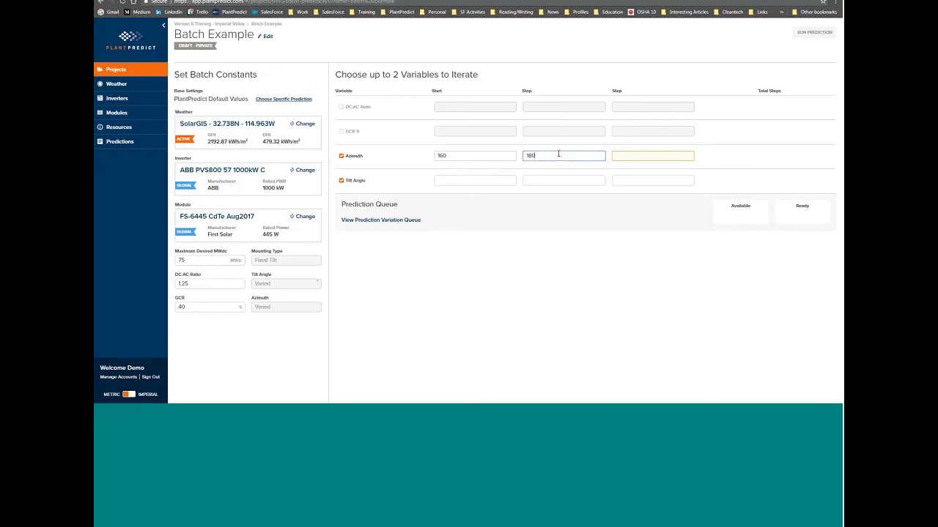
drag(540, 154, 510, 153)
text(200)
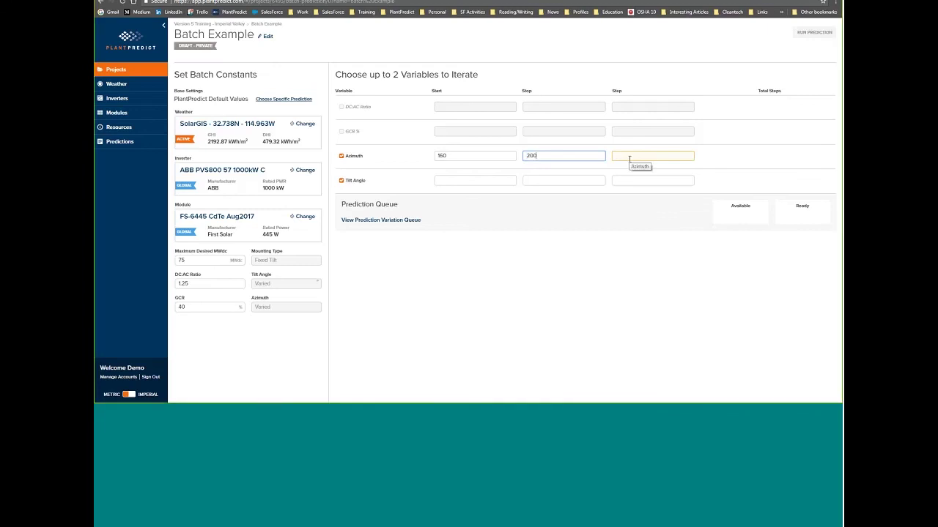
click(628, 156)
text(5)
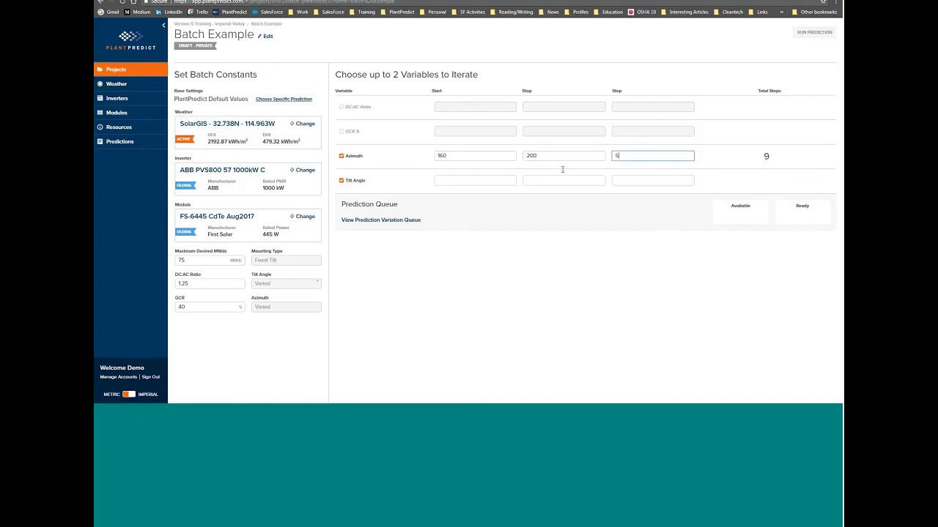
Iterate the tilt angle from 15 to 35 in steps of 5 and run the batch prediction.
click(465, 181)
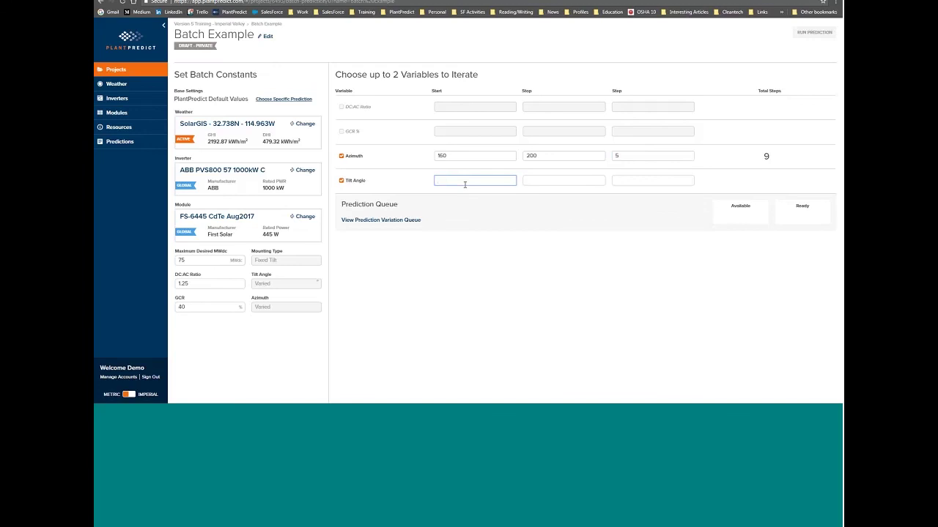
text(15)
click(541, 182)
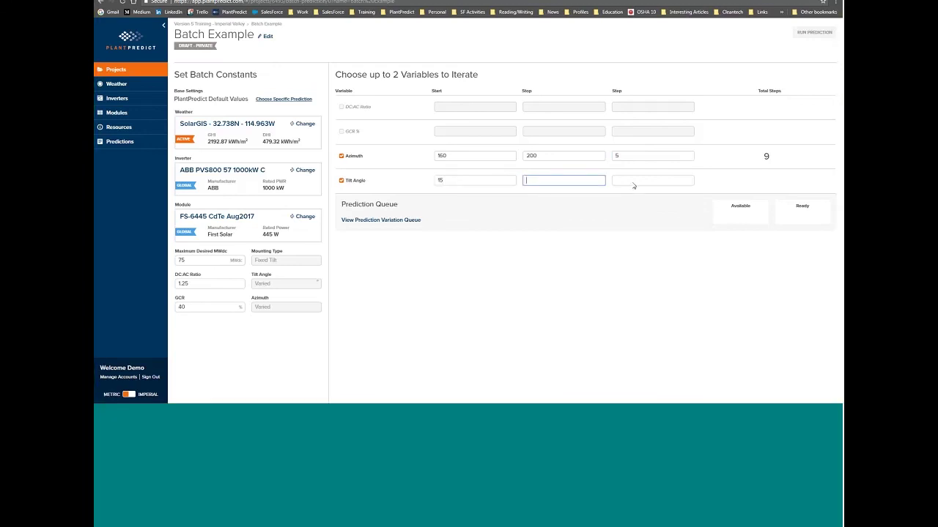
text(35)
click(632, 182)
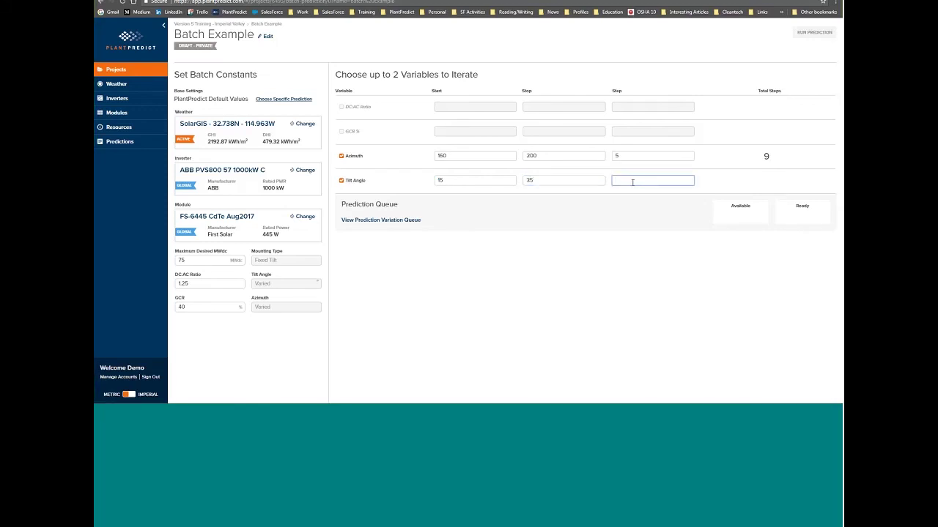
text(5)
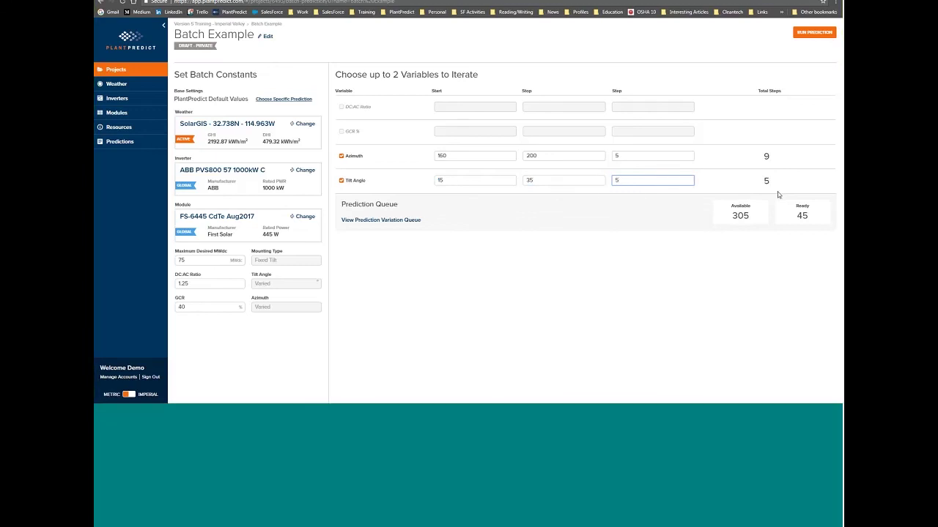
click(814, 34)
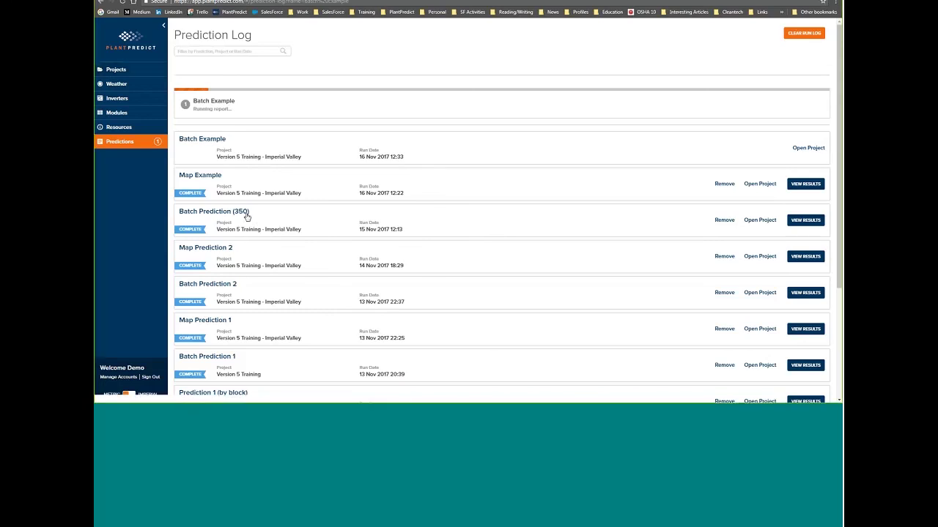
View the Batch Prediction (350) results, examining the 3D plant net energy surface and the sorting options of the prediction list.
click(803, 222)
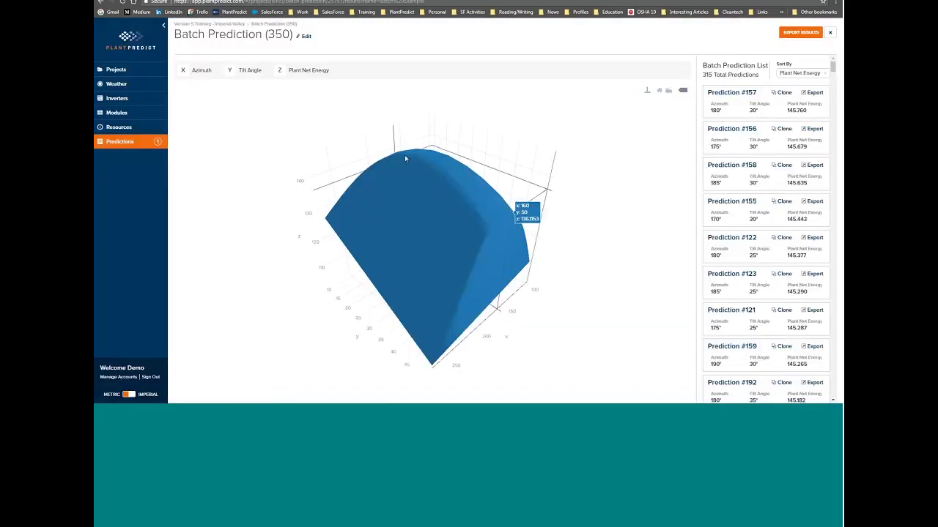
drag(434, 167, 415, 159)
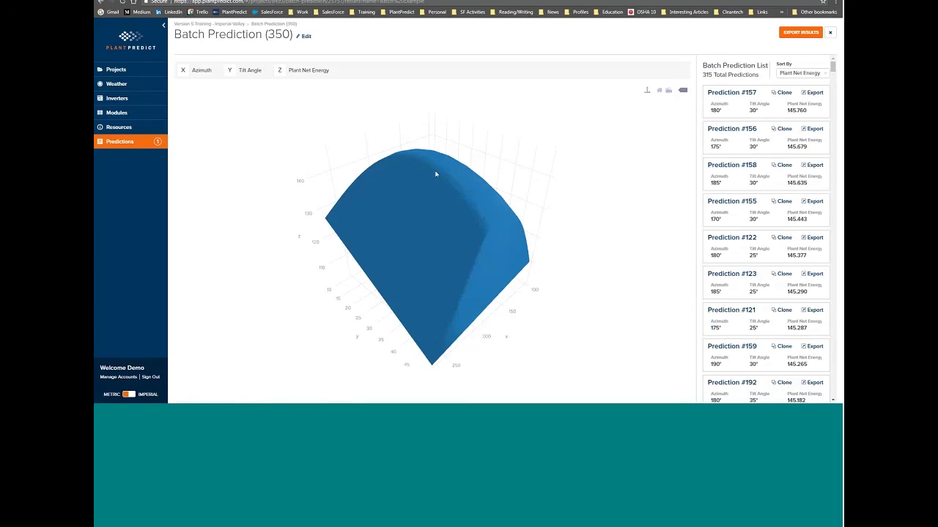
mouse_move(408, 151)
click(816, 74)
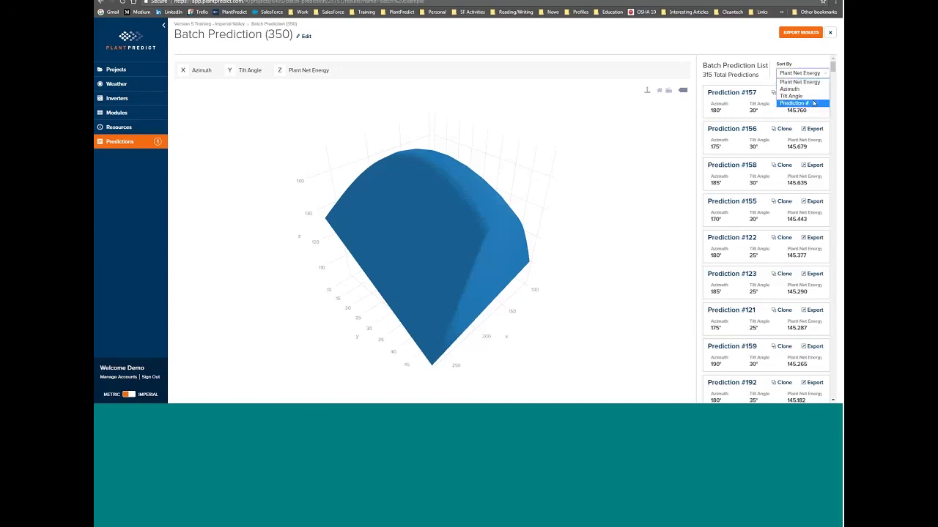
click(823, 66)
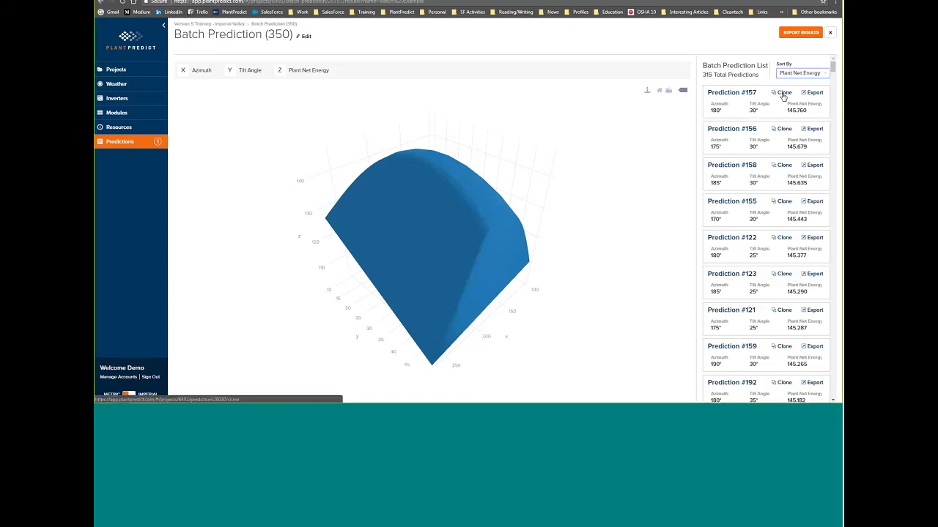
Clone Prediction #157 from the batch results, look into its Power Plant Builder, and save and close the power plant.
click(783, 94)
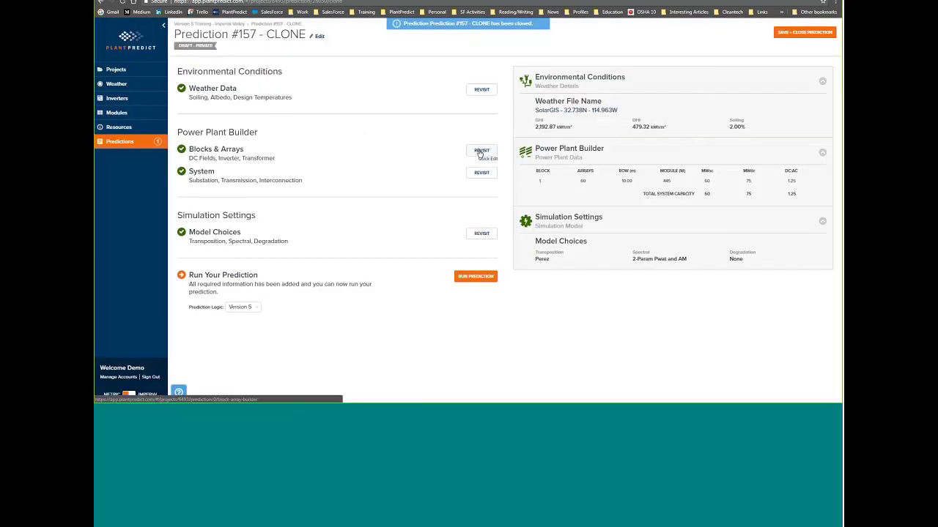
click(481, 151)
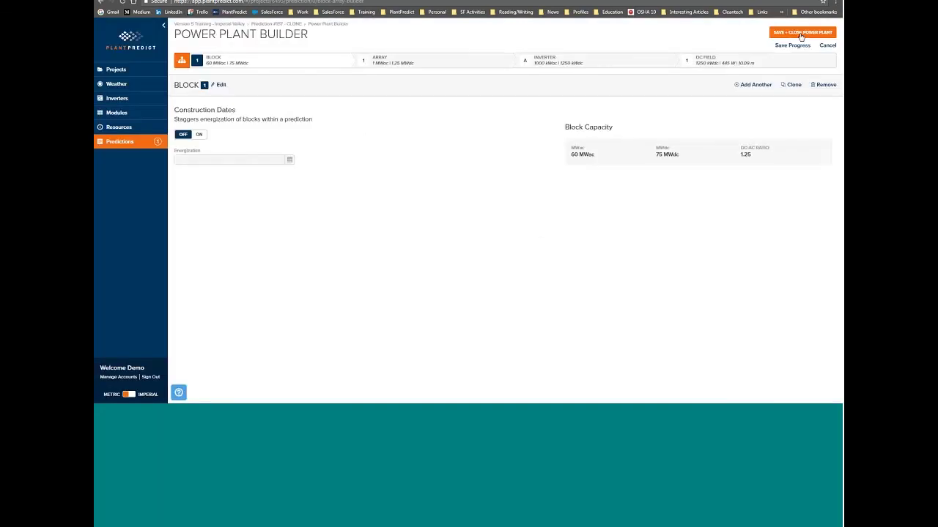
click(801, 34)
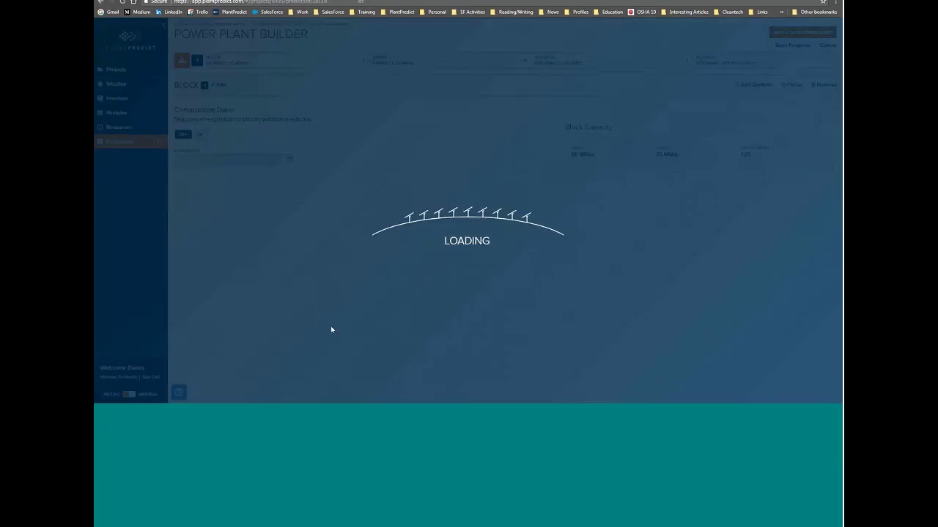
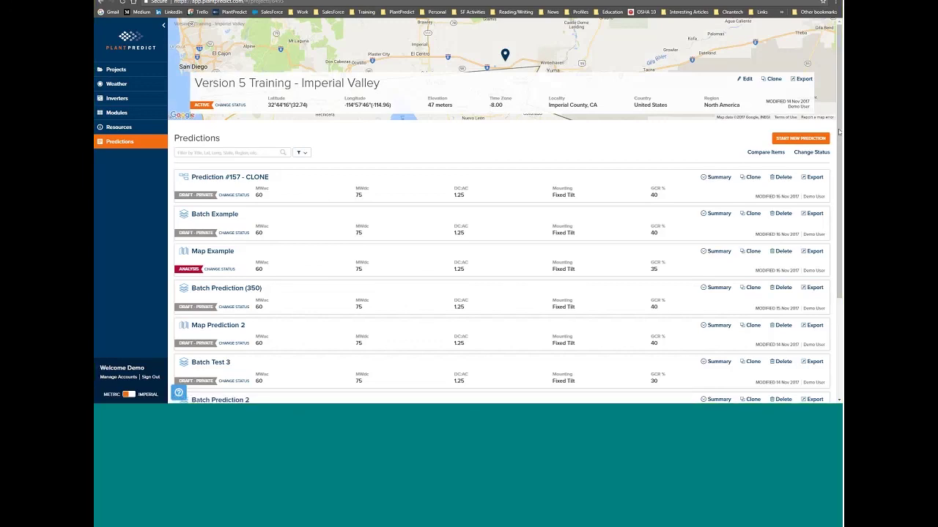
Open Block Prediction 1 from the project's prediction list and show the DC field settings in its Power Plant Builder.
scroll(839, 132, down, 2)
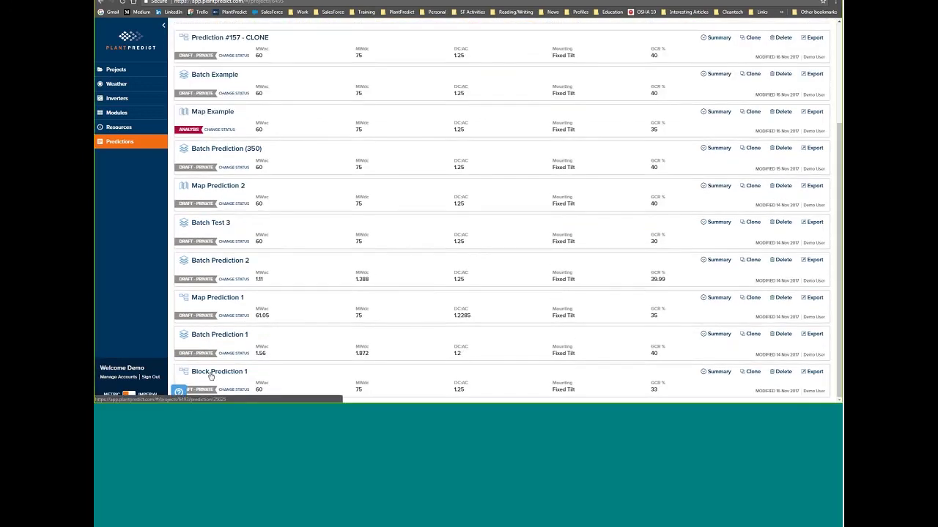
click(223, 374)
click(226, 374)
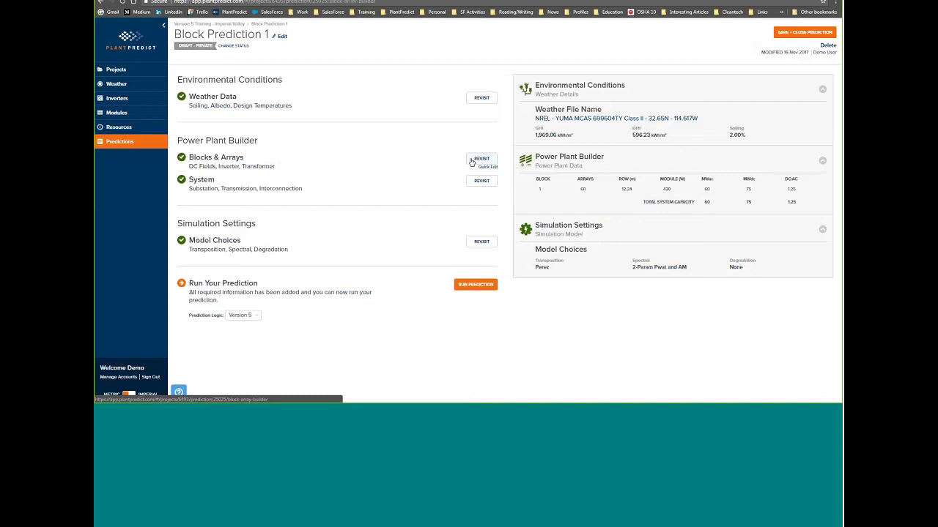
click(471, 160)
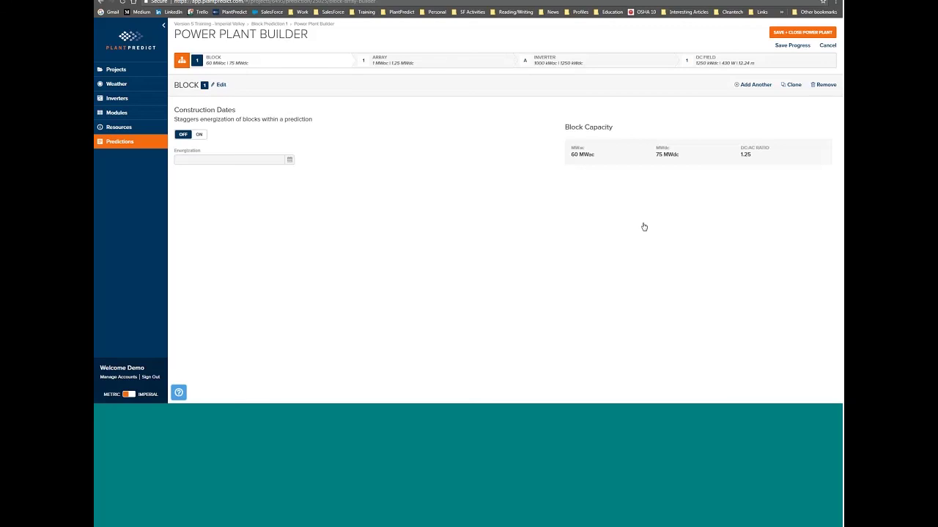
click(705, 60)
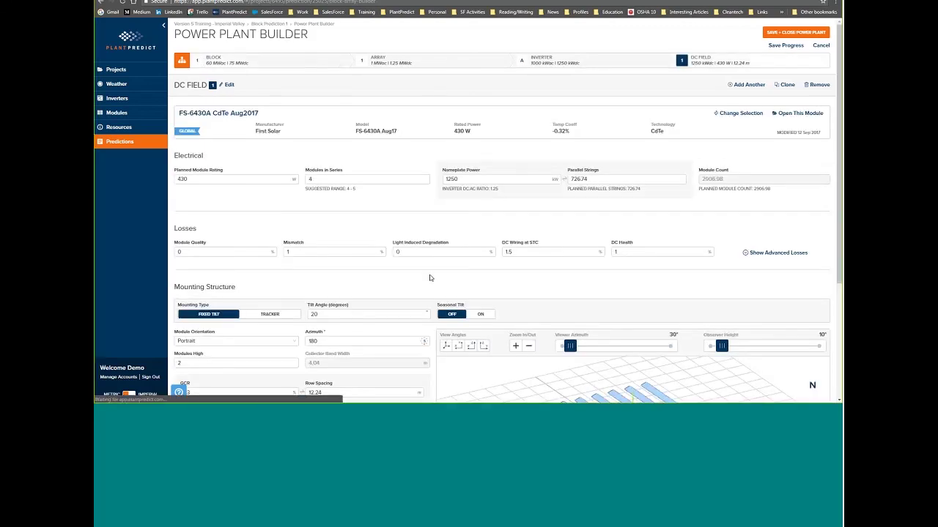
Set the ground slope of the DC field to 10 degrees.
scroll(430, 277, down, 5)
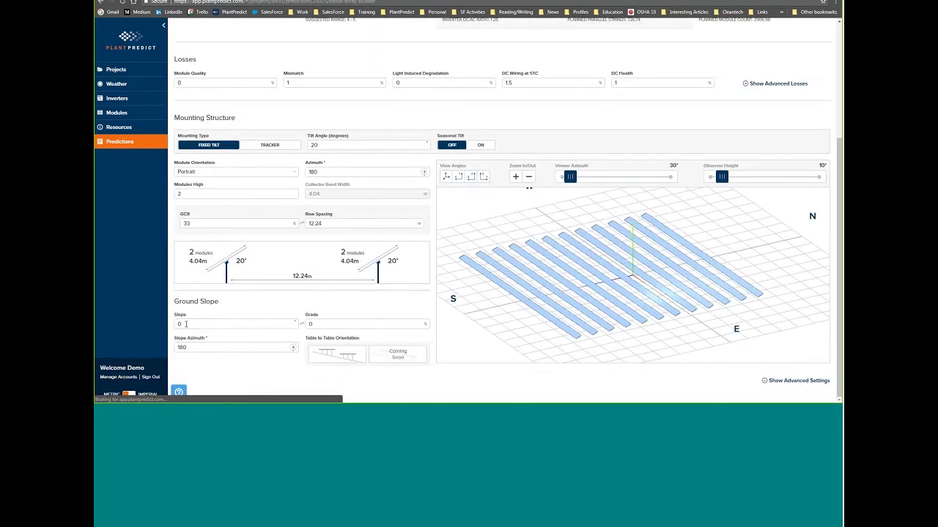
drag(186, 324, 175, 330)
text(10)
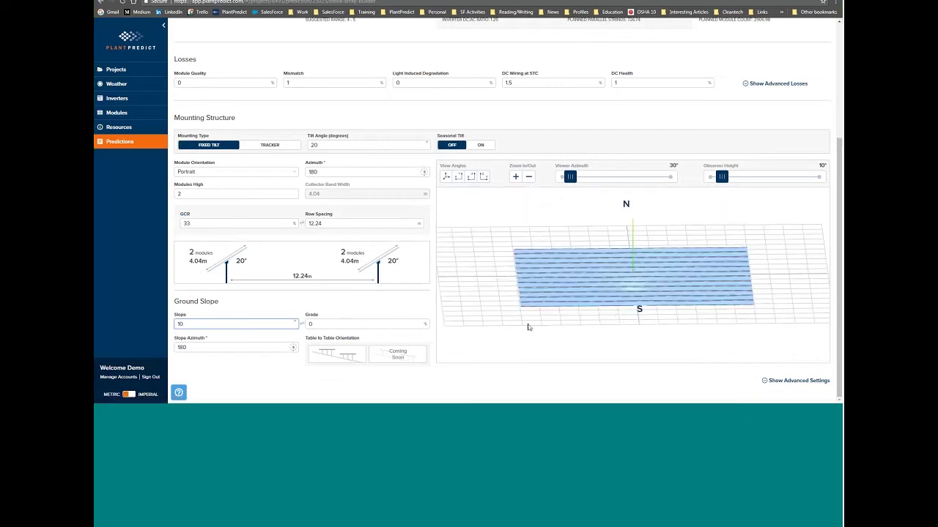
key(Tab)
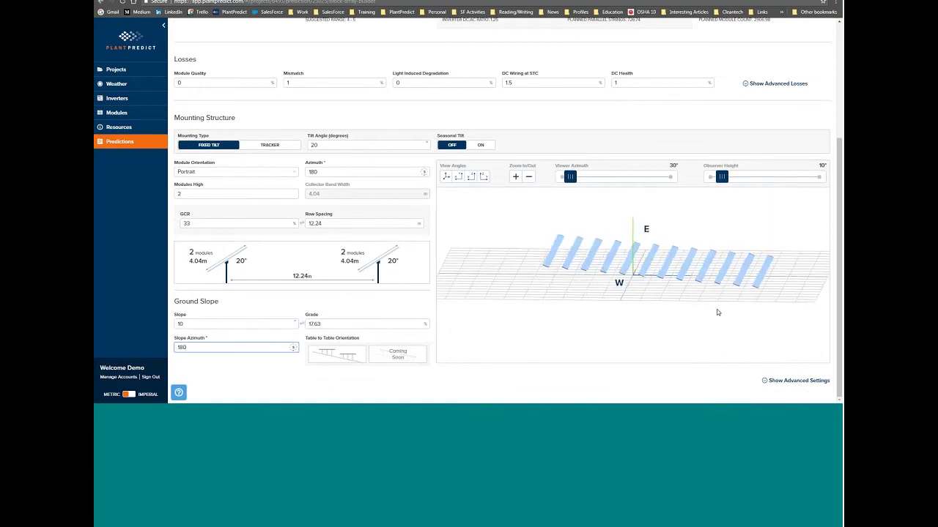
click(435, 115)
Clone Array 1 within the block of Block Prediction 1.
scroll(435, 116, up, 3)
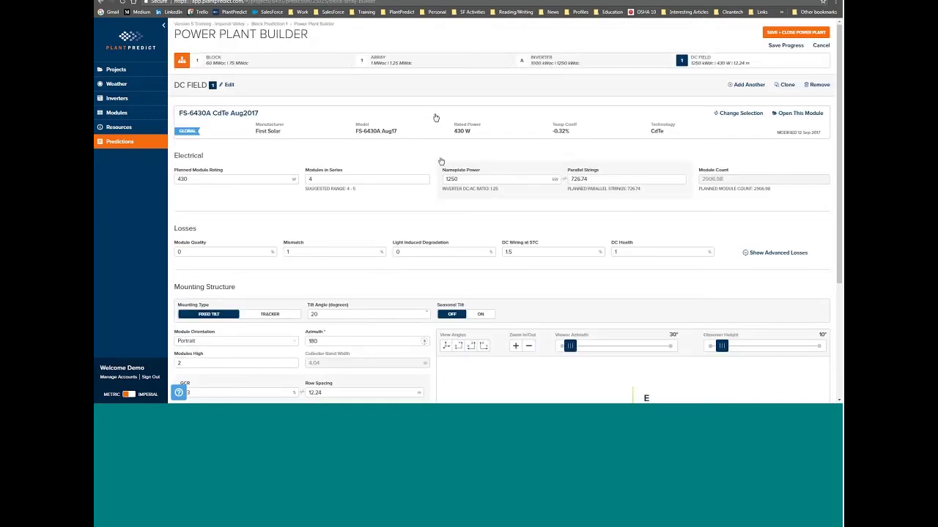
click(423, 60)
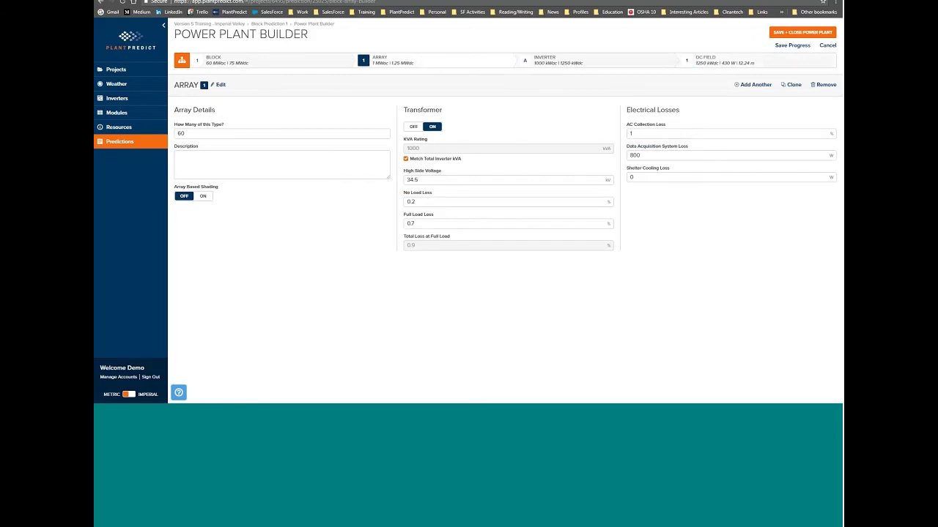
click(791, 84)
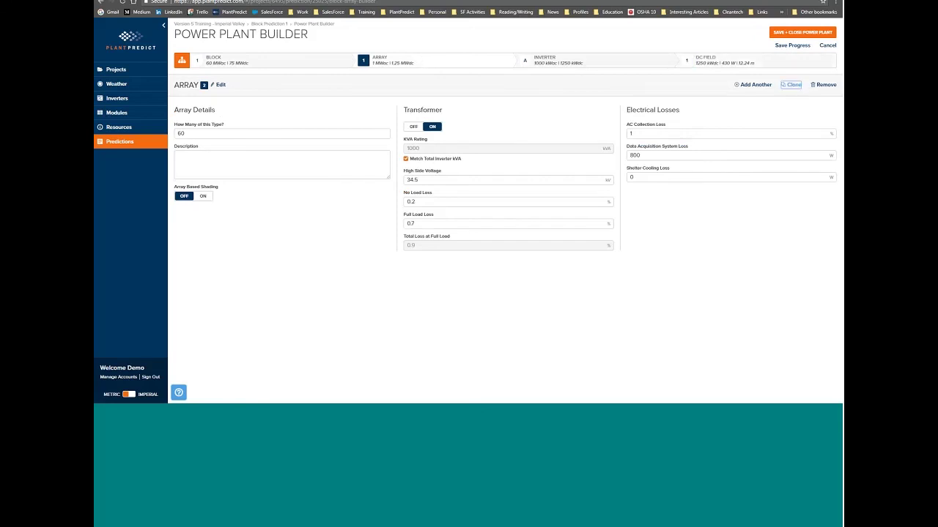
Set the cloned array's DC field ground slope to 5 degrees with a slope azimuth of 90, and inspect its layout in 3D.
click(764, 67)
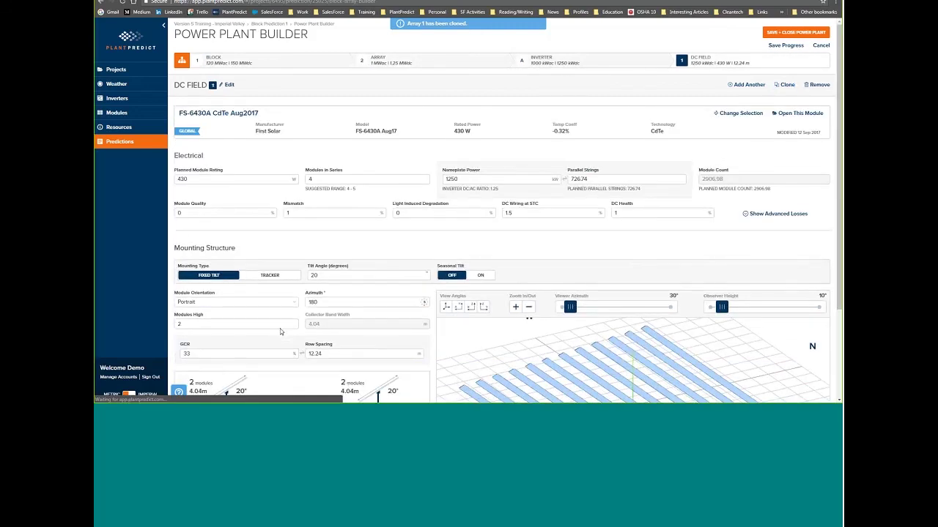
scroll(430, 289, down, 3)
double_click(170, 334)
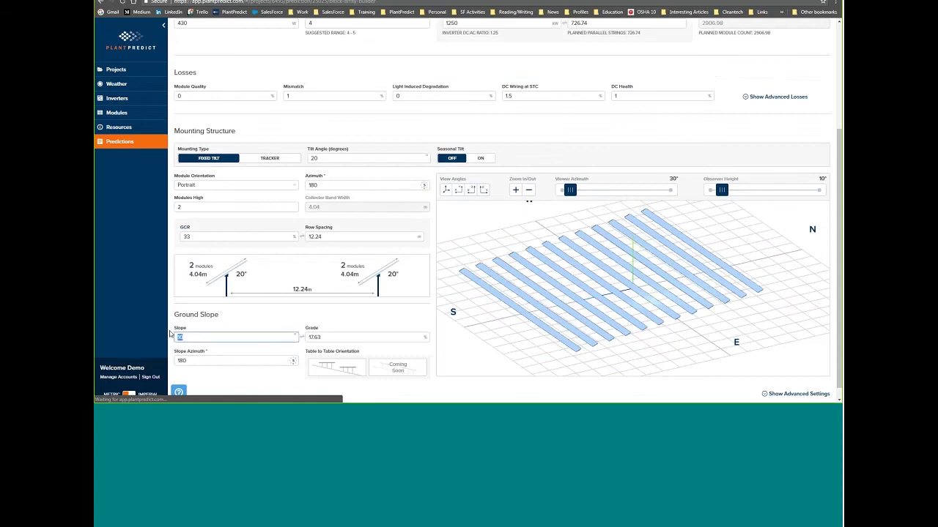
text(5)
double_click(189, 360)
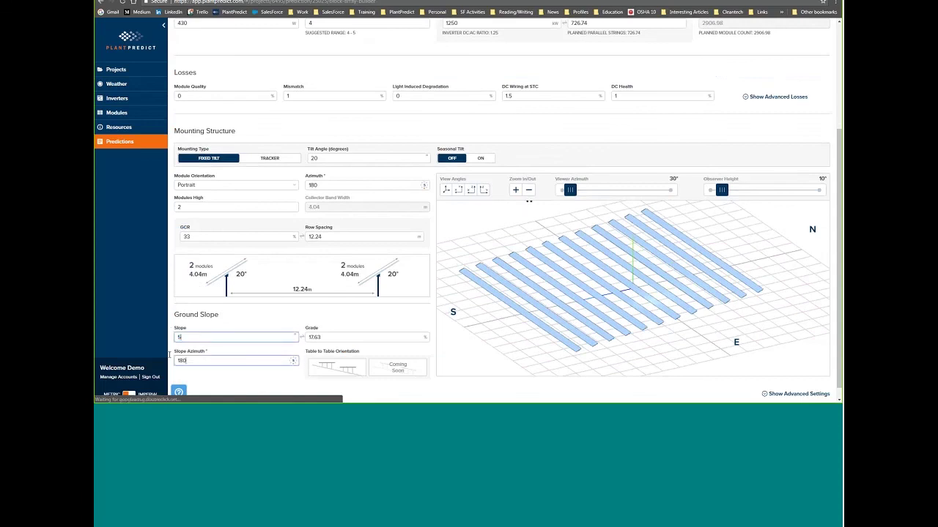
text(90)
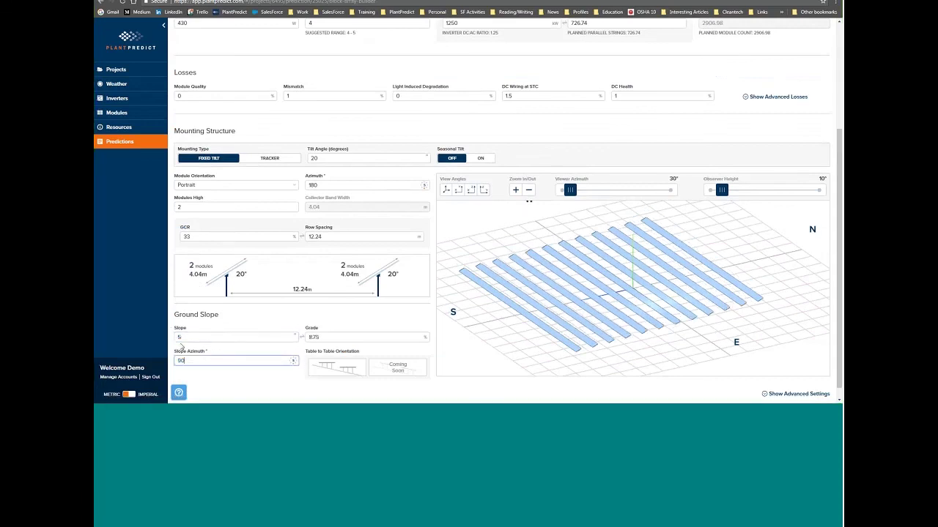
drag(695, 334, 592, 335)
click(431, 126)
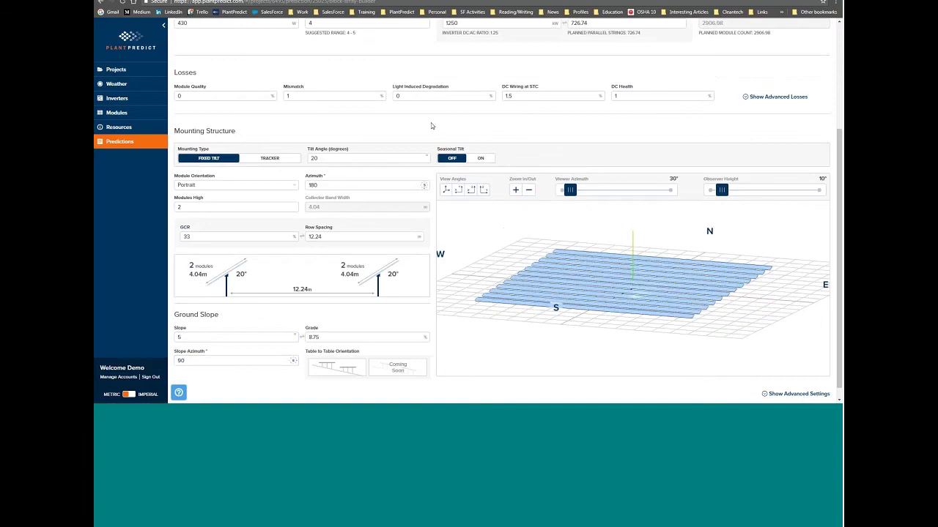
Show the block and array hierarchy overview, inspect the second array's DC field summary, and save and close the power plant.
scroll(431, 126, up, 3)
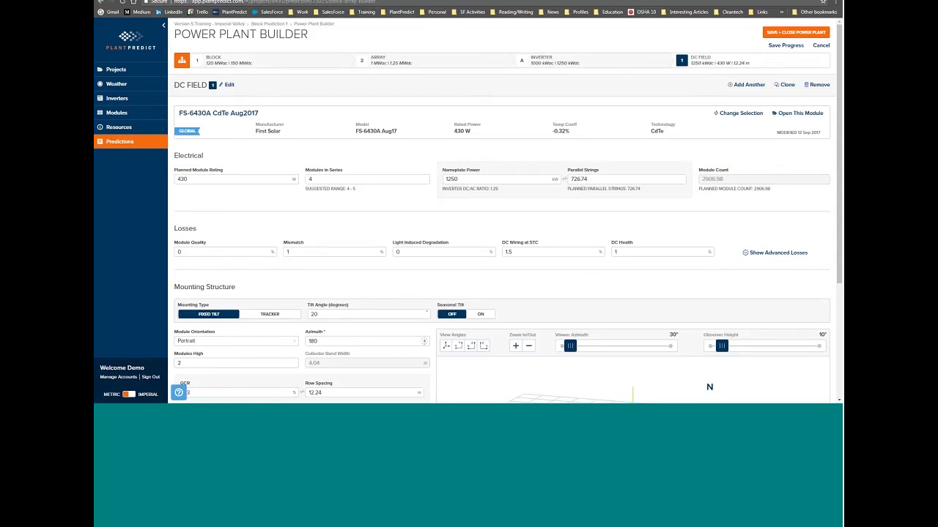
click(181, 60)
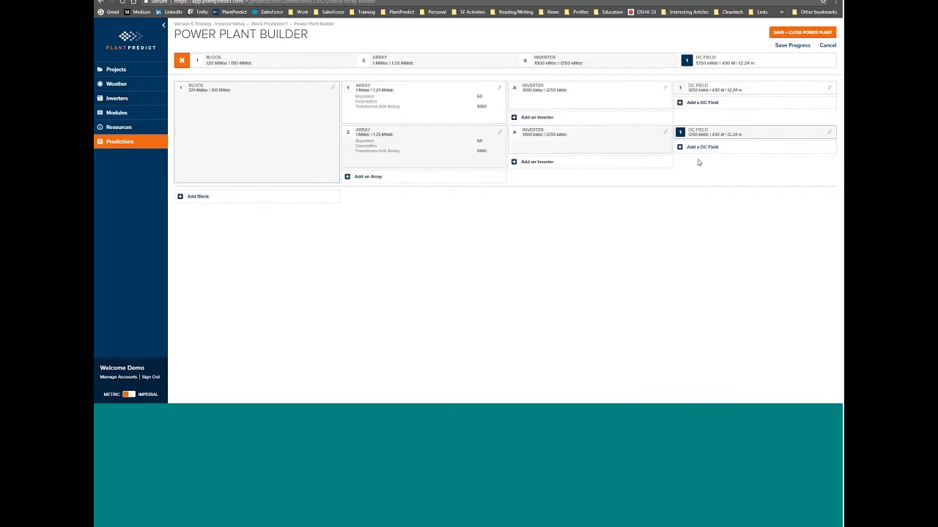
mouse_move(768, 136)
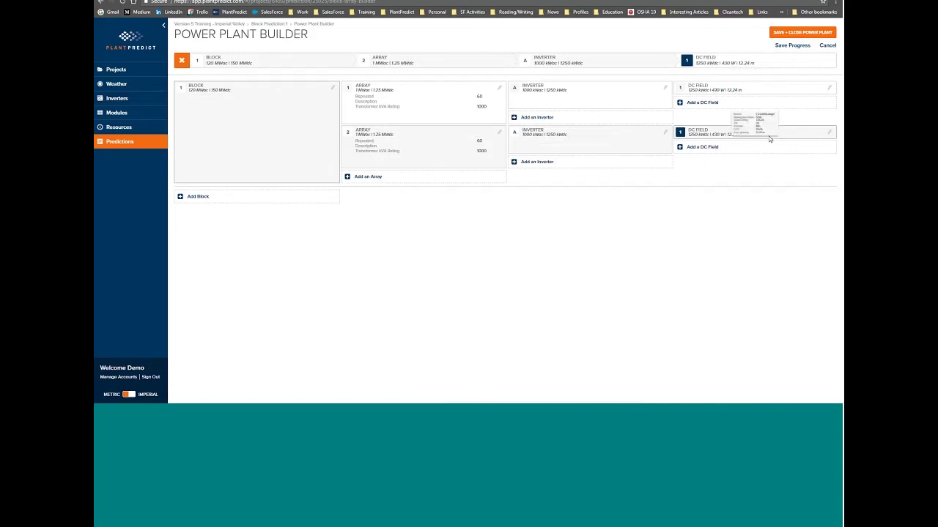
click(804, 33)
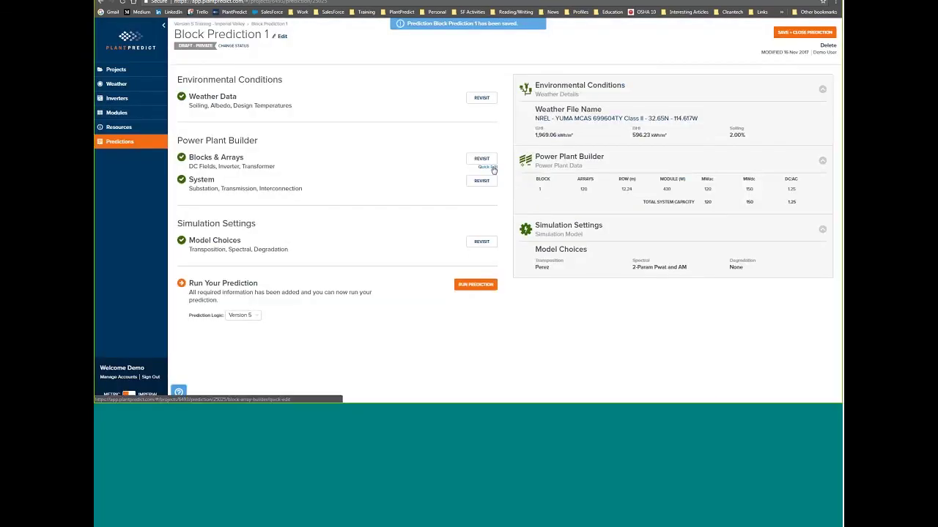
Use Quick Edit for the blocks and arrays to update the tilt angle of all arrays to 25 degrees.
click(492, 167)
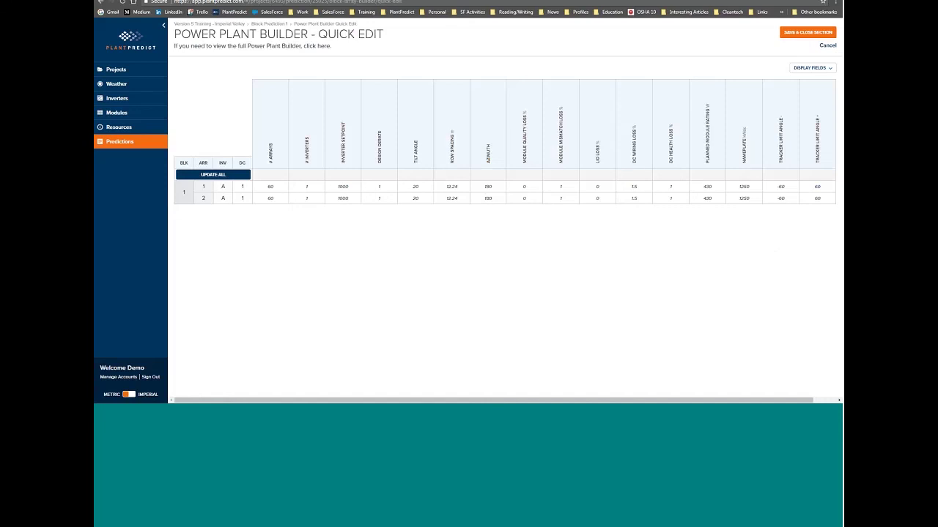
click(213, 174)
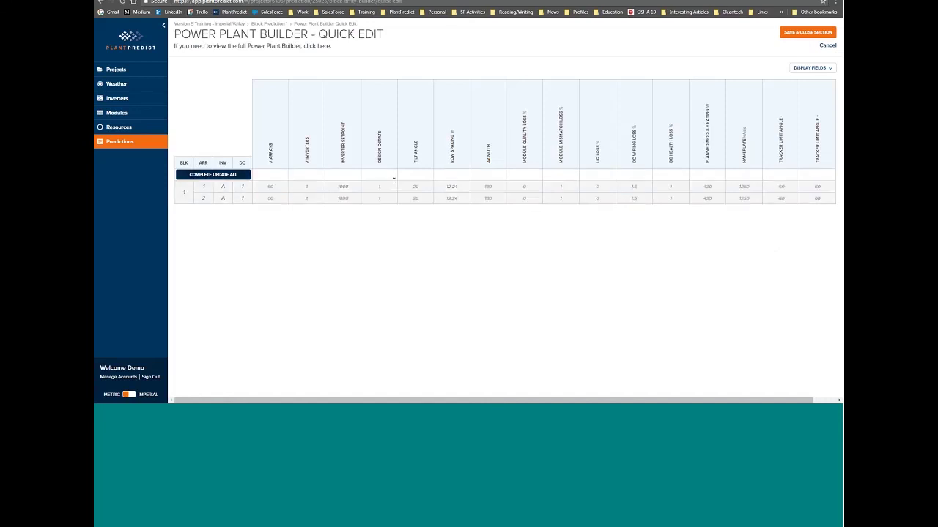
click(416, 176)
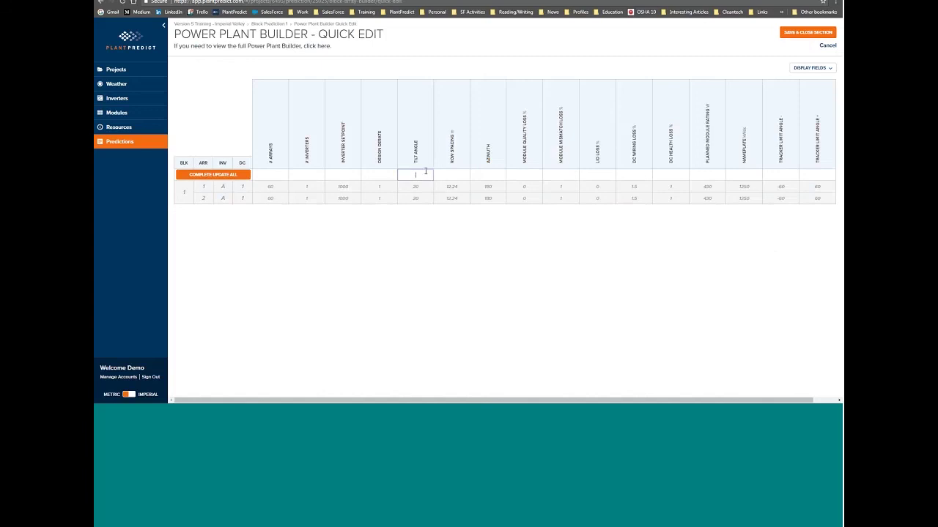
text(25)
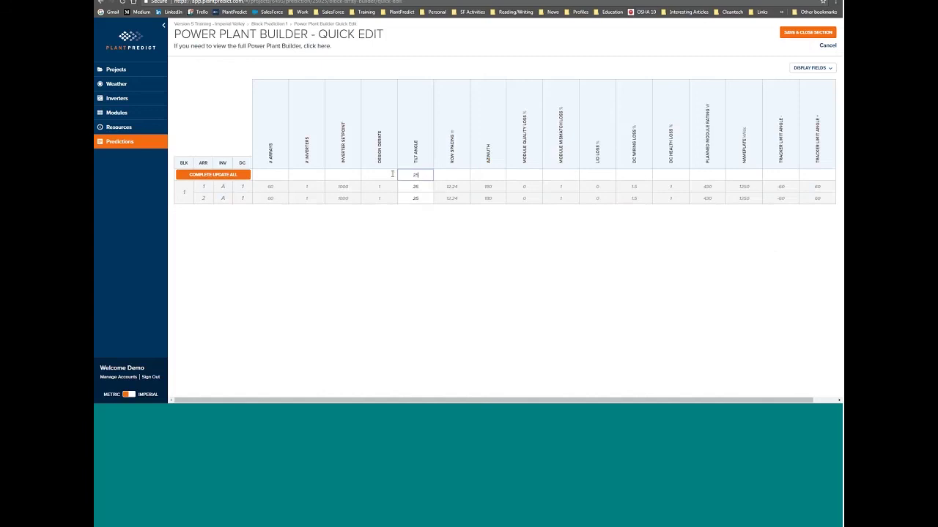
click(224, 177)
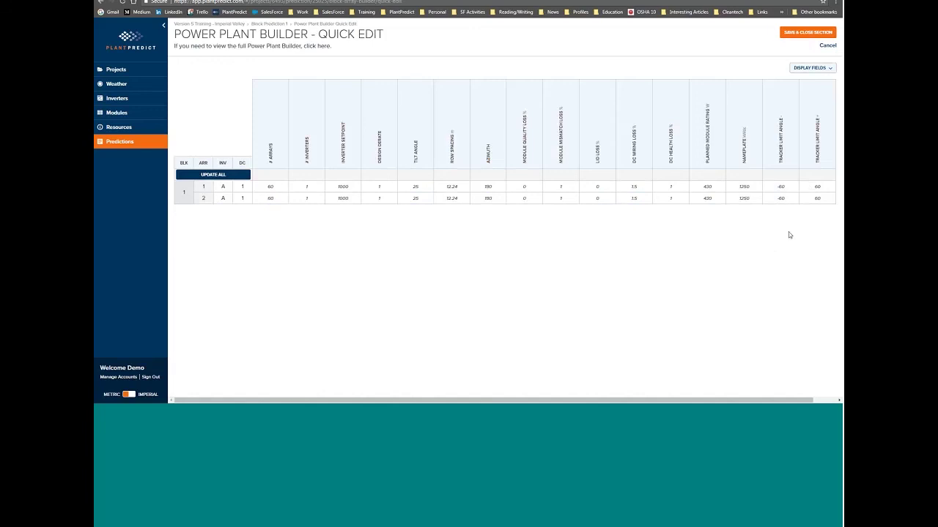
Add GCR to the displayed fields of the Quick Edit table and look at the first array's GCR cell.
click(807, 66)
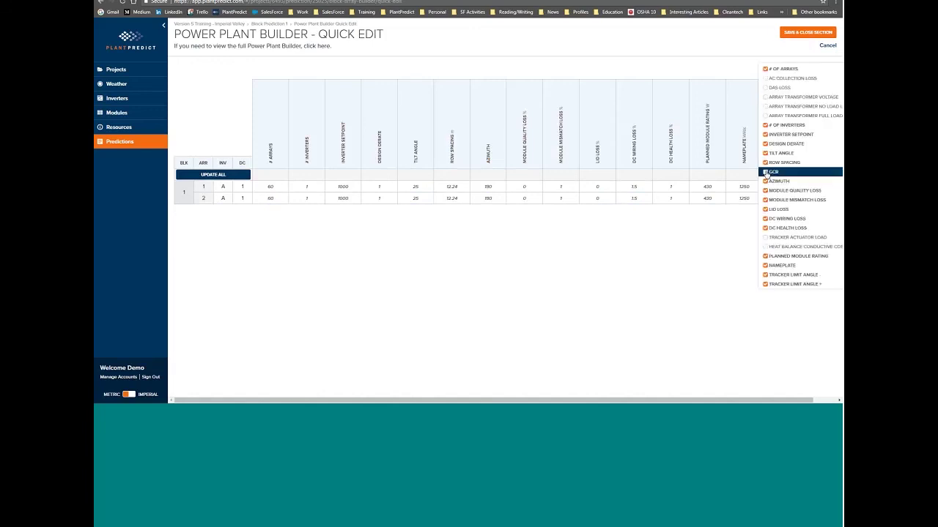
click(765, 172)
click(766, 172)
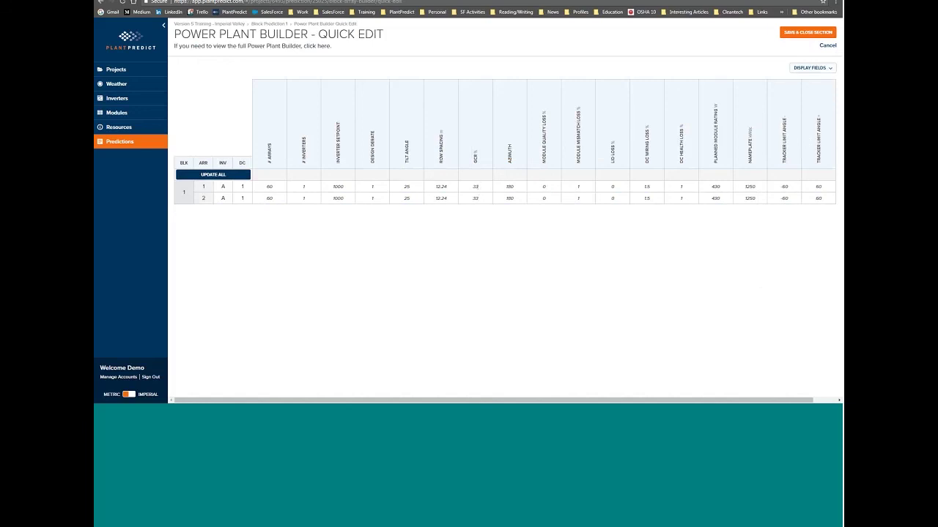
double_click(475, 186)
click(295, 273)
Save and close the Quick Edit section and run Block Prediction 1.
click(799, 36)
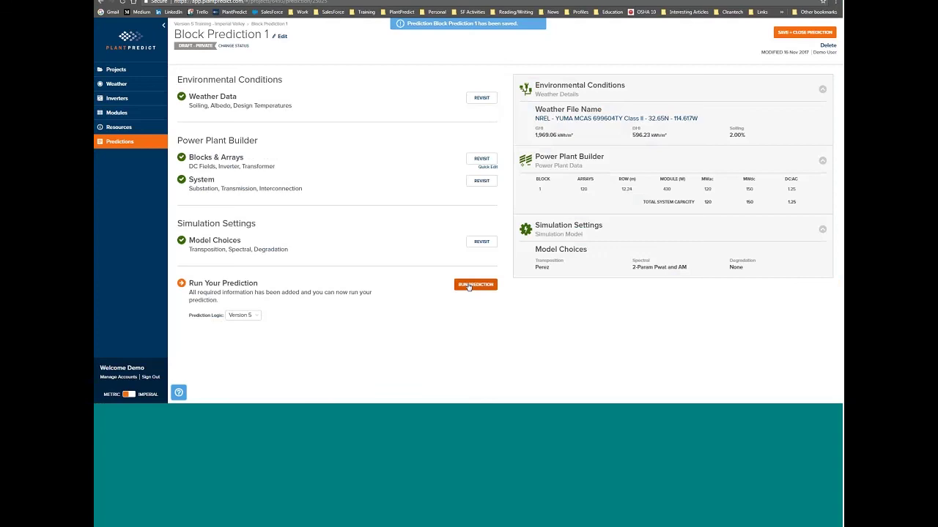
click(469, 285)
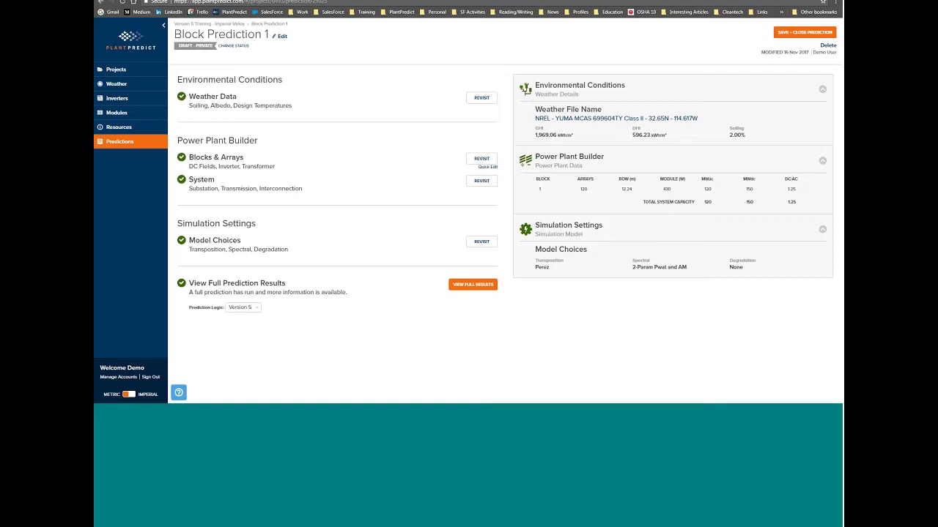
drag(499, 168, 470, 157)
Start an inverter file import in the Inverter Library and switch to the PVsyst databases window.
click(145, 101)
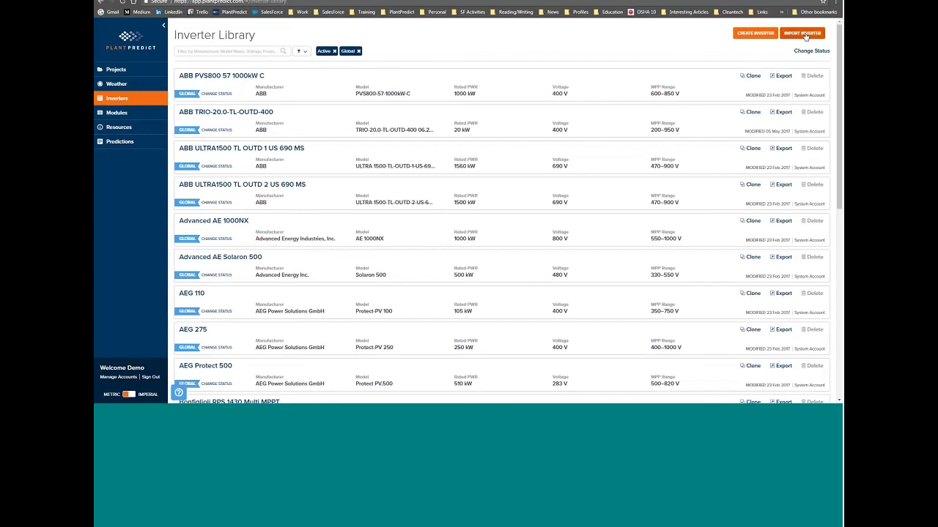
click(810, 38)
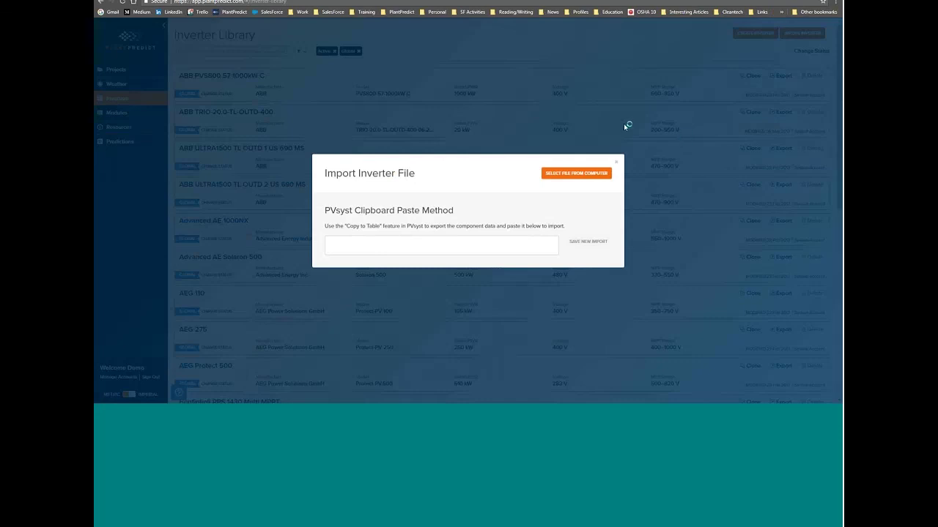
click(558, 238)
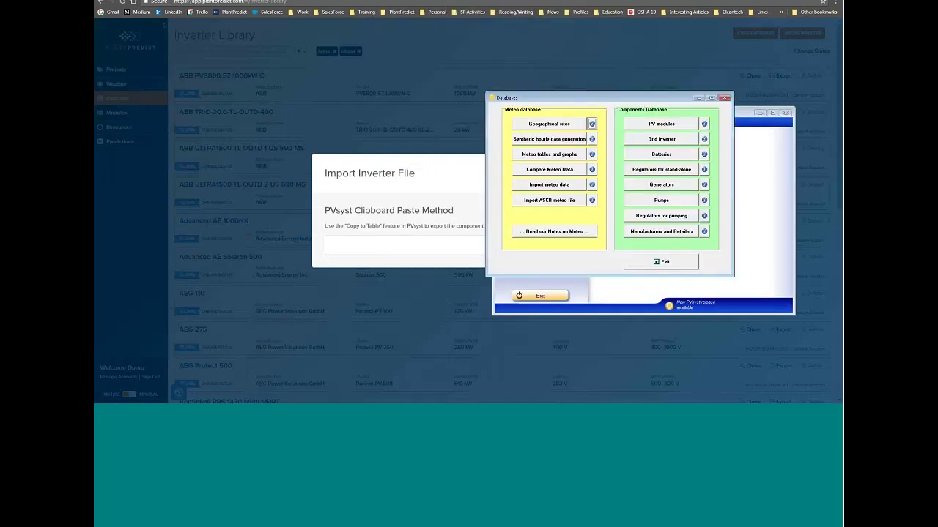
Open the Power Electronics inverter FS3001CU15_630V_20170330 from PVsyst's grid inverter database and copy its data with Copy to table.
click(662, 140)
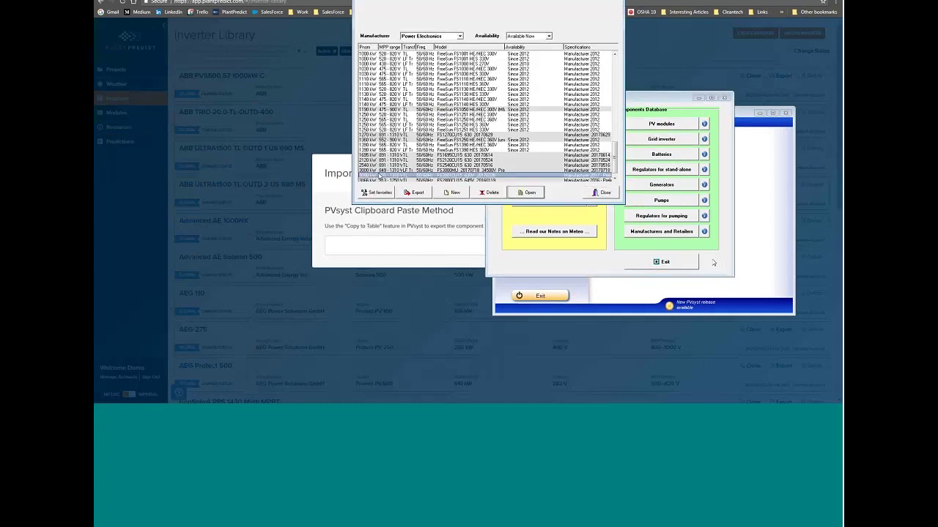
click(601, 191)
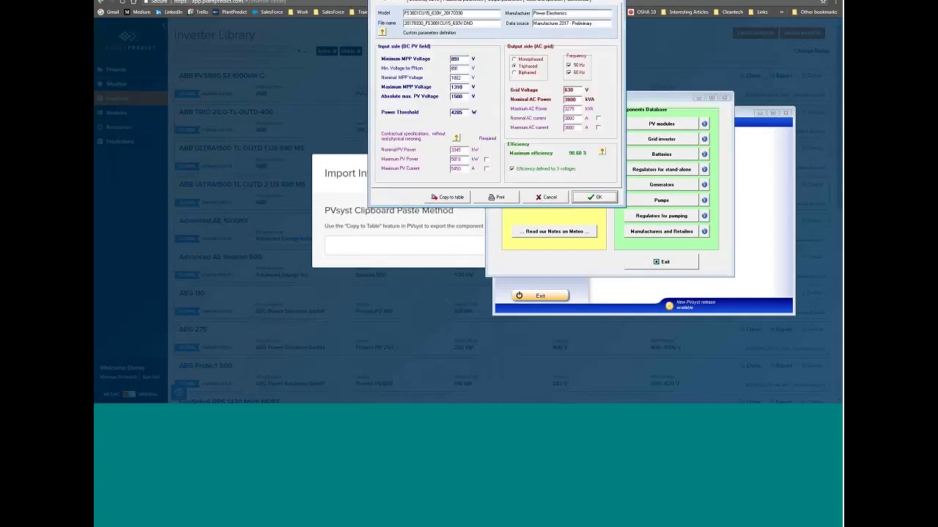
click(460, 199)
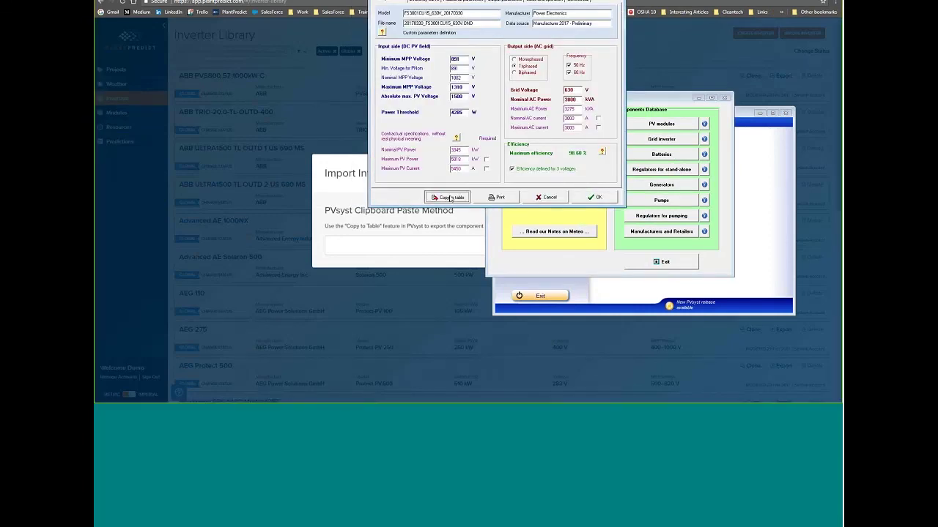
click(537, 240)
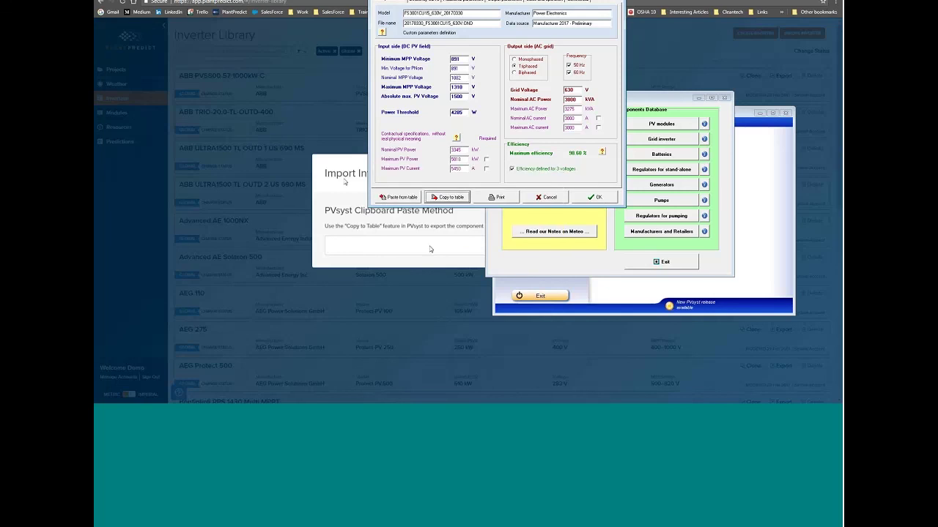
Back in PlantPredict, paste the copied PVsyst component data into the inverter import, save the new import and view the new asset.
click(364, 249)
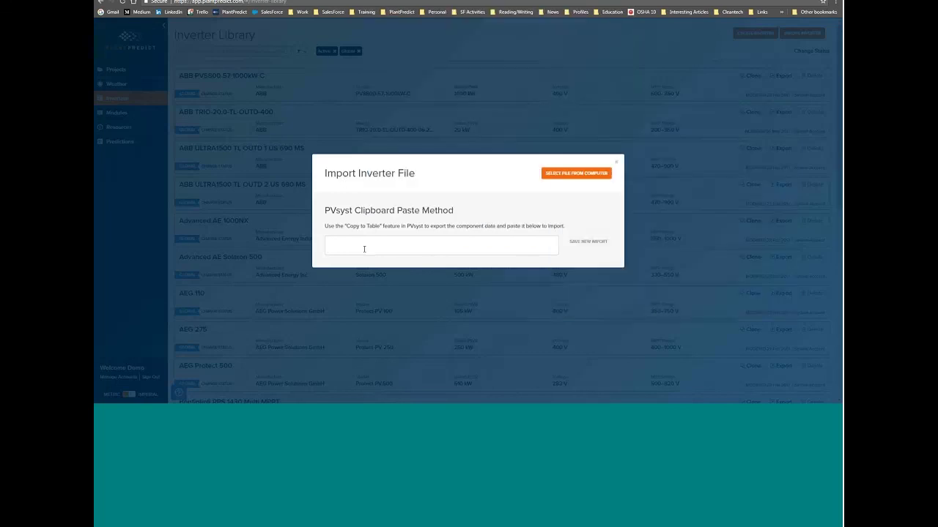
click(361, 244)
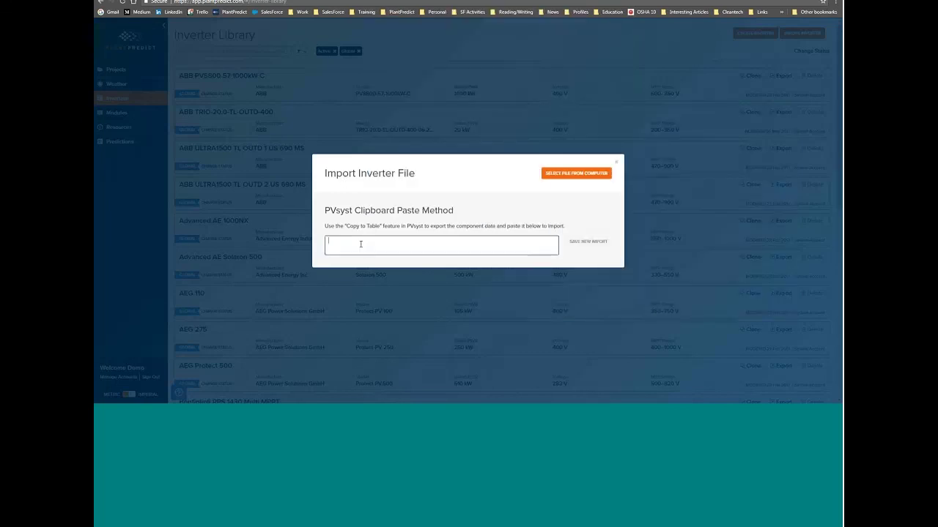
key(ctrl+v)
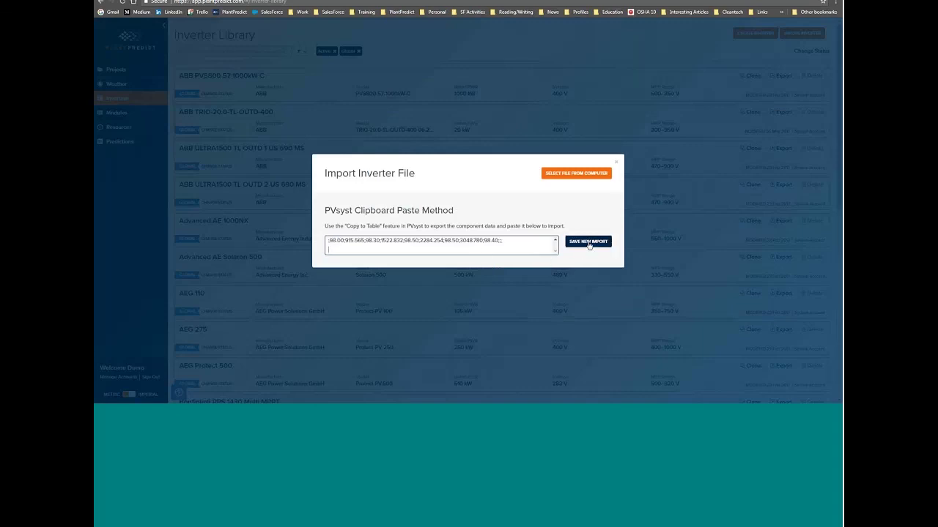
click(588, 241)
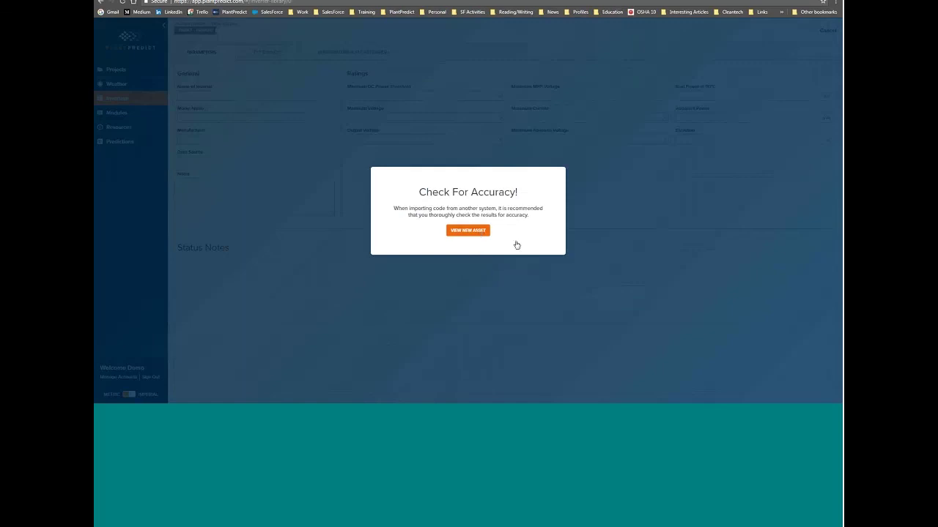
click(473, 230)
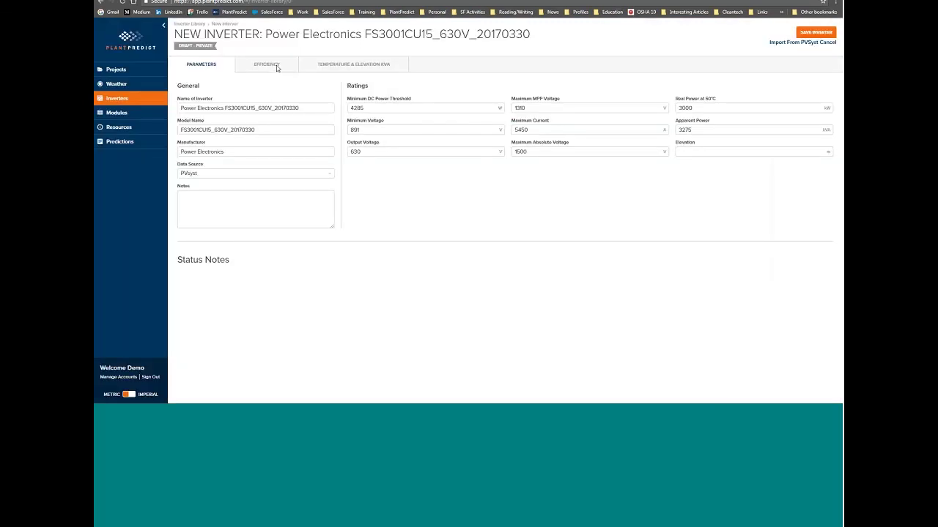
Review the imported inverter's efficiency curves and its temperature and elevation kVA curve, and return to its parameters.
click(277, 68)
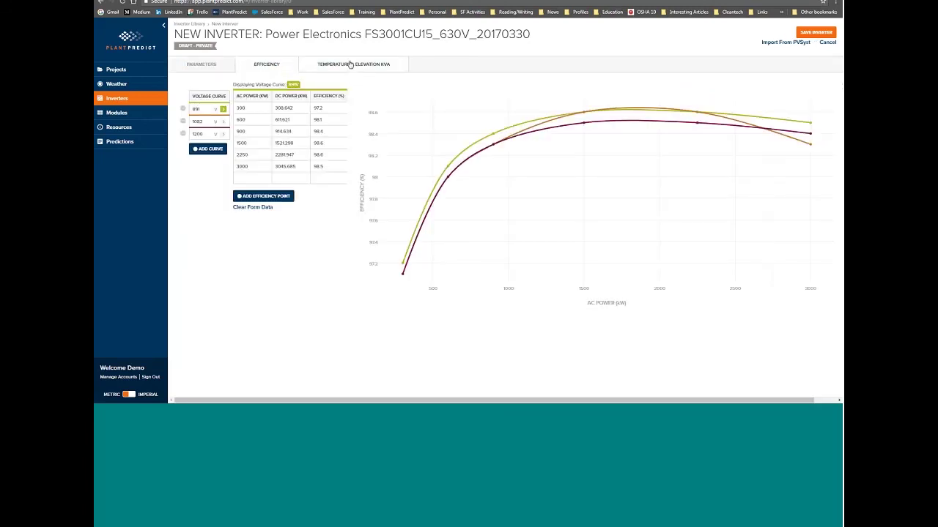
click(351, 65)
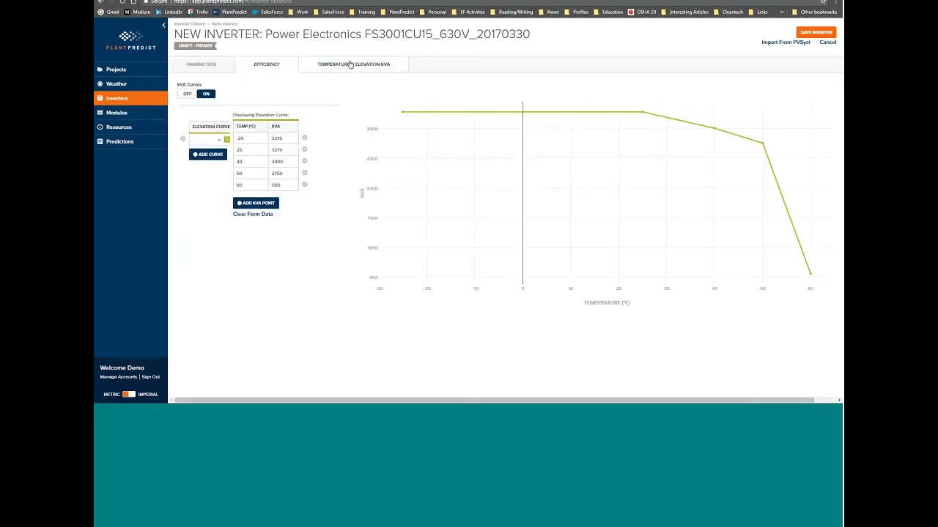
click(224, 67)
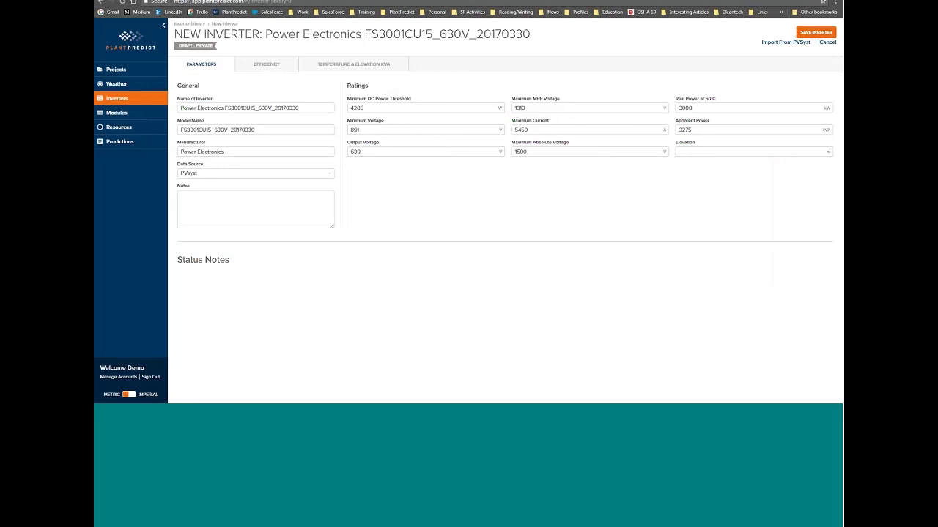
Try to save the imported inverter, and set its elevation rating to 2000 m.
click(816, 34)
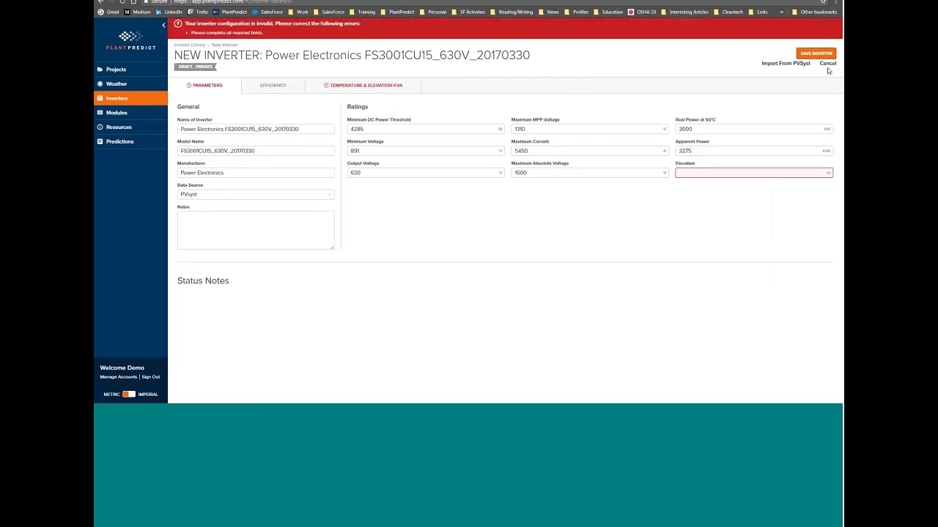
click(742, 174)
text(2000)
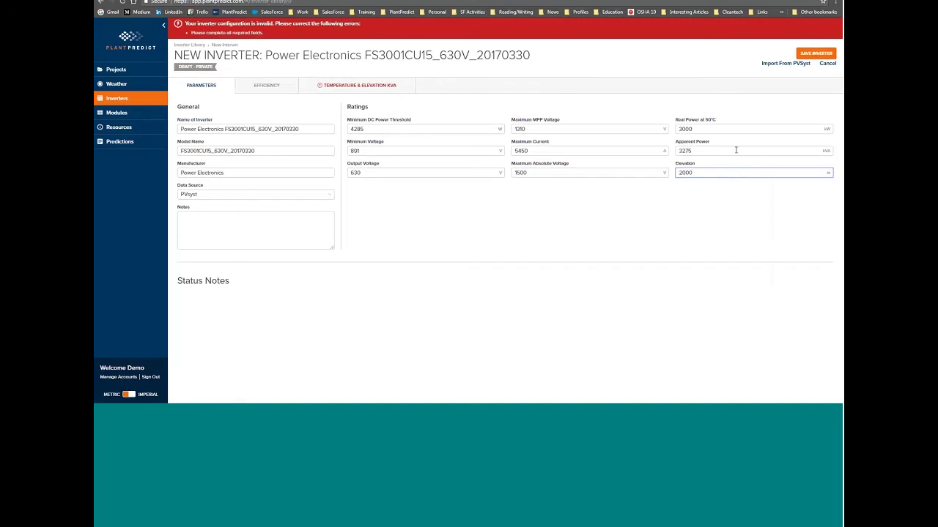
Leave the new Power Electronics inverter form without saving it and open the module library.
click(735, 149)
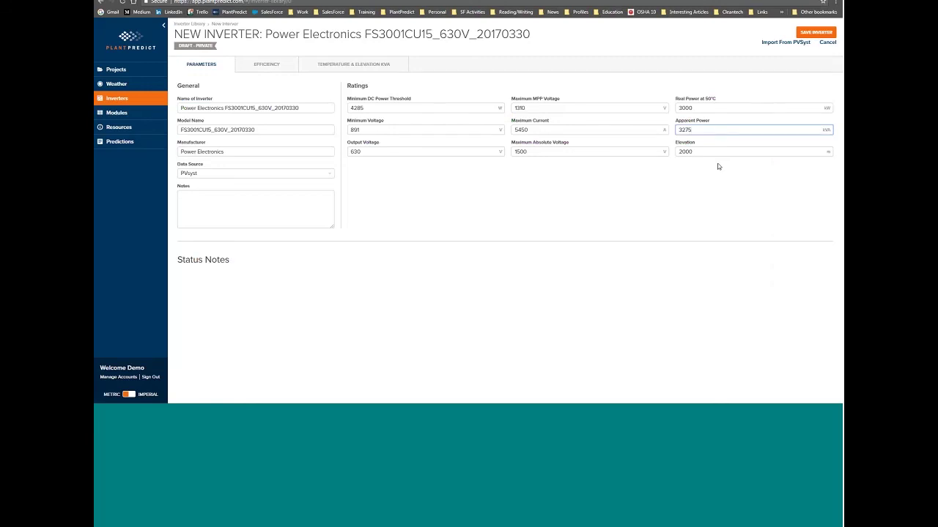
click(827, 43)
click(121, 98)
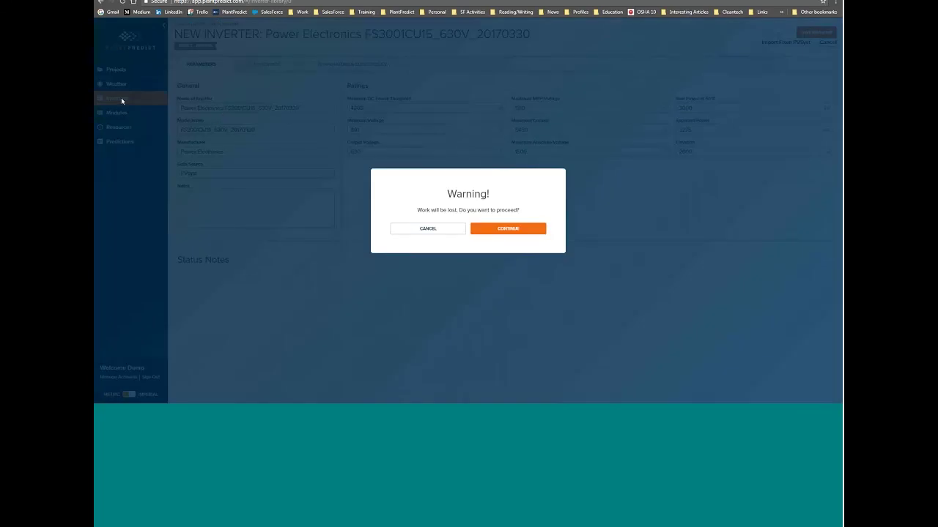
click(443, 233)
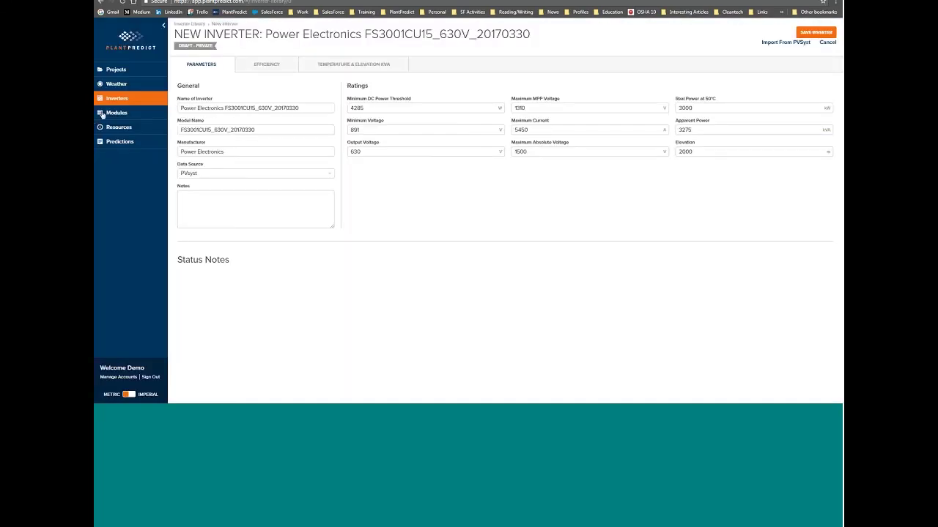
click(111, 113)
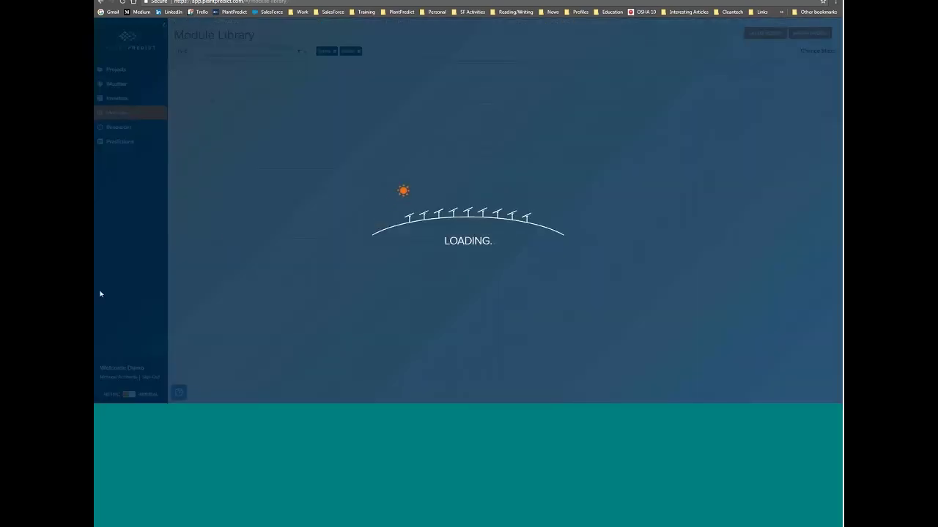
Switch to PVsyst, close its Databases window, and return to PlantPredict.
key(alt+Tab)
click(616, 0)
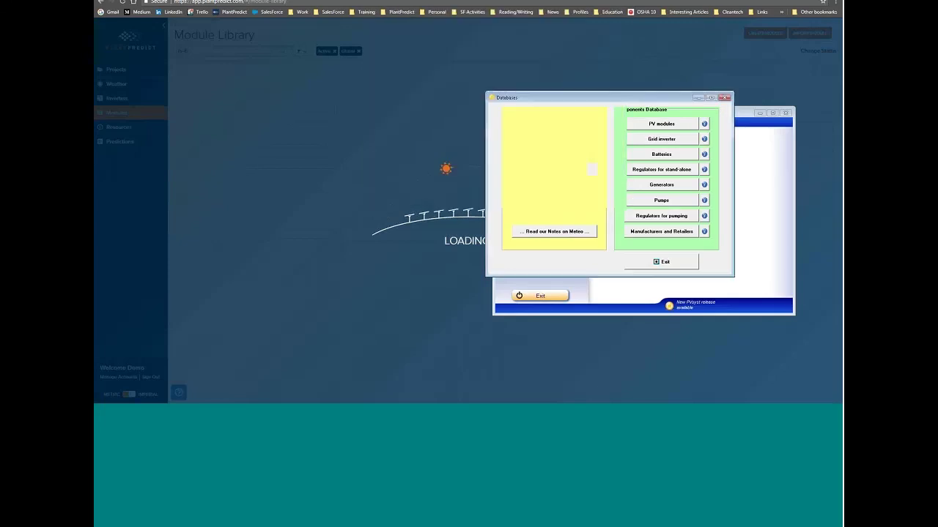
click(617, 0)
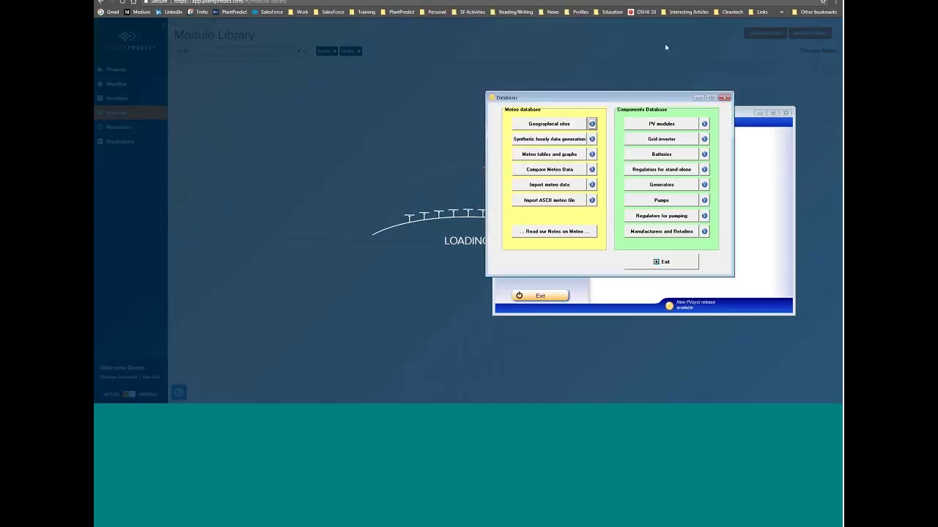
click(723, 97)
key(alt+Tab)
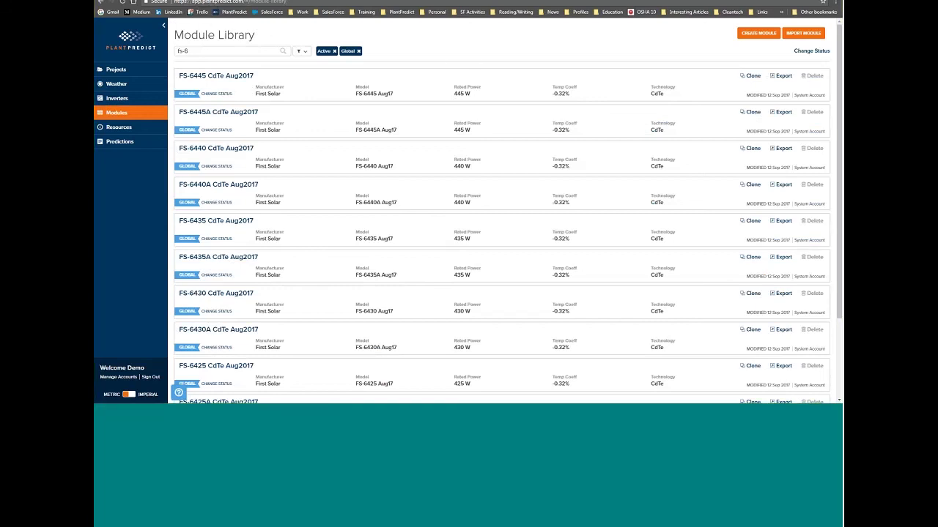
Open the public PlantPredict website's Press & Events page and read the full press release on the sale of 350+ MW of PV projects.
click(199, 1)
text(w)
key(Down)
key(Return)
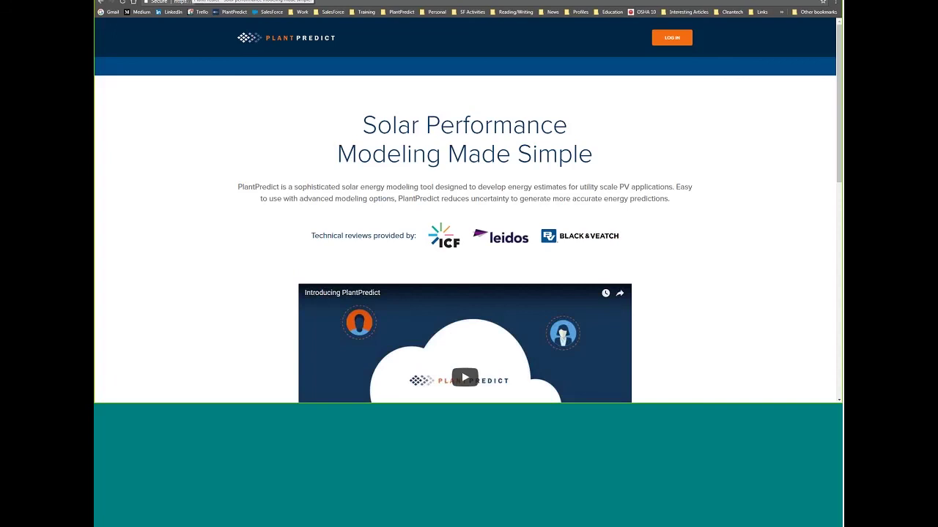
click(446, 69)
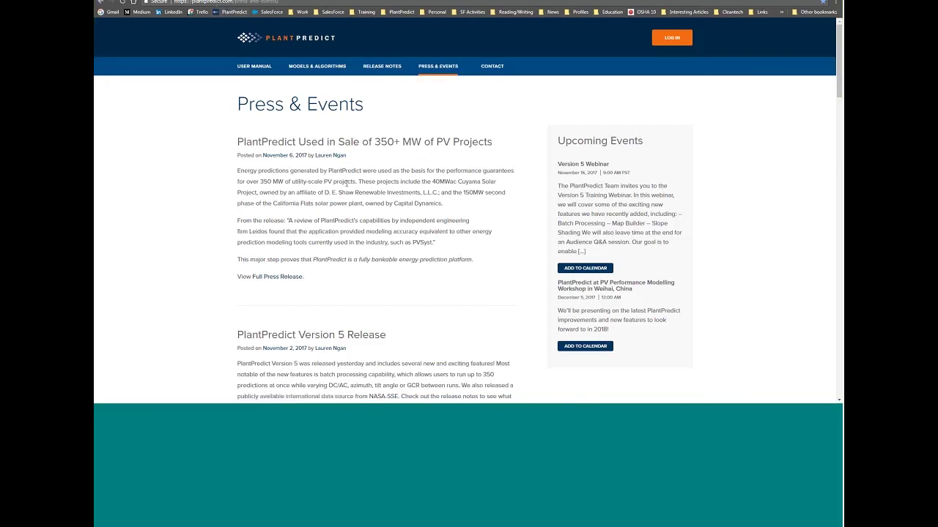
click(290, 279)
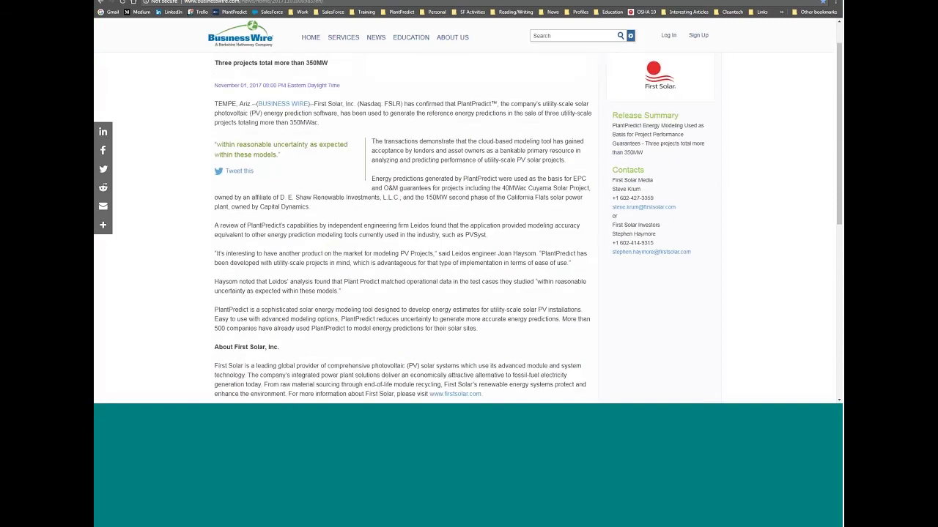
click(100, 3)
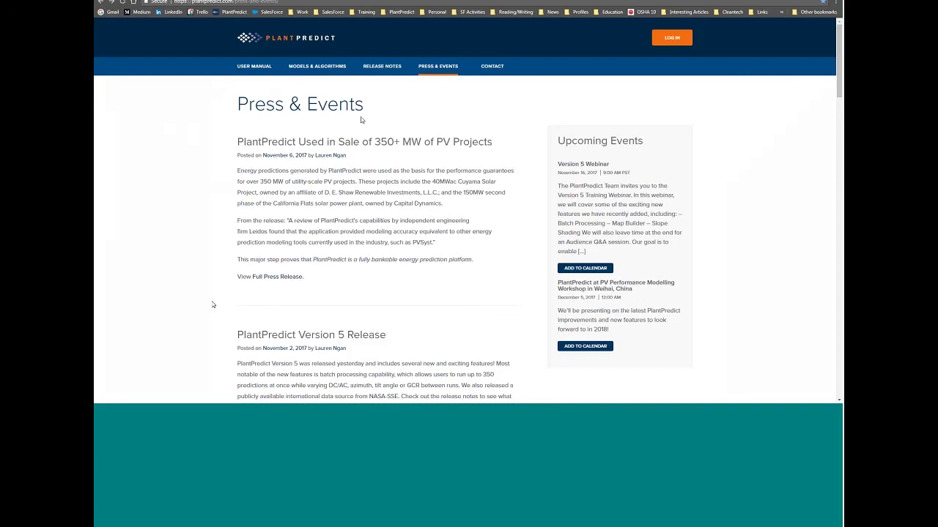
Open the website's release notes and examine the changes listed for releases 5.1.0 and 5.0.0.
click(327, 65)
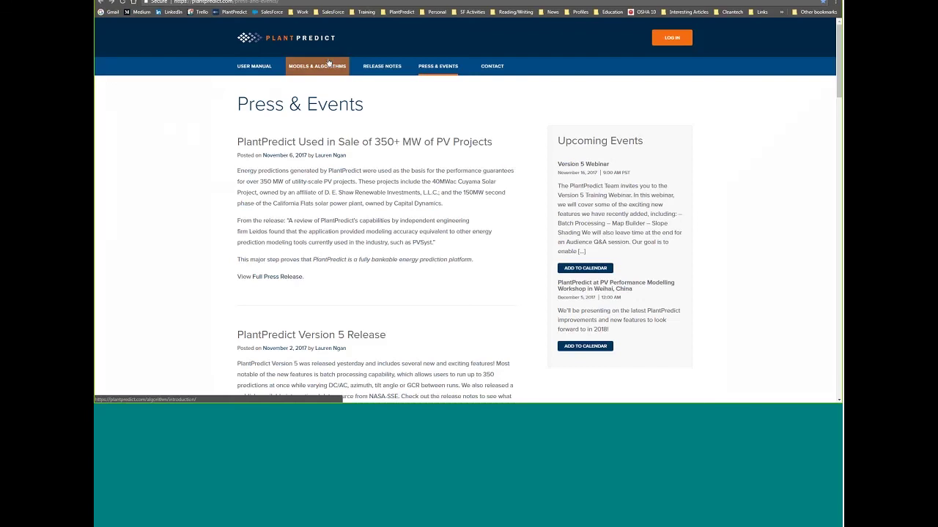
click(381, 73)
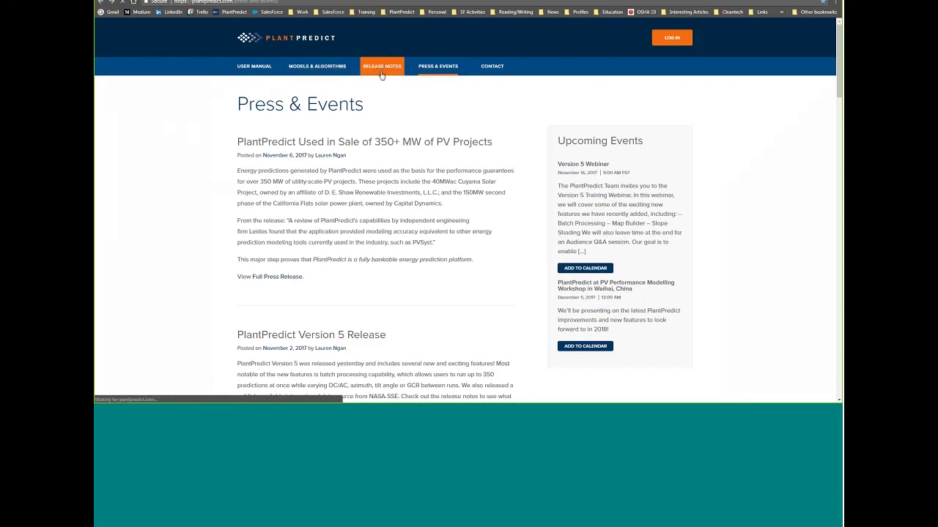
scroll(404, 183, down, 10)
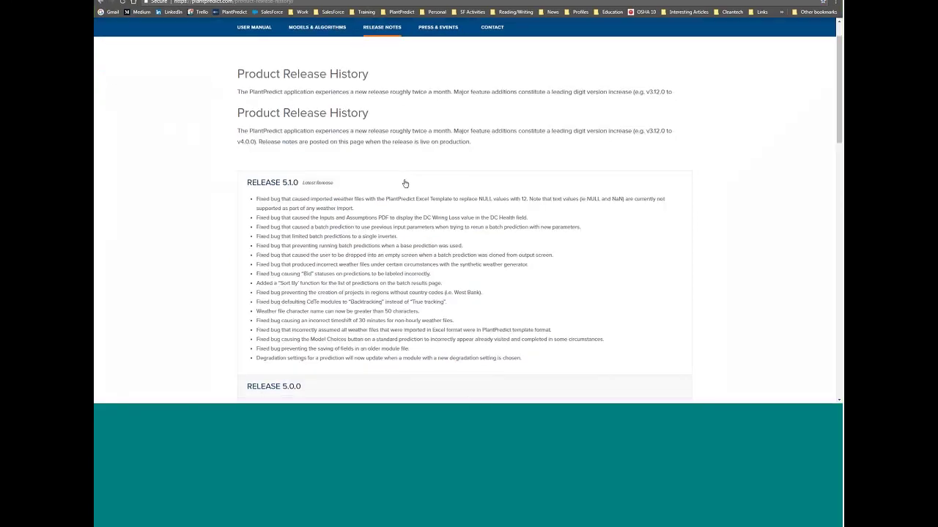
scroll(405, 185, down, 4)
scroll(405, 185, up, 11)
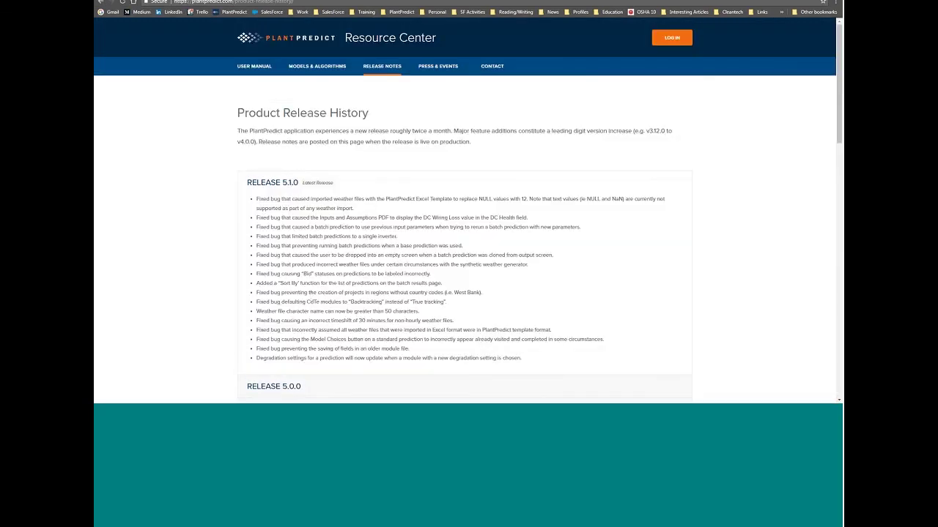
scroll(293, 139, down, 5)
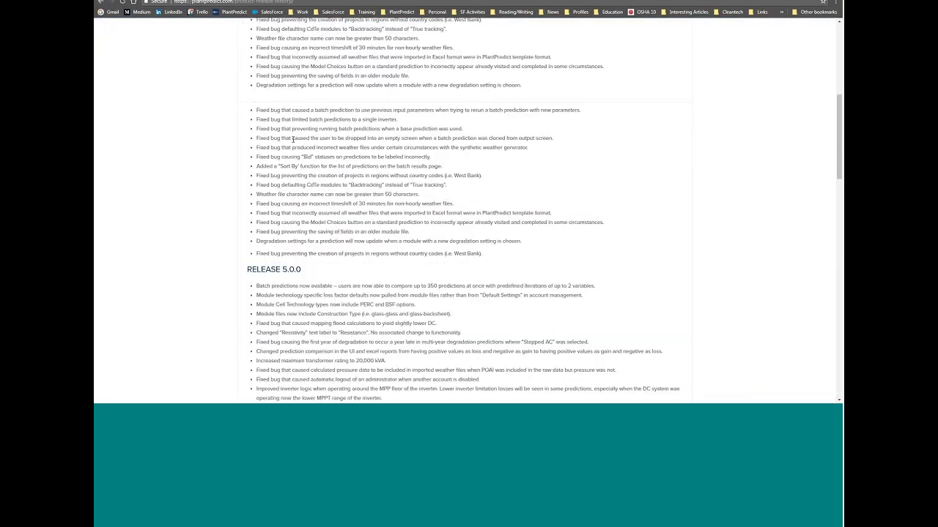
scroll(293, 140, up, 6)
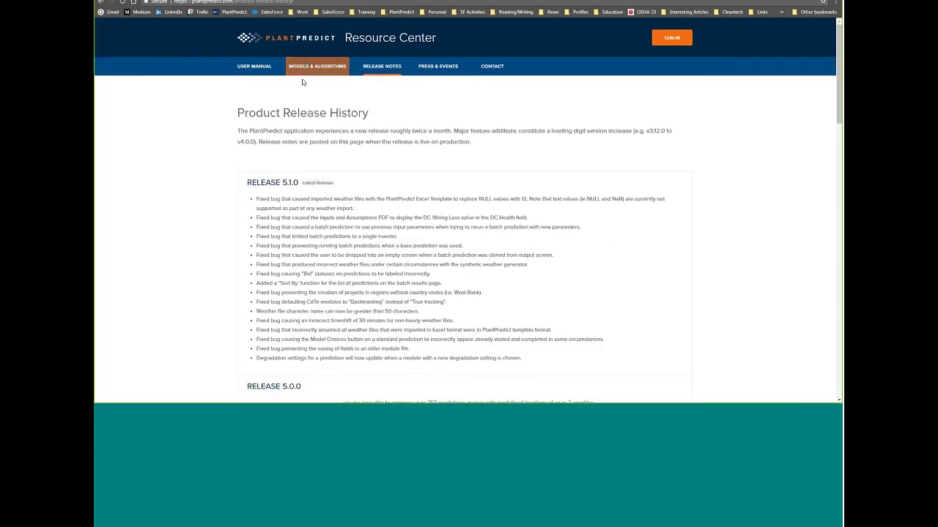
Open the Models & Algorithms documentation and read the Diffuse Irradiance section on the Reindl model.
click(316, 66)
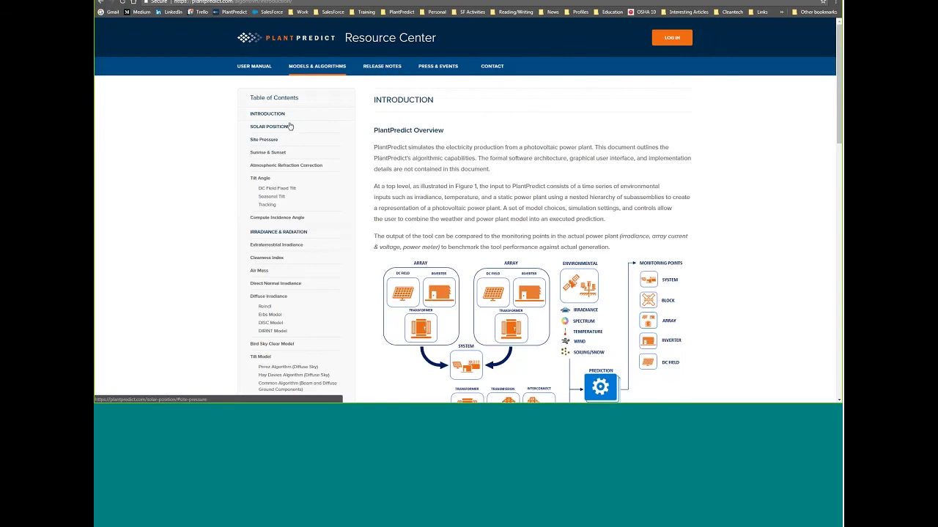
scroll(351, 156, down, 3)
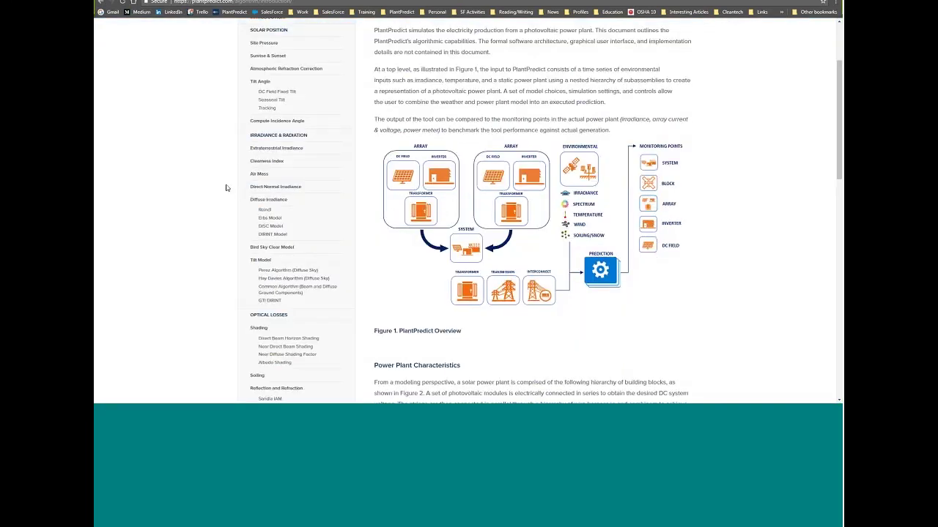
click(268, 173)
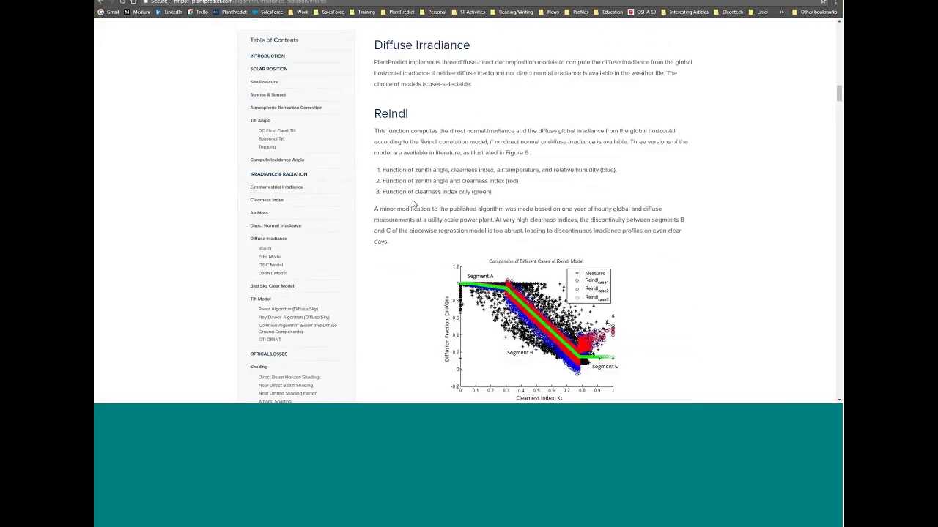
scroll(414, 204, down, 6)
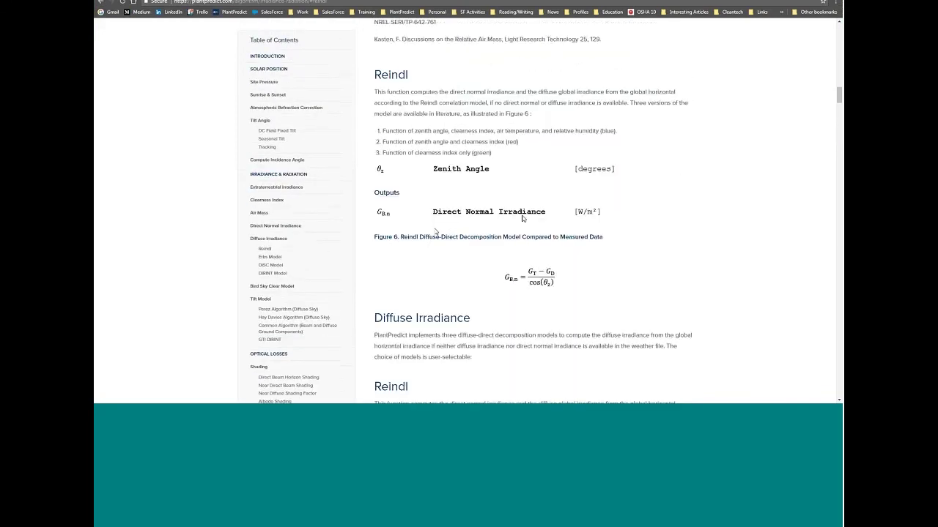
scroll(336, 206, up, 5)
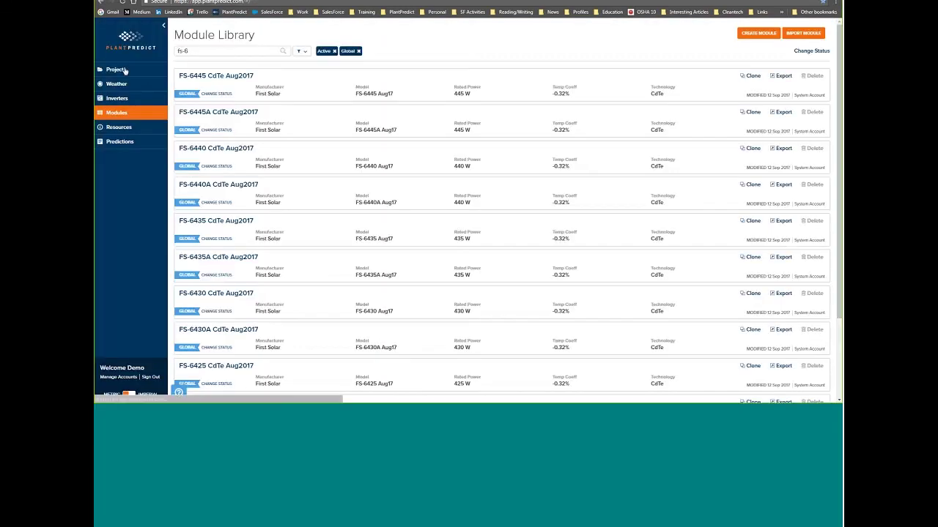
Open Map Prediction 2 in the Version 5 Training - Imperial Valley project and check the available Prediction Logic versions.
click(125, 69)
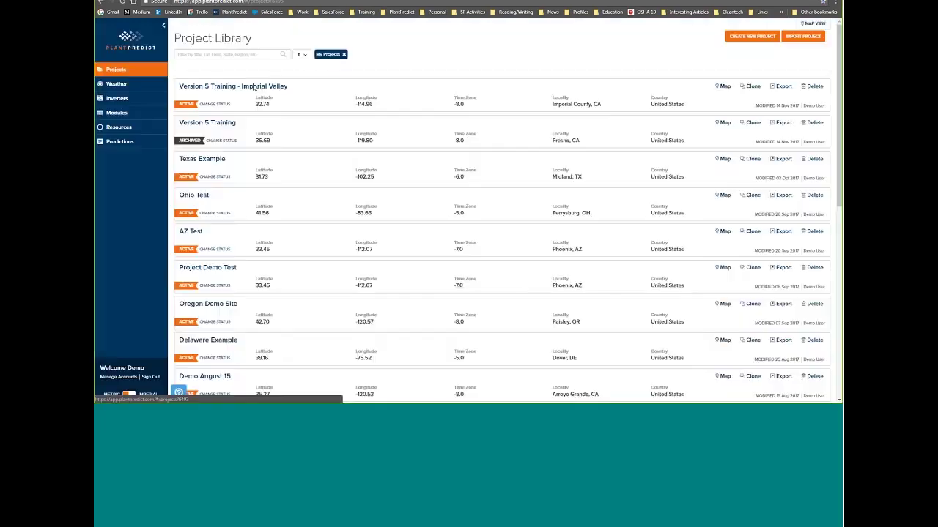
click(254, 87)
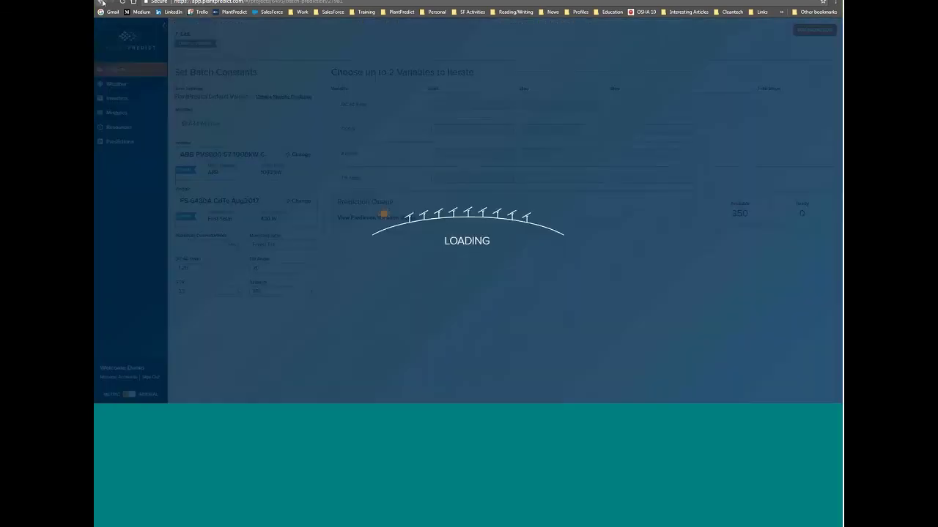
click(101, 2)
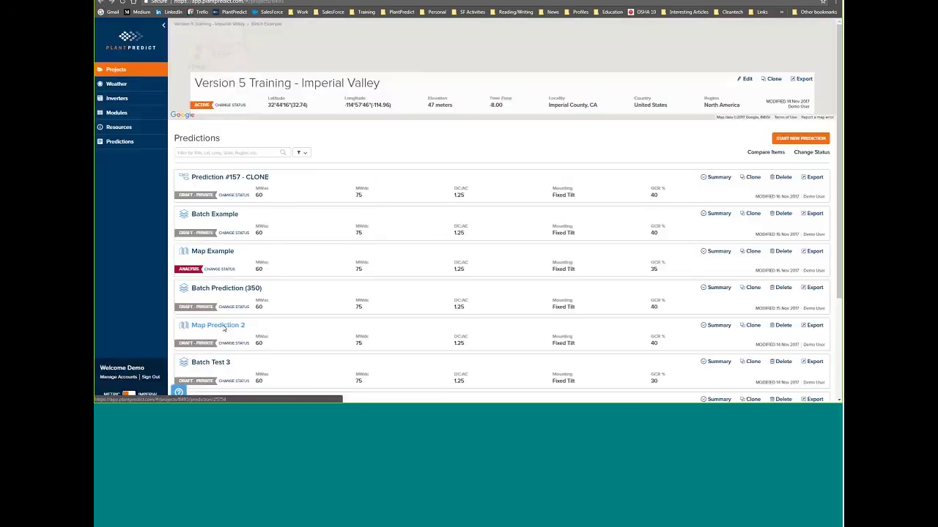
click(220, 327)
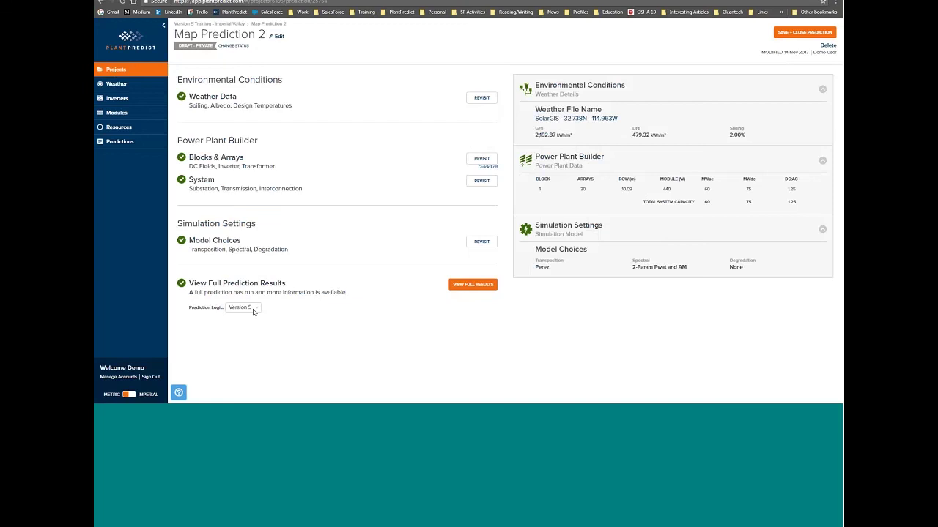
click(253, 310)
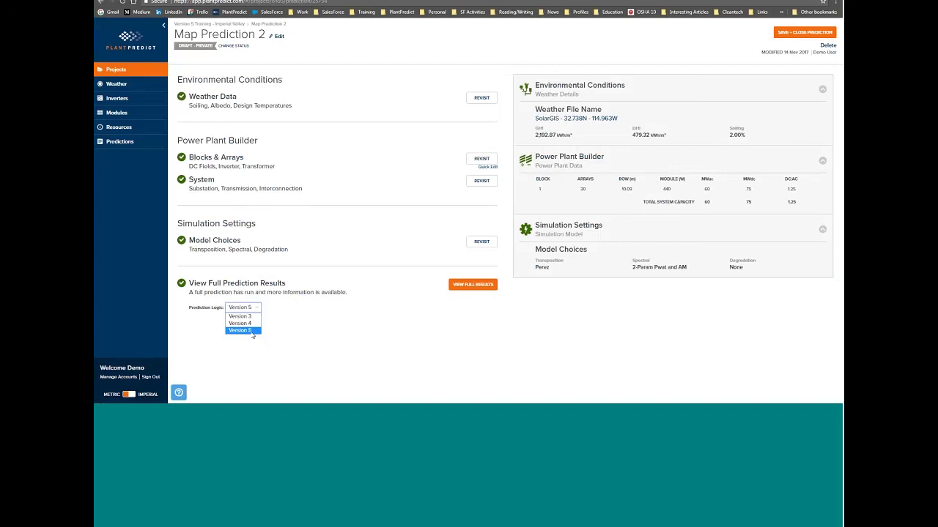
key(Escape)
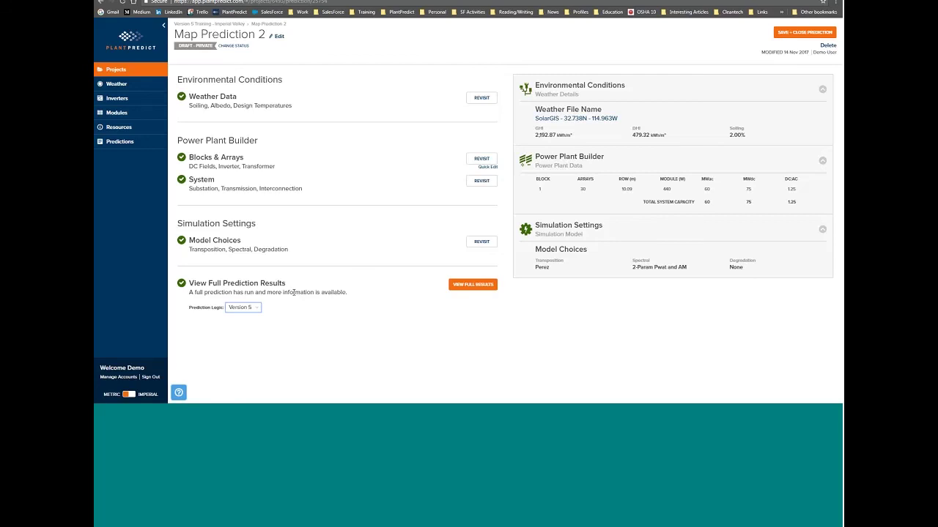
click(294, 292)
Open plantpredict.com in an incognito window and look through the account request form on its Contact page.
key(ctrl+shift+n)
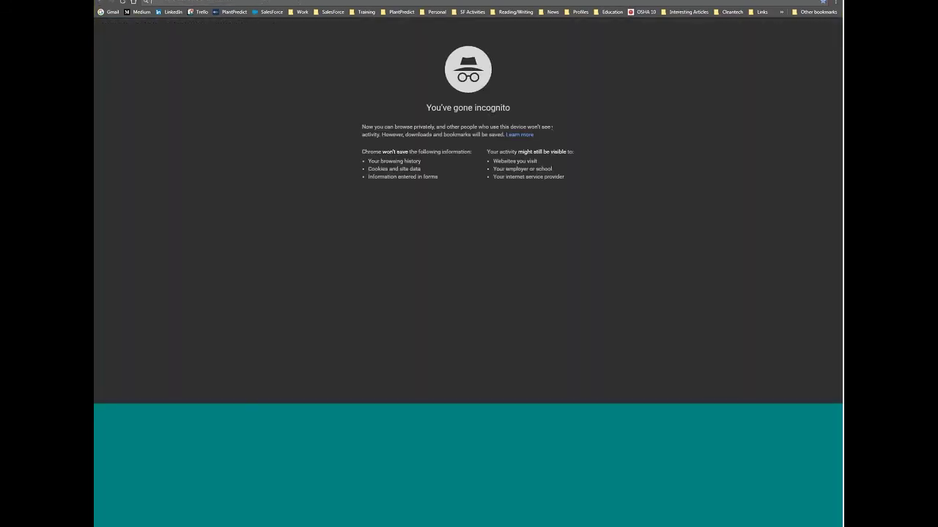
text(plantpredict.com)
key(Return)
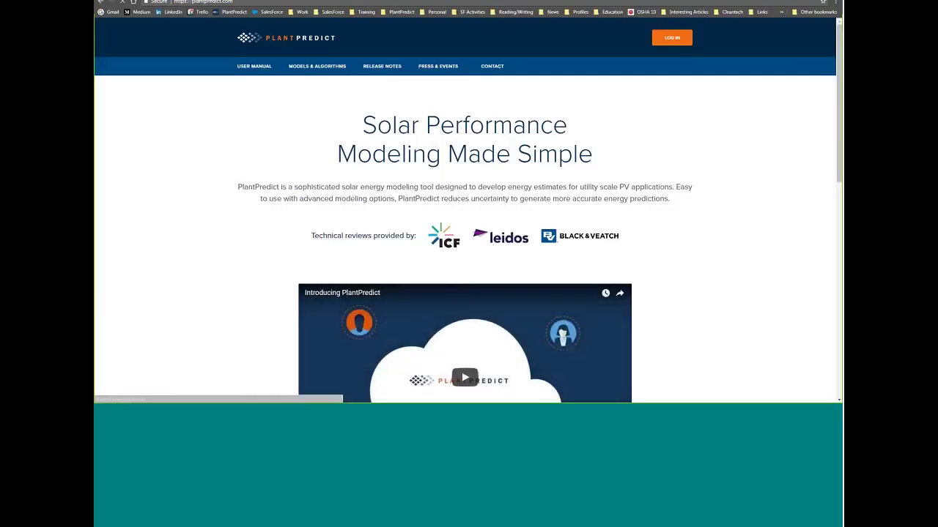
click(501, 66)
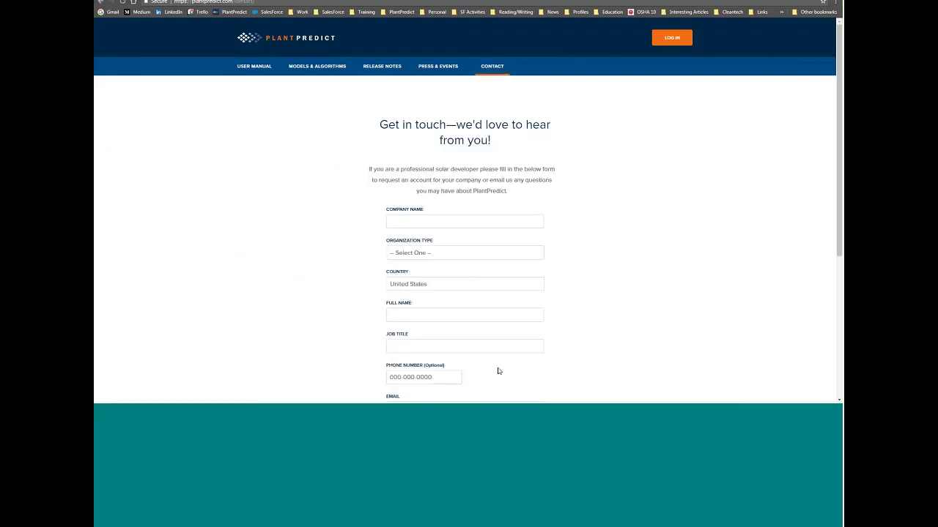
scroll(498, 371, down, 3)
click(515, 259)
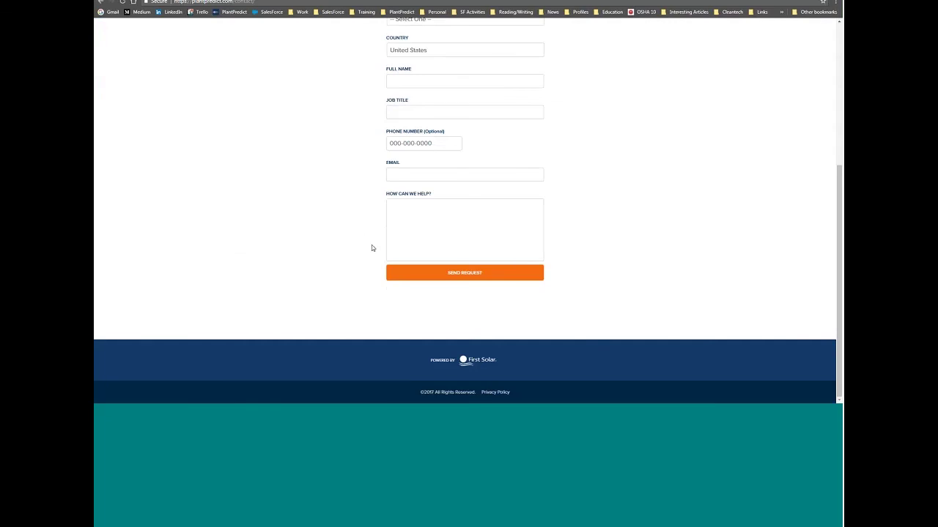
scroll(376, 213, up, 5)
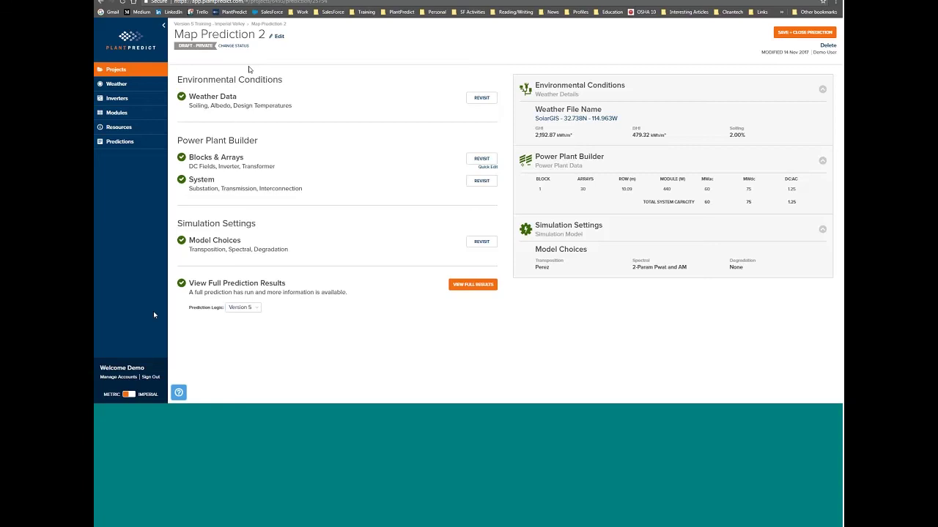
Return to the Imperial Valley project and compare Block Prediction 1, Map Prediction 1 and Map Prediction 2.
click(233, 25)
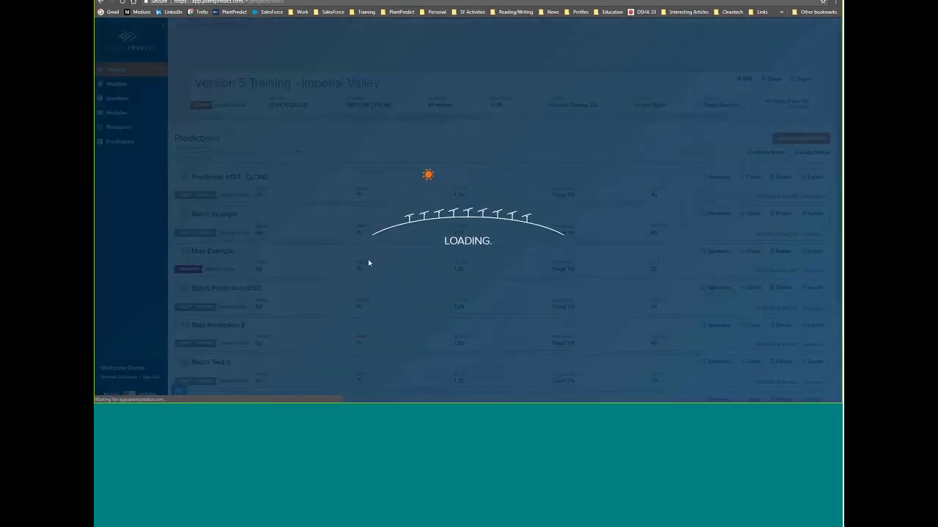
scroll(360, 262, down, 2)
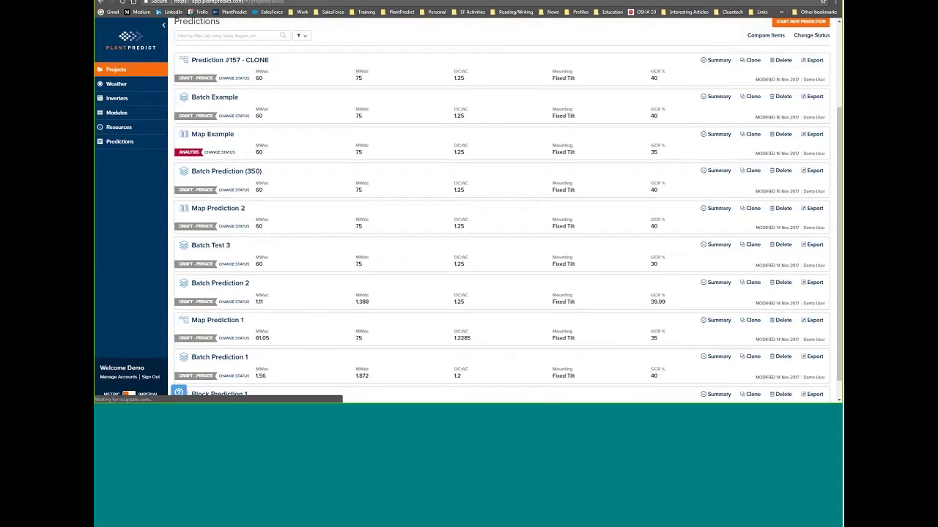
click(770, 40)
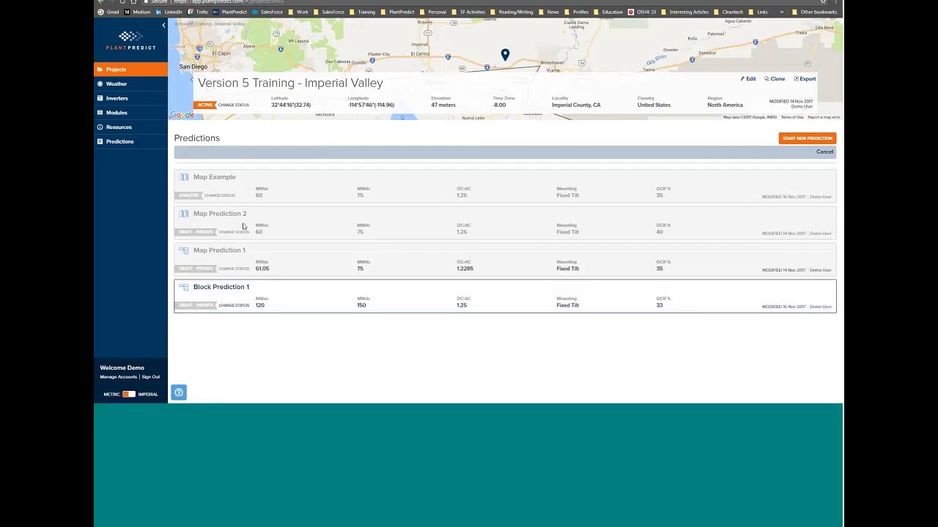
click(254, 239)
click(249, 251)
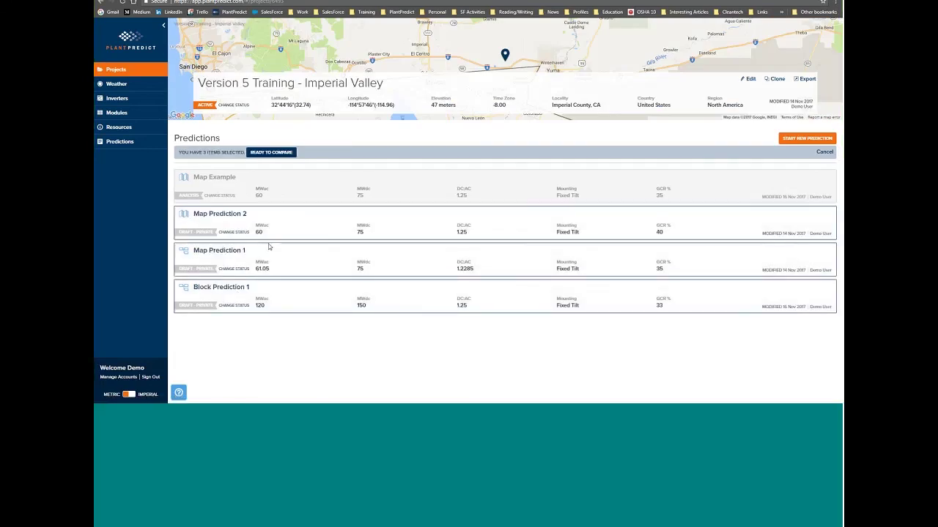
click(273, 153)
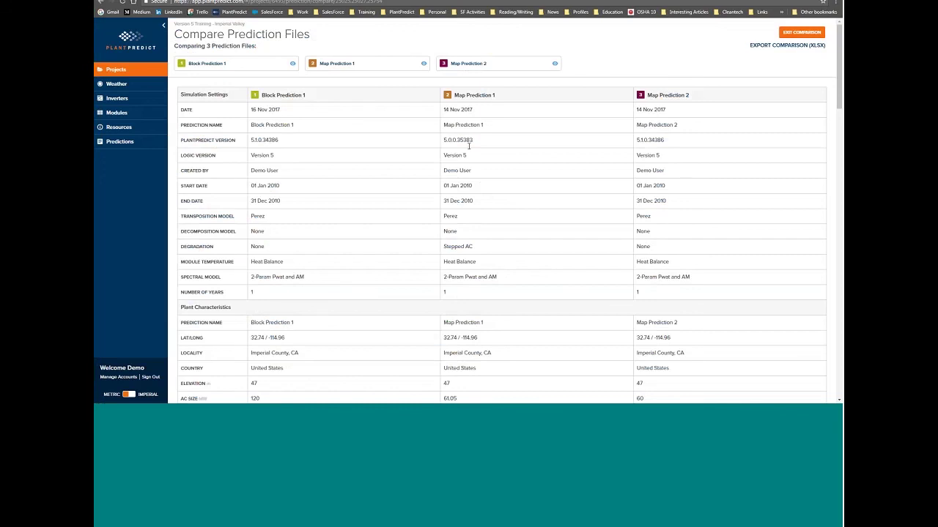
Review the simulation settings and plant characteristics, then export the comparison as the Excel worksheet Version 5 Training - Imperial Valley.
scroll(468, 145, down, 3)
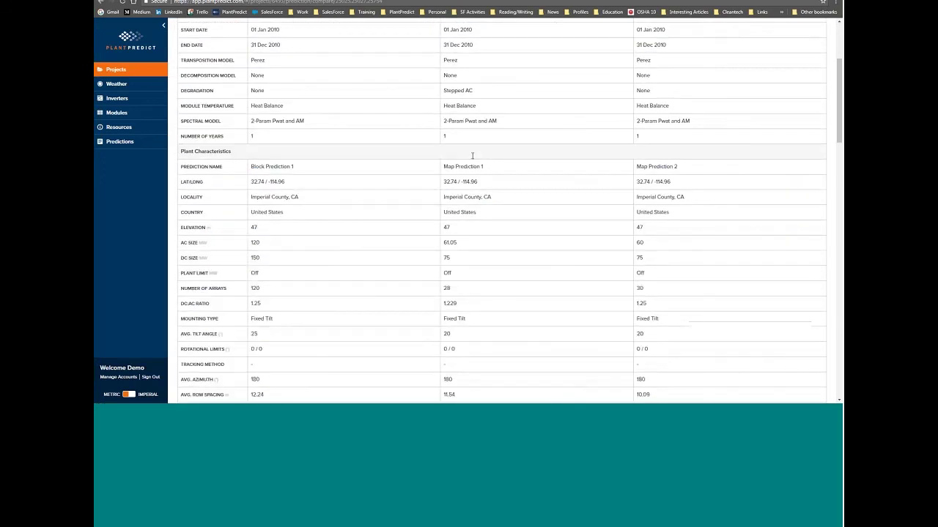
scroll(472, 155, down, 2)
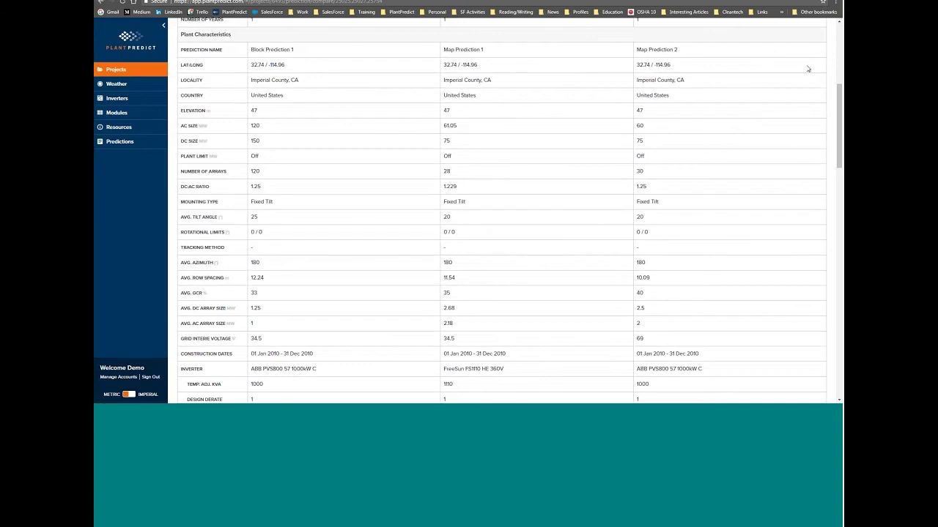
scroll(808, 68, up, 1)
scroll(808, 69, up, 6)
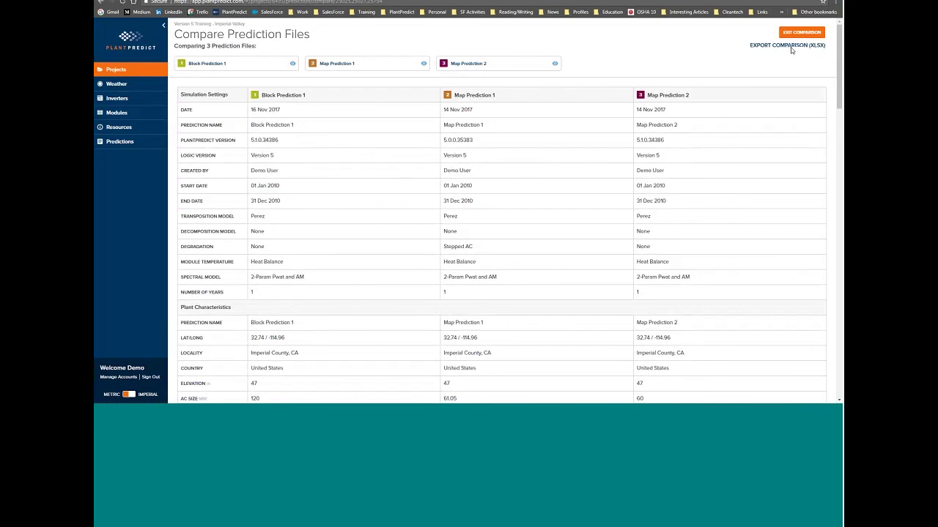
click(791, 46)
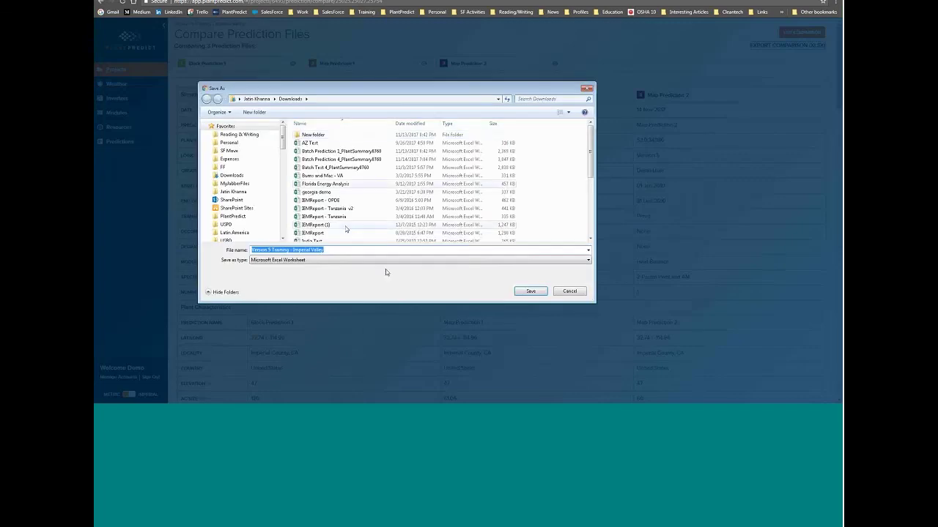
key(Return)
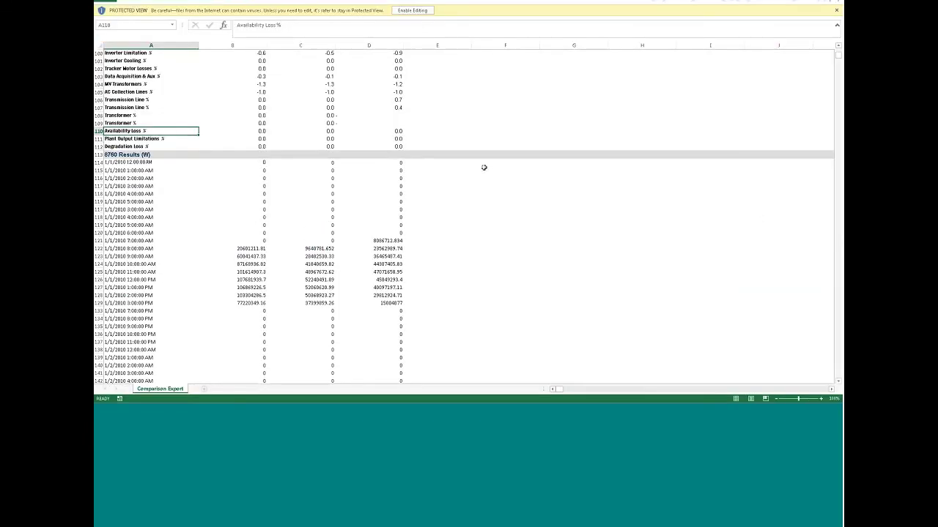
Examine the exported comparison workbook's settings, plant, environmental, loss and 8760 result sections for the three predictions, and close it.
scroll(271, 118, up, 1)
scroll(271, 117, up, 20)
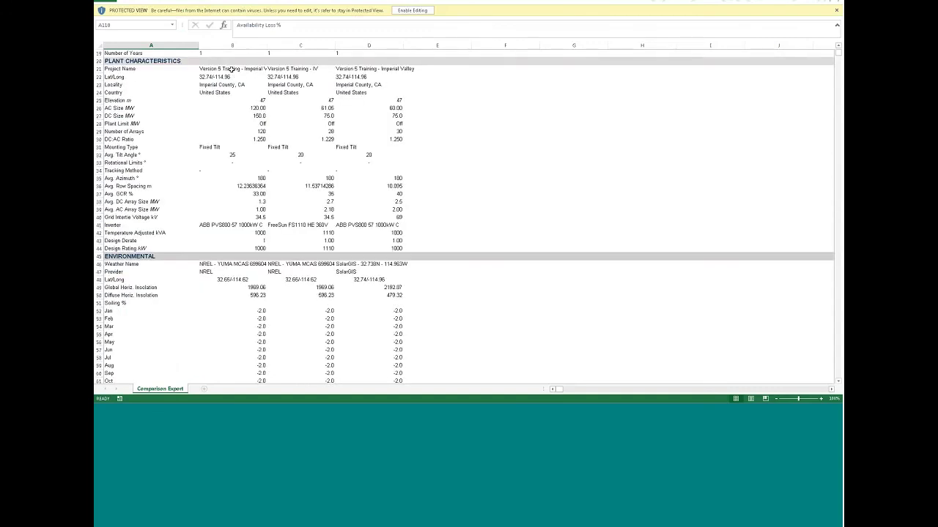
drag(210, 95, 537, 98)
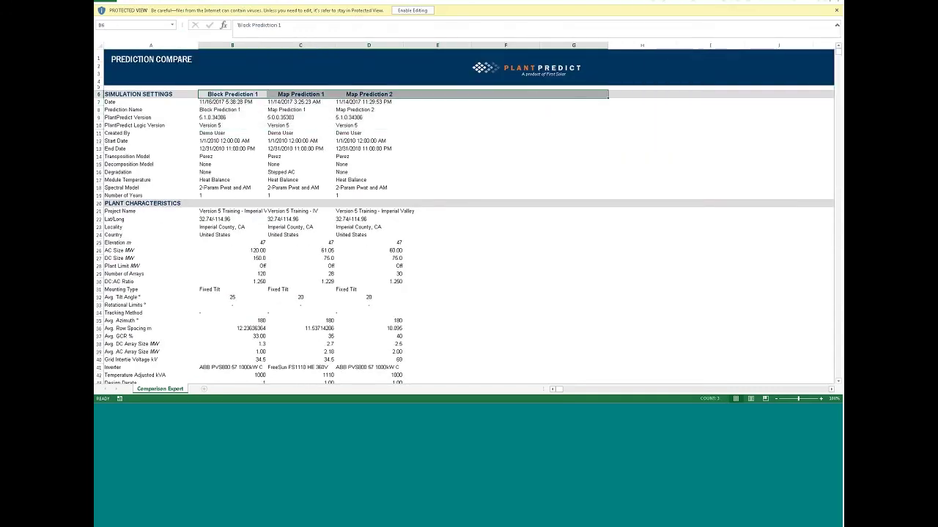
scroll(261, 124, down, 8)
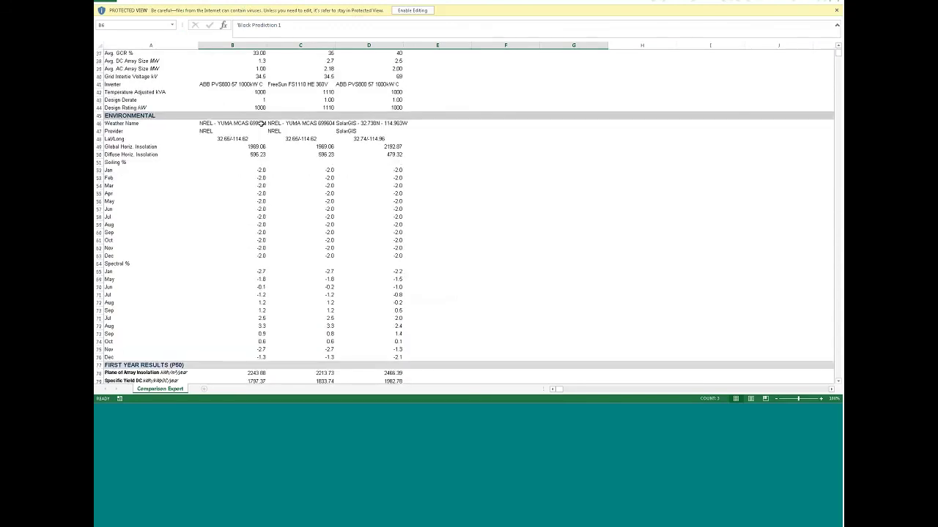
scroll(261, 124, down, 20)
scroll(261, 125, up, 20)
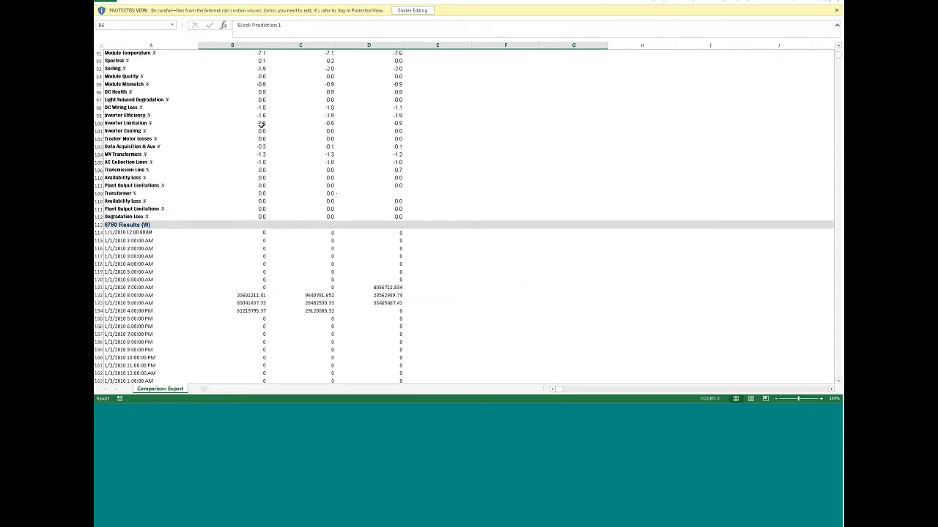
scroll(261, 125, up, 12)
click(262, 125)
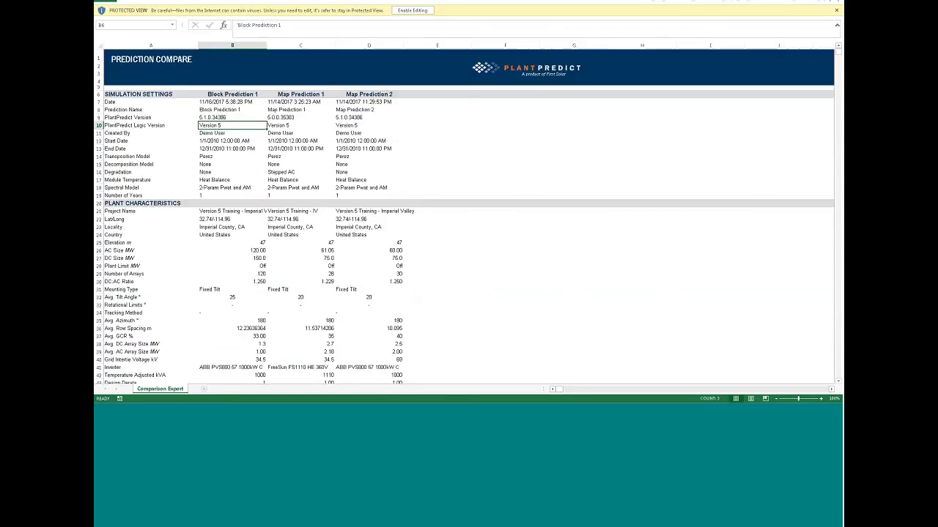
click(838, 2)
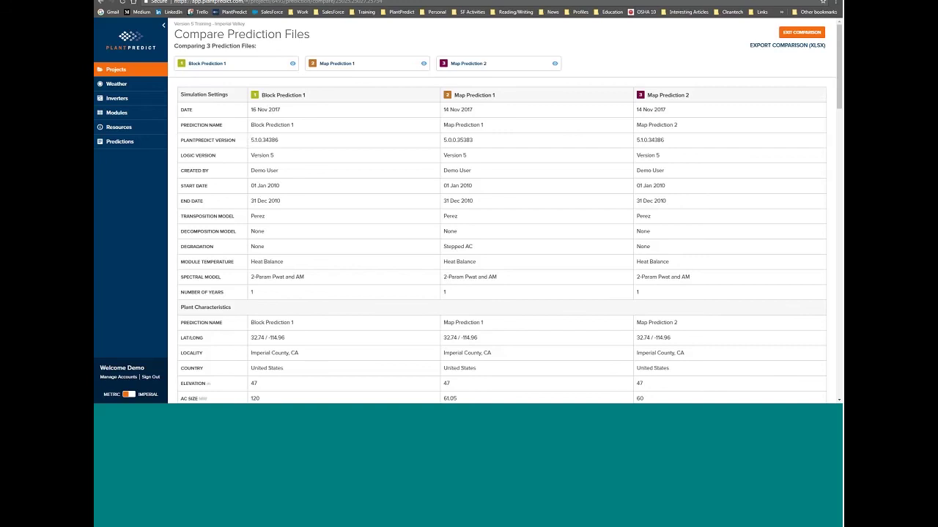
Change the status of Map Prediction 2 in the Imperial Valley project to Draft-Shared.
click(211, 28)
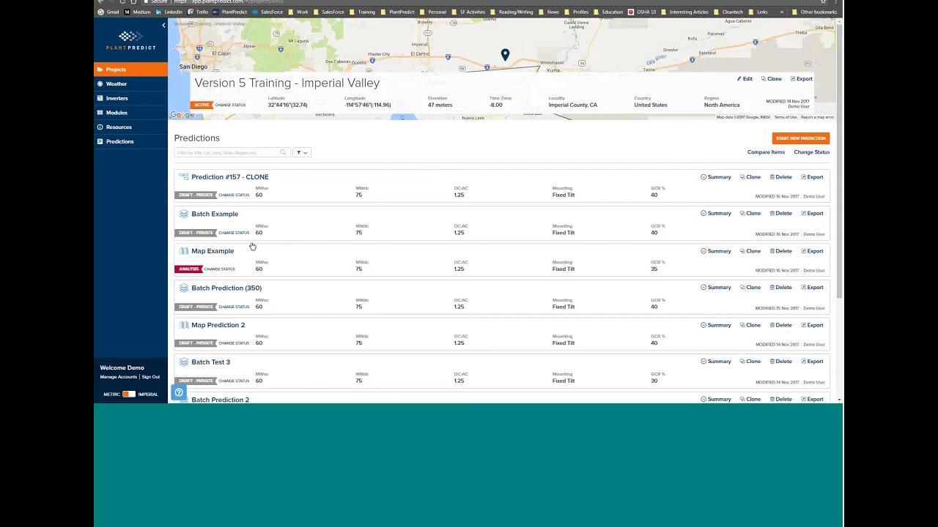
click(241, 345)
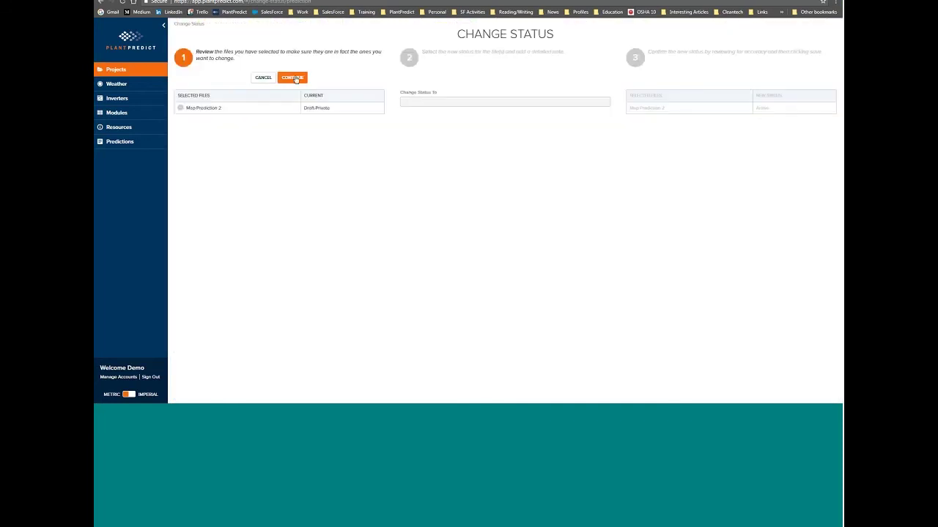
click(293, 77)
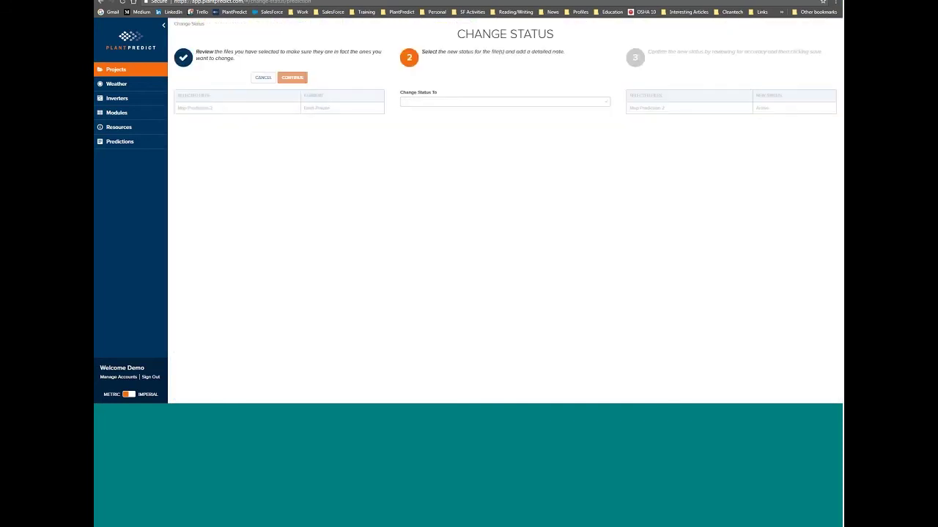
click(419, 104)
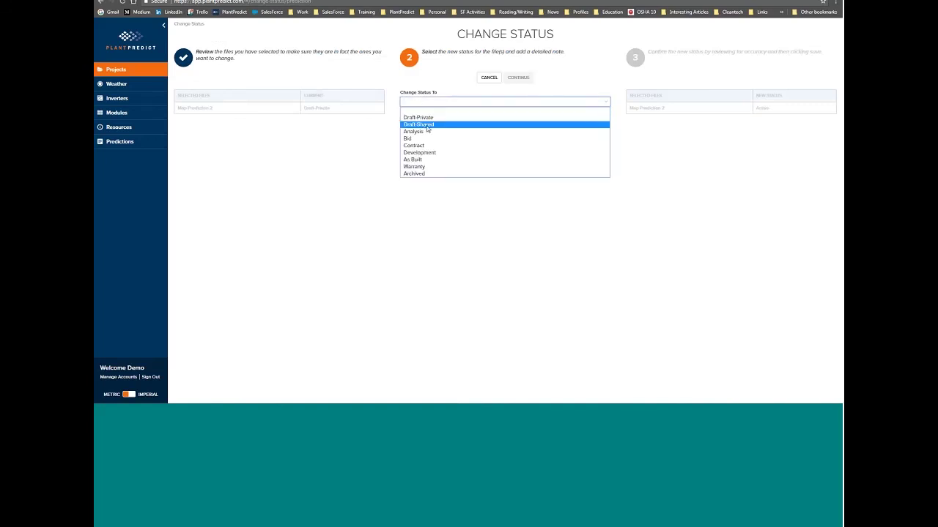
click(427, 126)
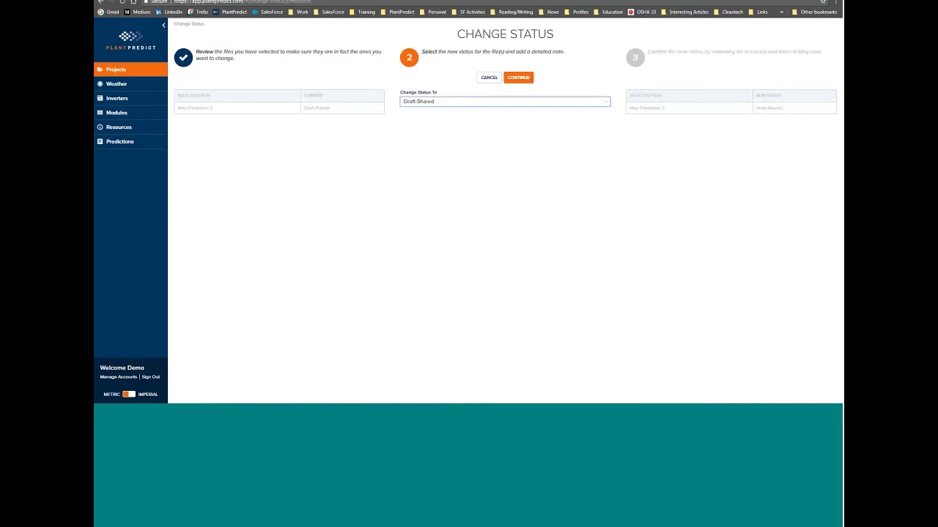
click(518, 77)
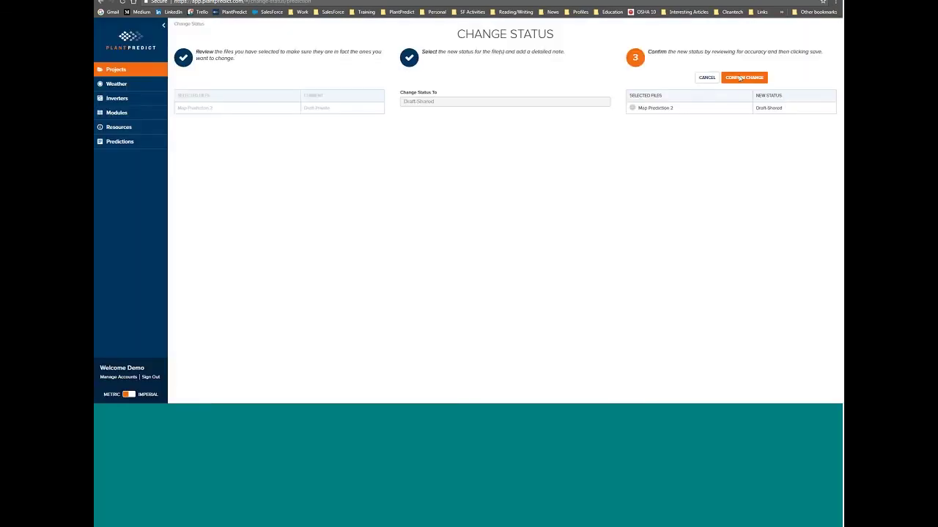
click(737, 78)
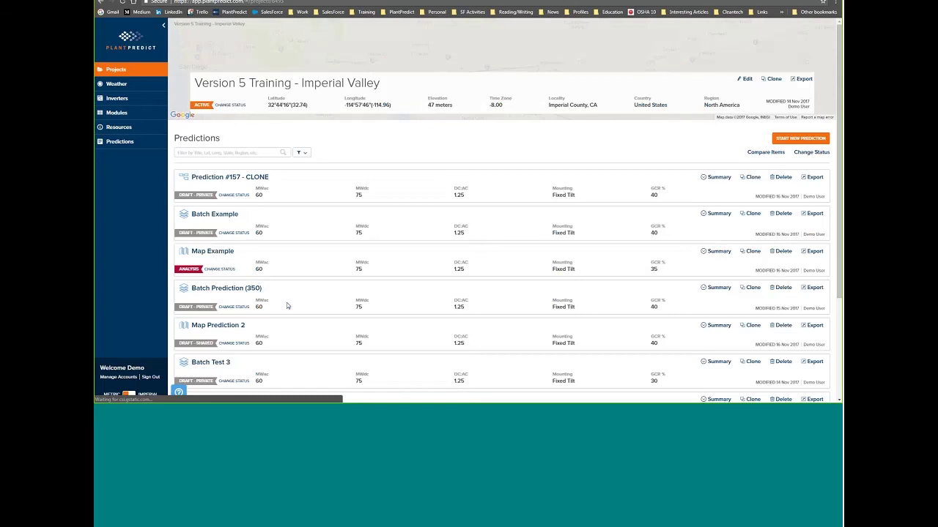
Clone the Map Example prediction and open the clone's name for editing.
scroll(331, 299, down, 3)
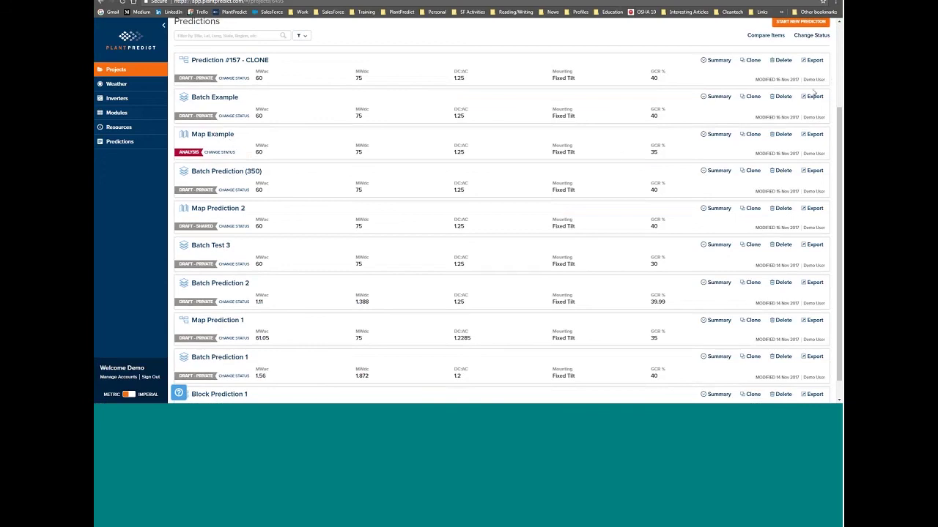
click(751, 137)
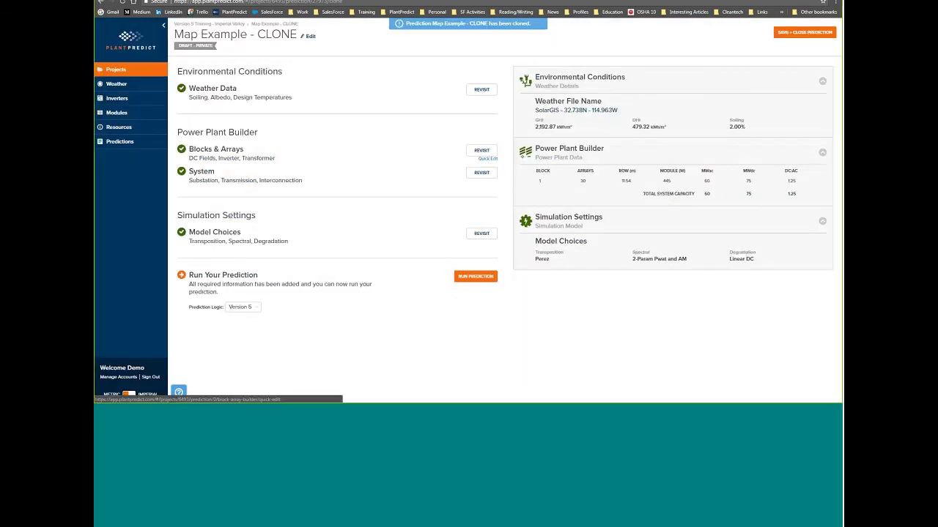
click(309, 37)
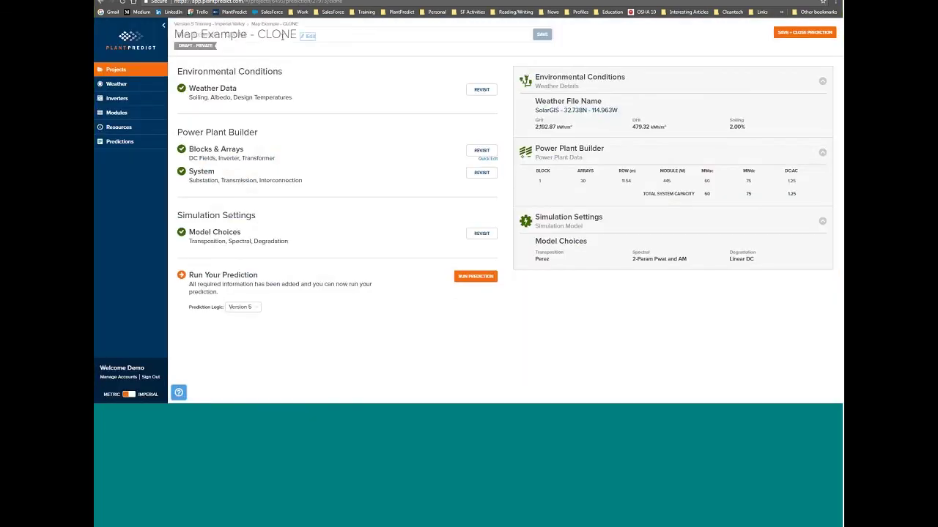
double_click(246, 34)
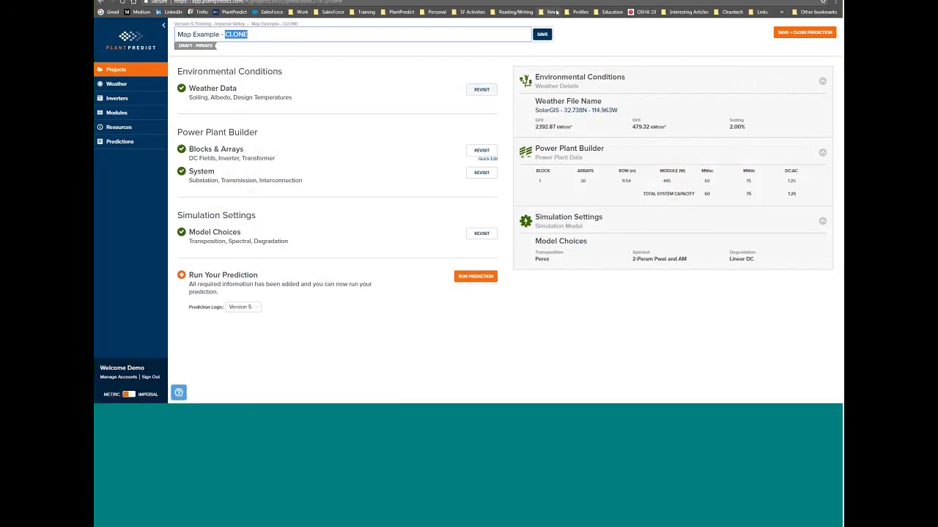
click(632, 12)
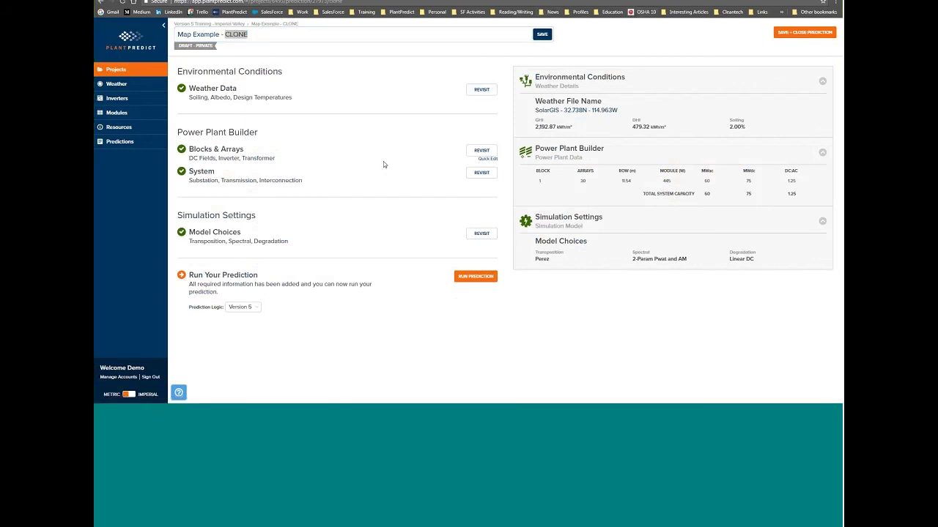
Look through the PlantPredict Terms of Use PDF in the Resource Center and return to the Project Library.
click(113, 129)
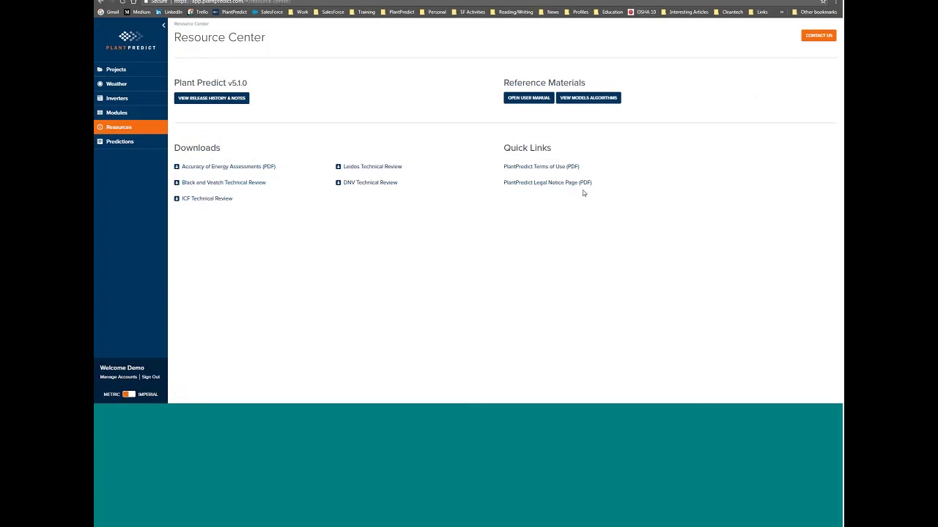
click(576, 166)
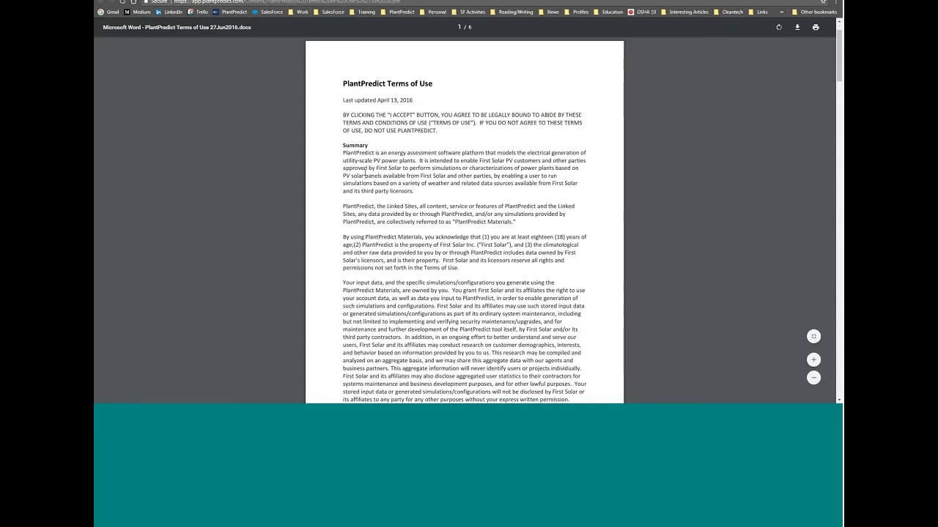
scroll(365, 168, down, 4)
scroll(365, 162, down, 15)
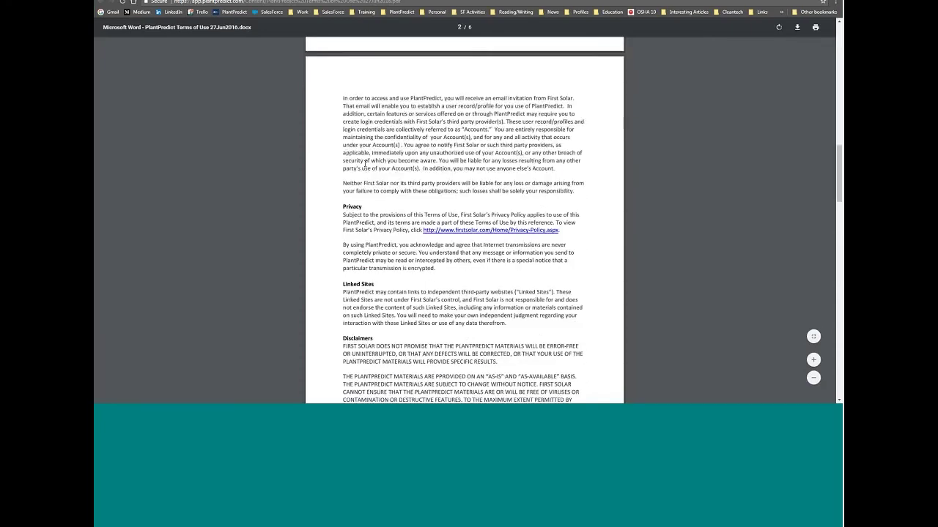
scroll(357, 176, down, 8)
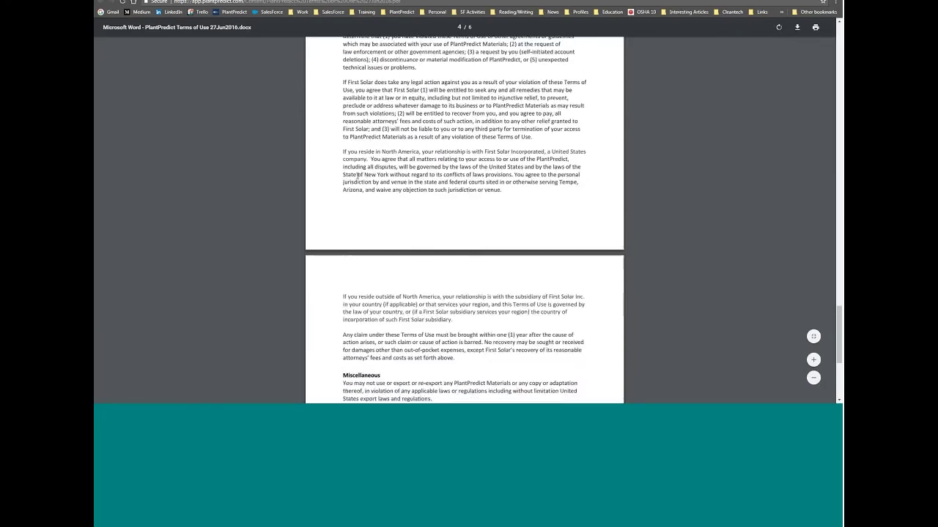
scroll(357, 174, up, 20)
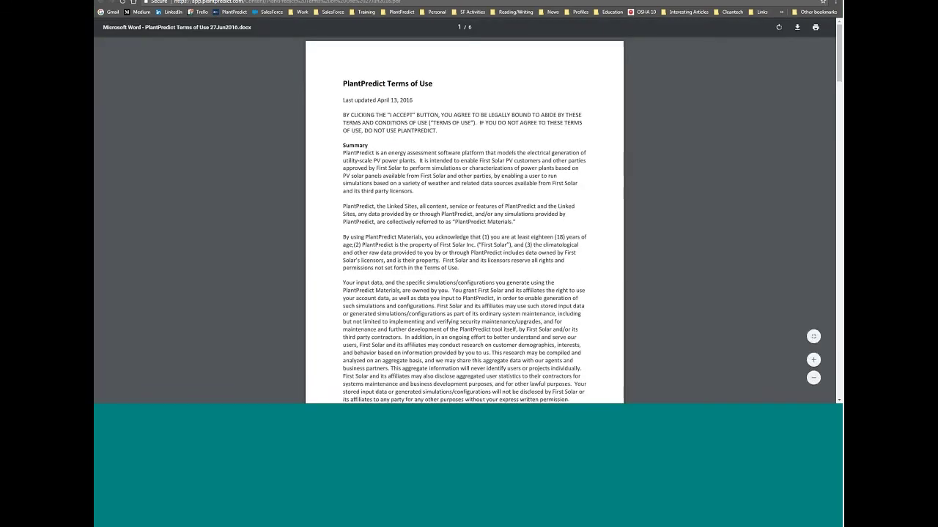
key(ctrl+w)
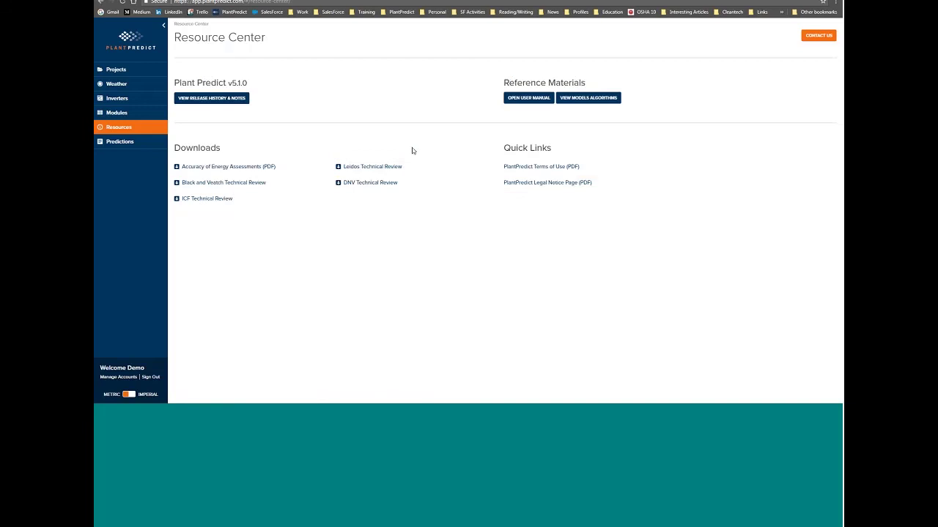
click(138, 68)
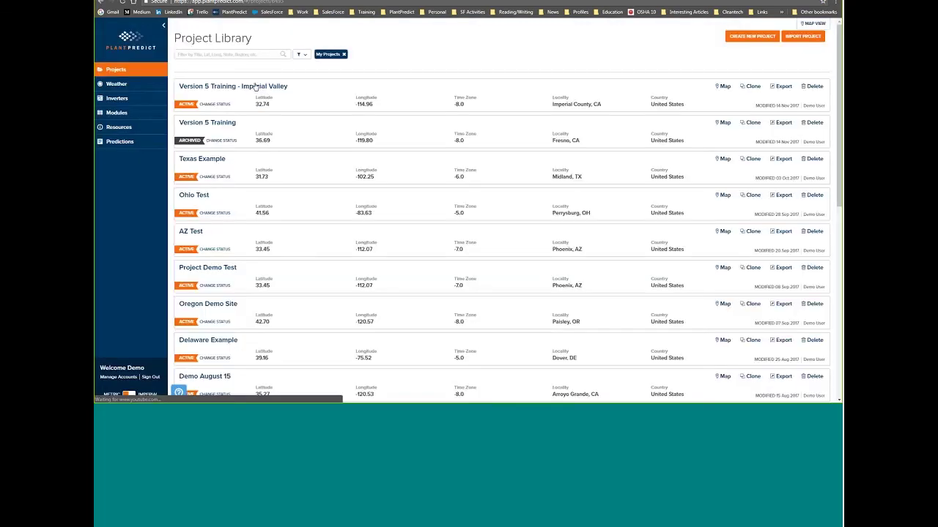
Open the Version 5 Training - Imperial Valley project and compare Block Prediction 1 with Map Prediction 1.
click(256, 87)
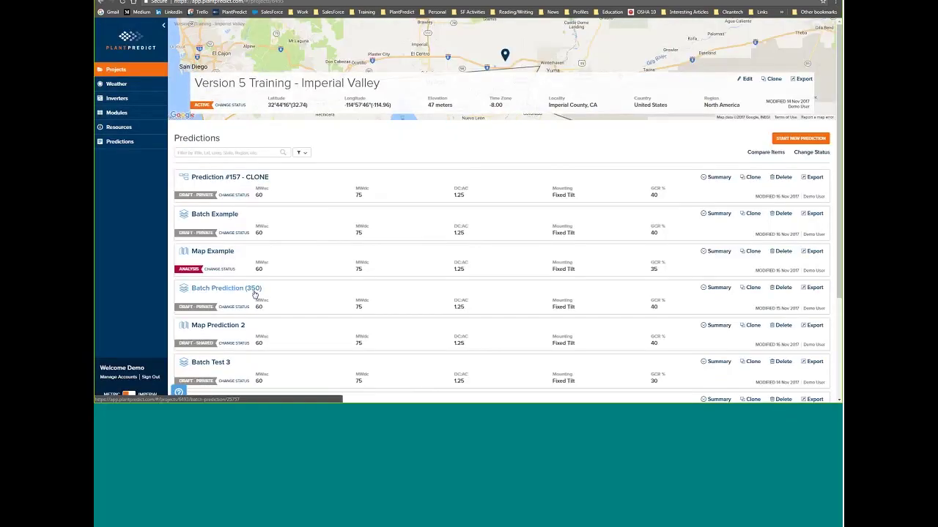
click(762, 152)
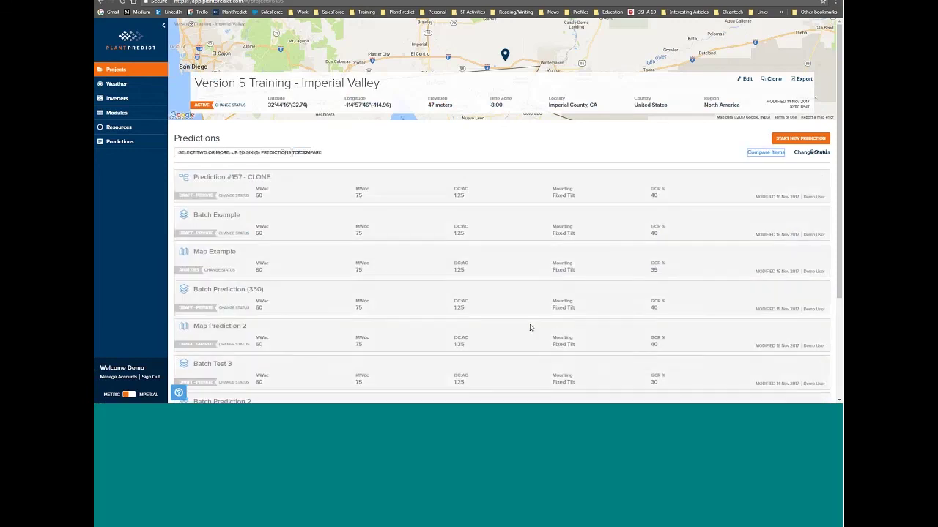
click(260, 292)
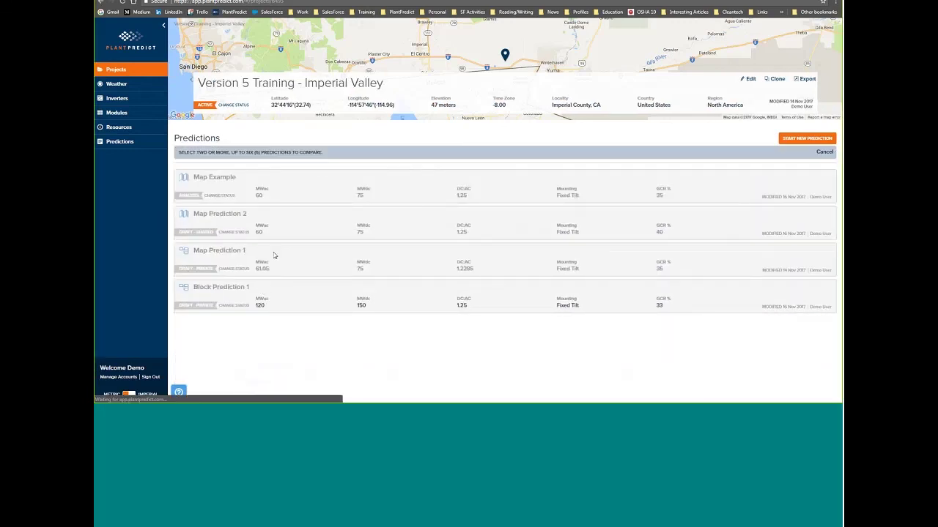
click(697, 260)
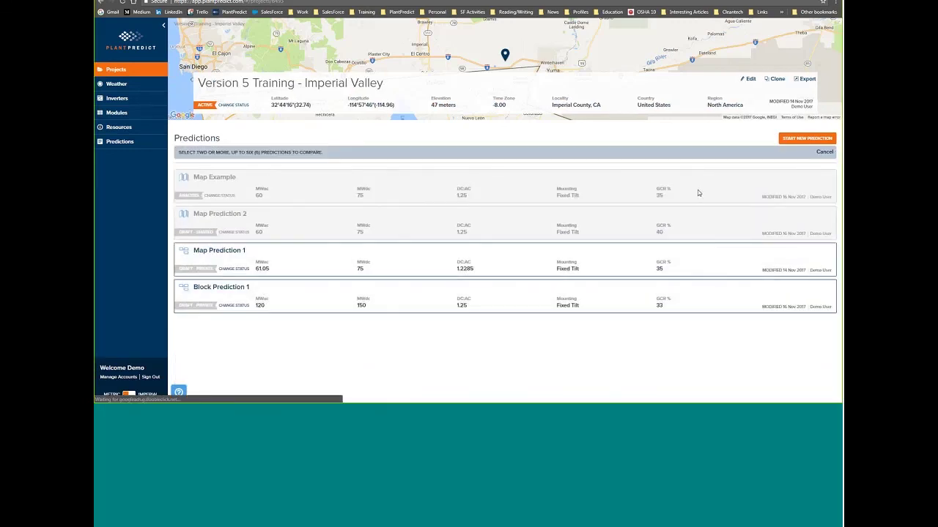
click(285, 155)
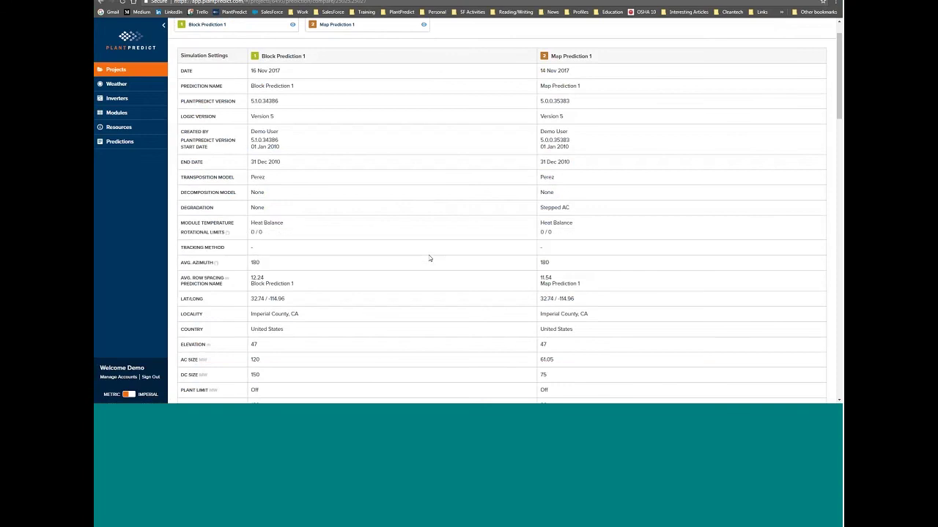
Examine the simulation settings, plant characteristics, monthly values and loss factors of the two compared predictions.
scroll(429, 258, down, 5)
scroll(429, 257, down, 10)
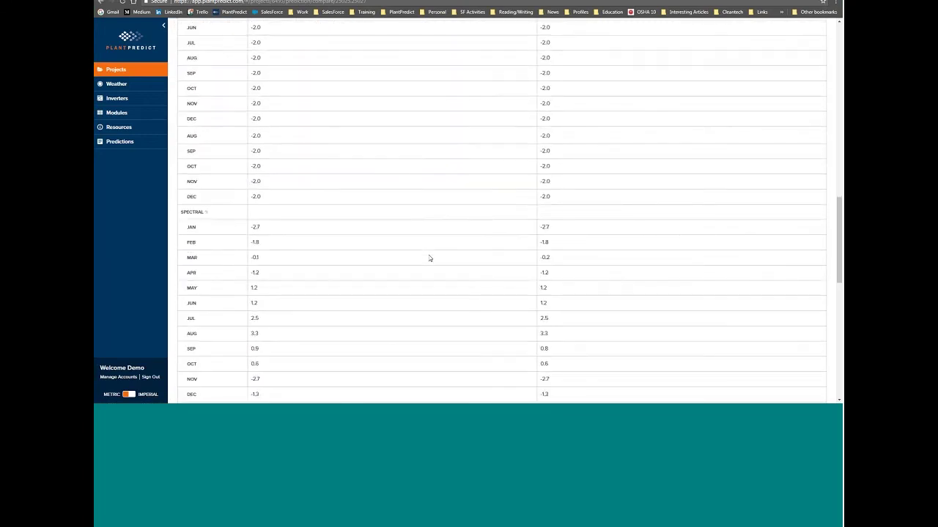
scroll(430, 258, down, 10)
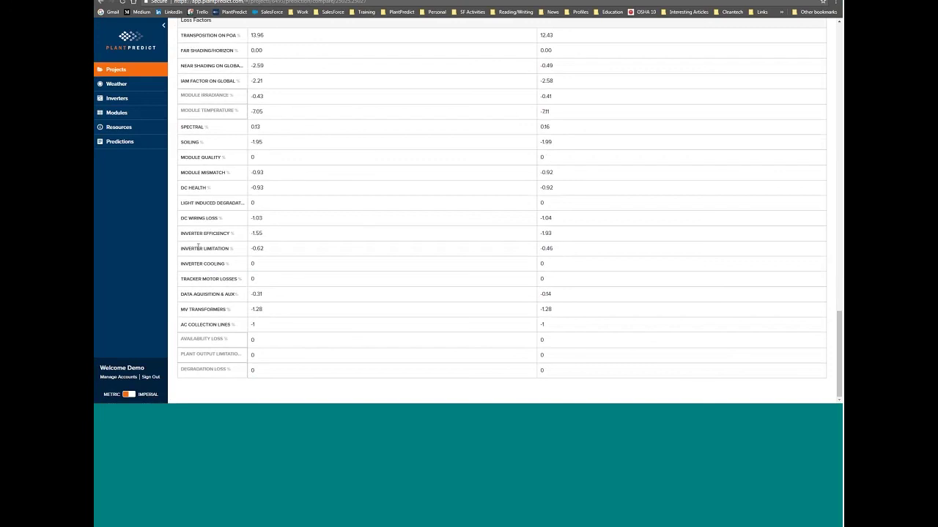
drag(185, 249, 241, 238)
click(193, 130)
scroll(579, 184, up, 3)
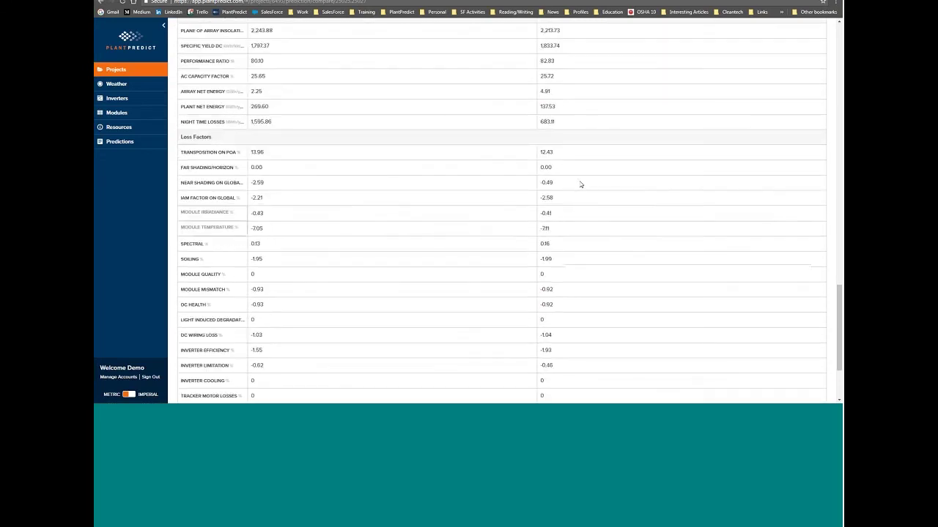
scroll(579, 184, up, 10)
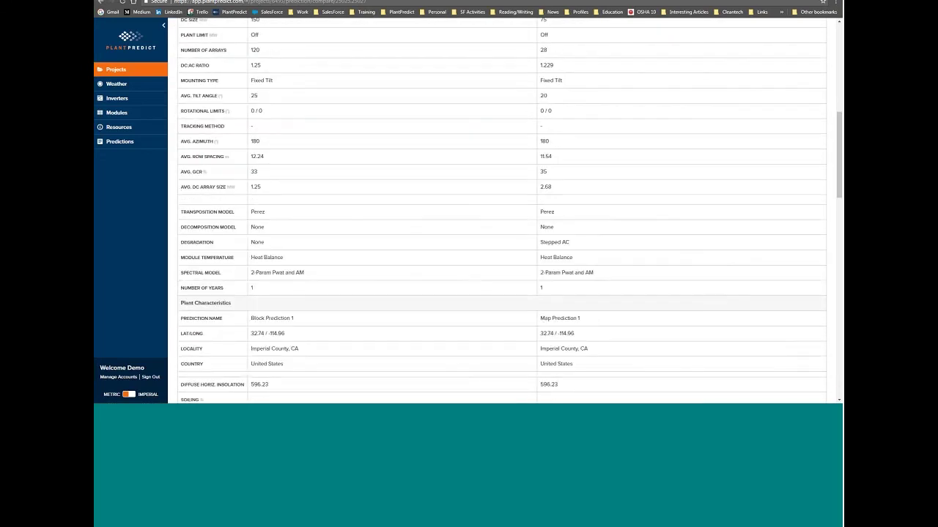
scroll(580, 184, up, 5)
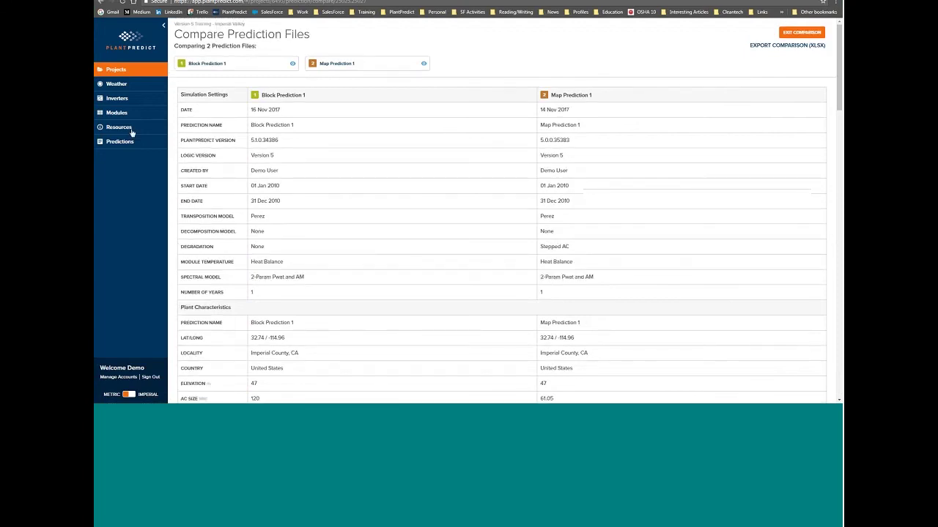
Show the Resource Center and reopen the Version 5 Training - Imperial Valley project.
click(131, 131)
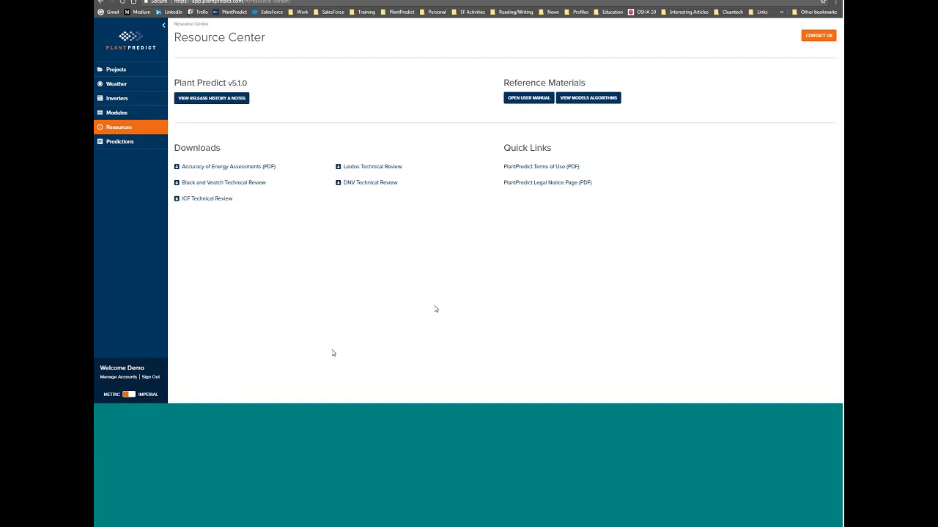
click(145, 70)
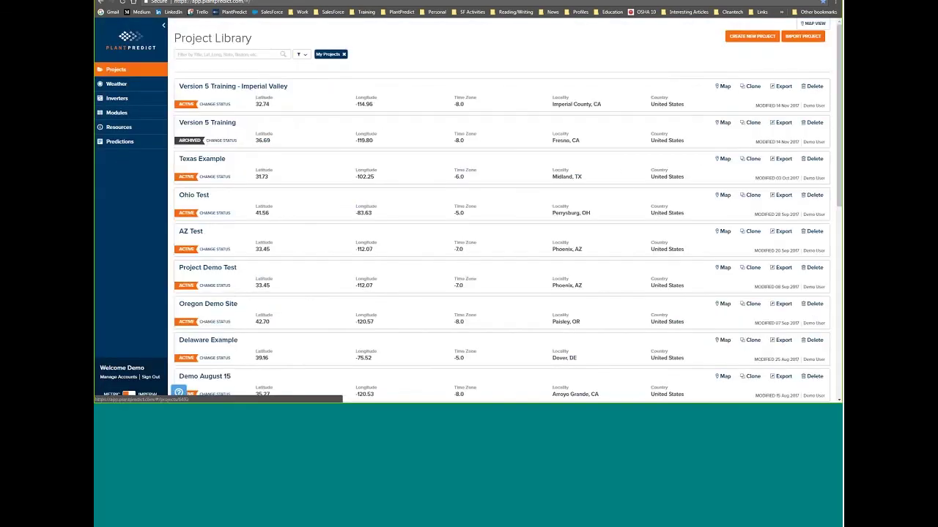
click(263, 87)
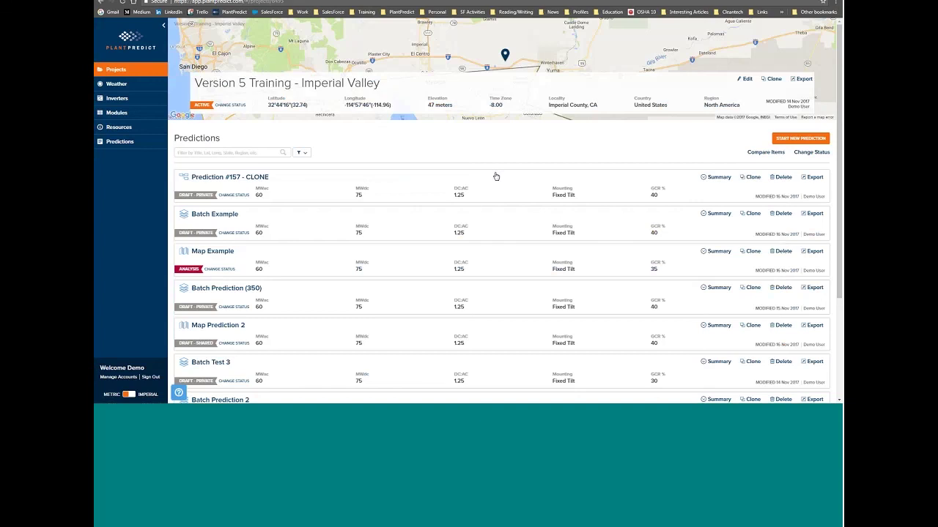
Read the project screen's help page through the prediction status descriptions, and close the help.
click(178, 394)
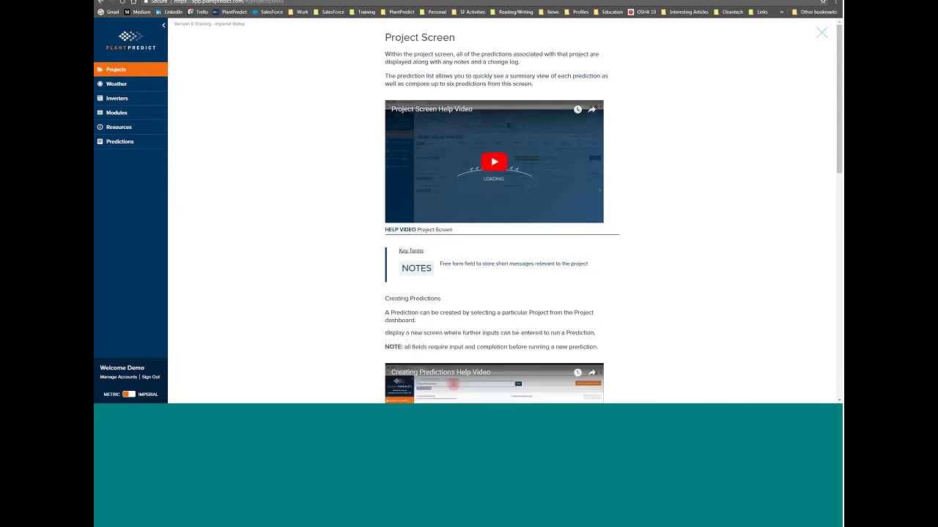
scroll(611, 294, down, 5)
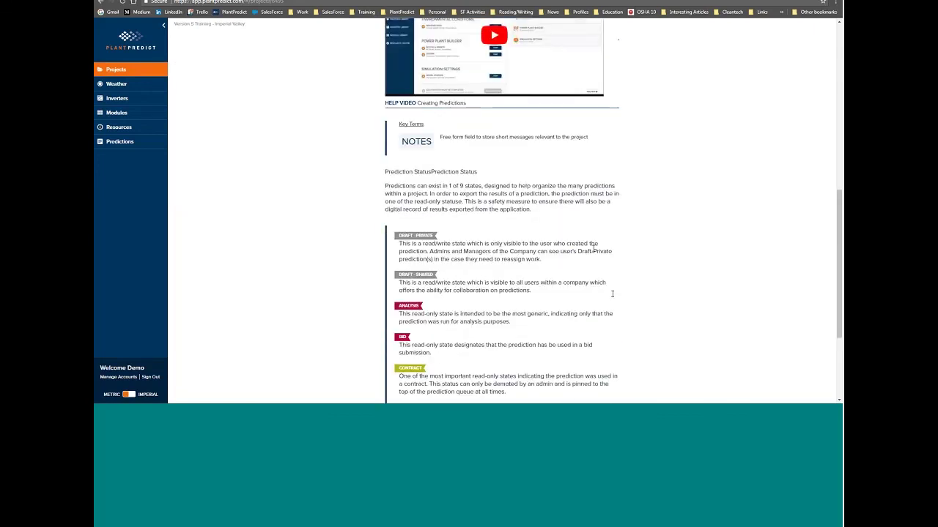
scroll(602, 235, down, 4)
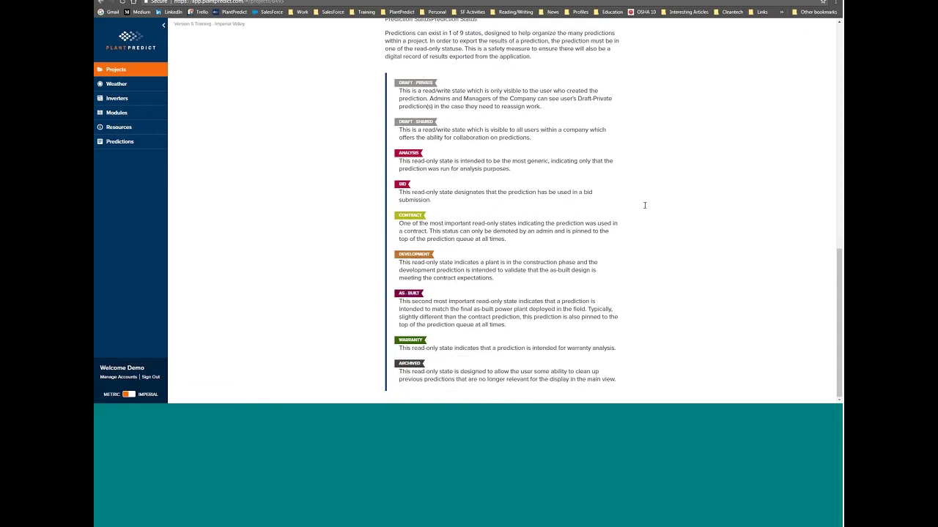
scroll(651, 195, up, 10)
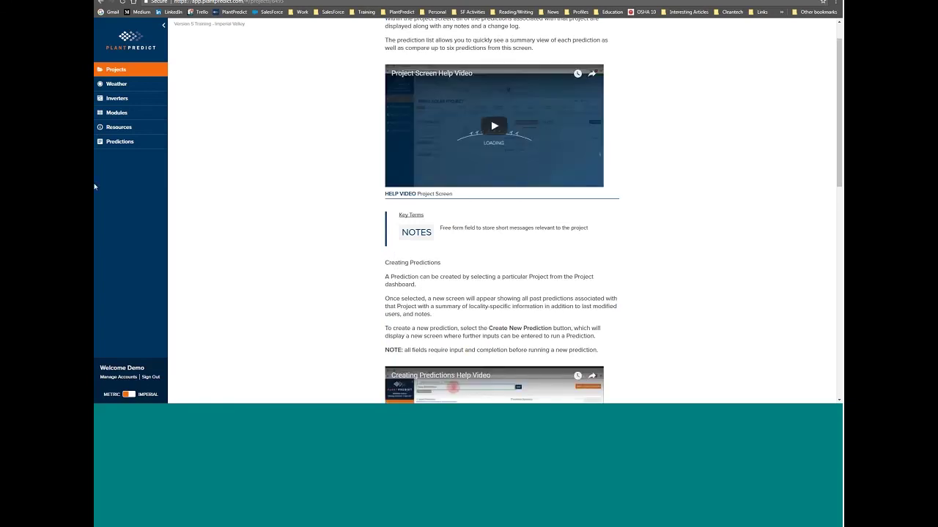
scroll(93, 187, up, 1)
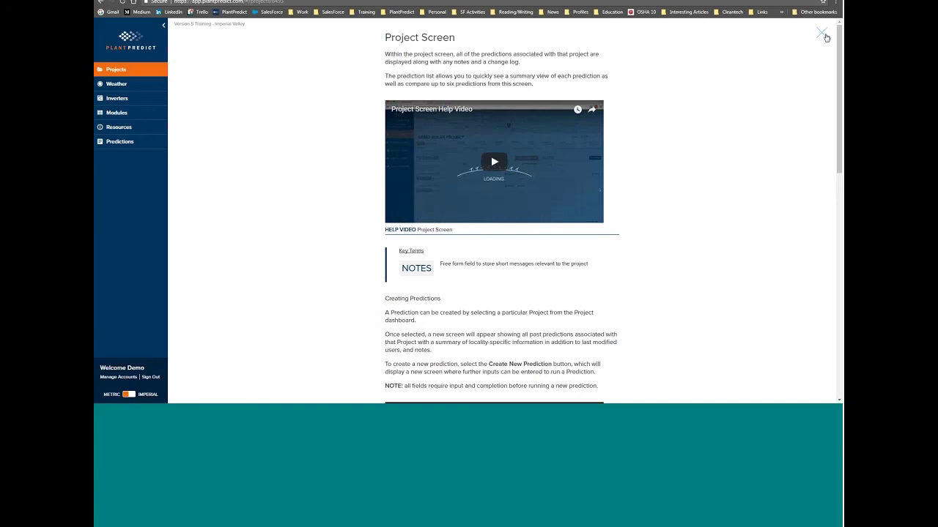
click(826, 37)
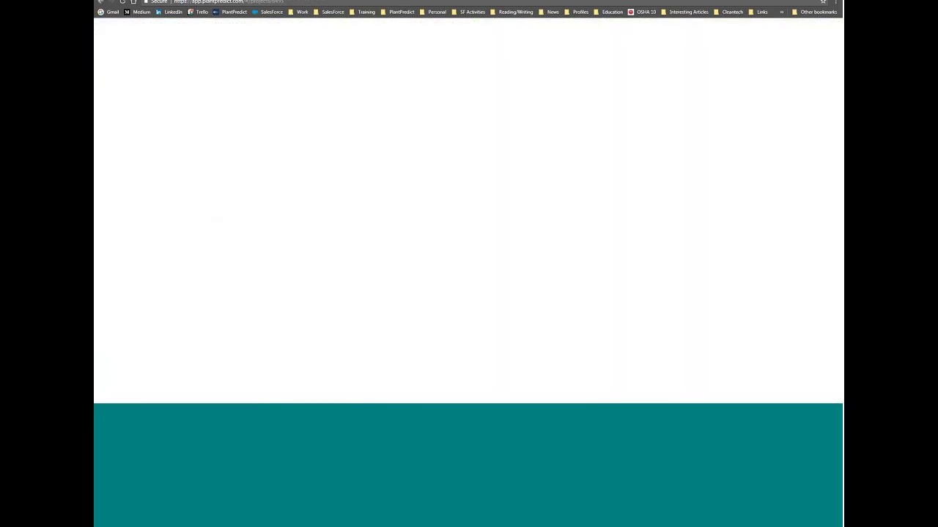
key(ctrl+t)
text(www.plantpredict.com)
key(Return)
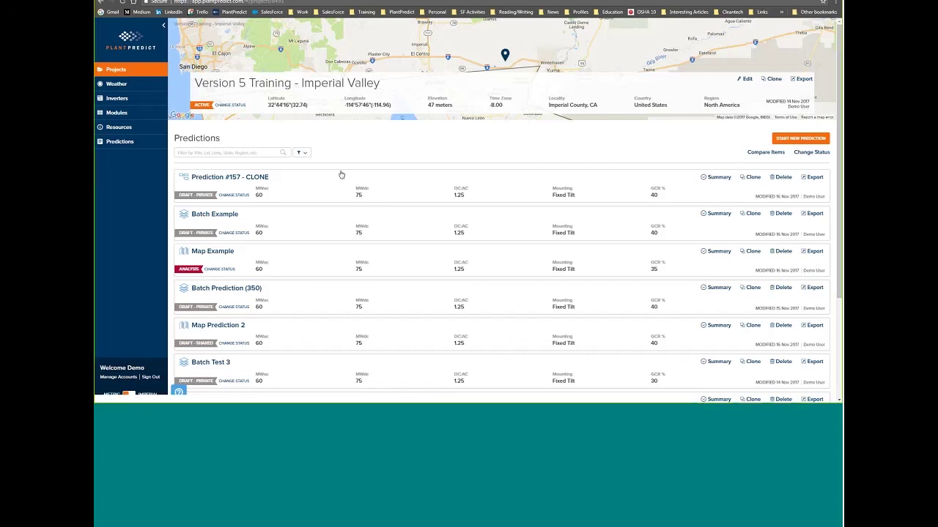
Compare the Clean Power Research 32.262N - 96.835W and 31.825N - 102.53W weather files, show their charts, and exit the comparison.
click(135, 86)
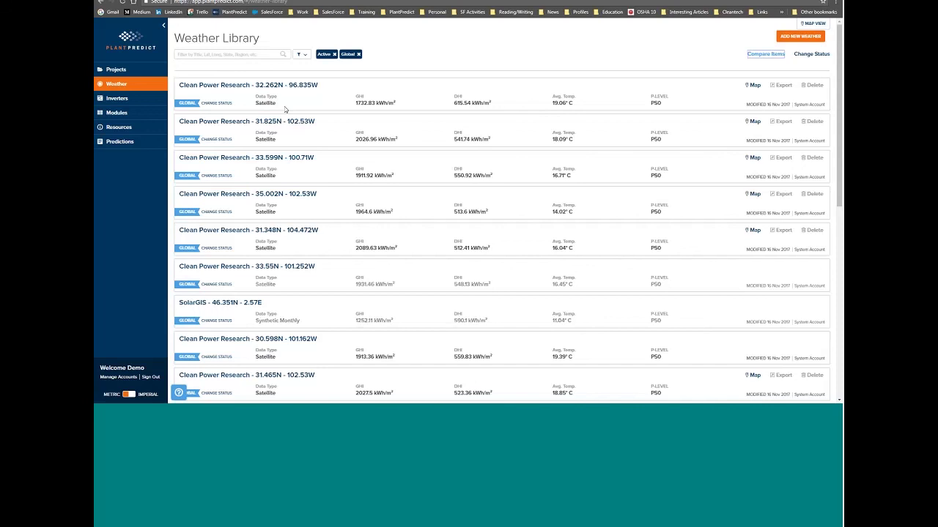
click(339, 98)
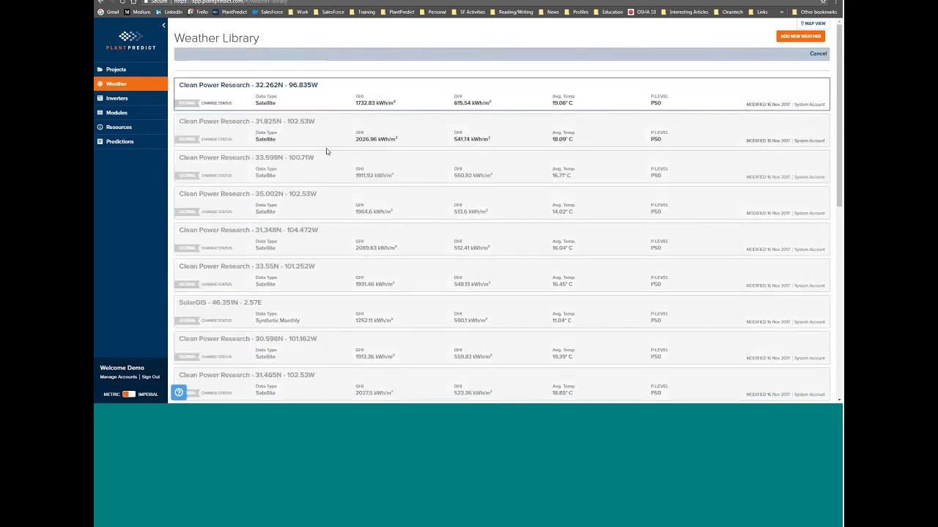
click(326, 136)
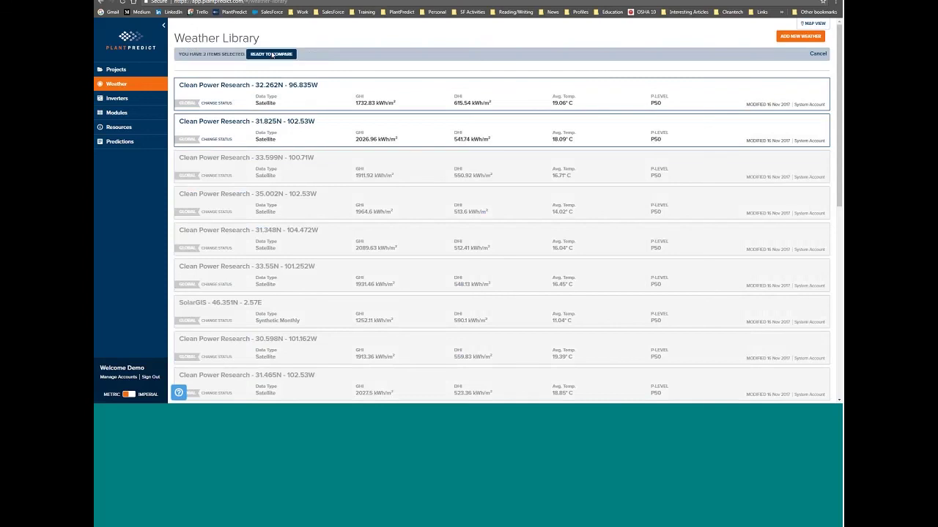
click(271, 54)
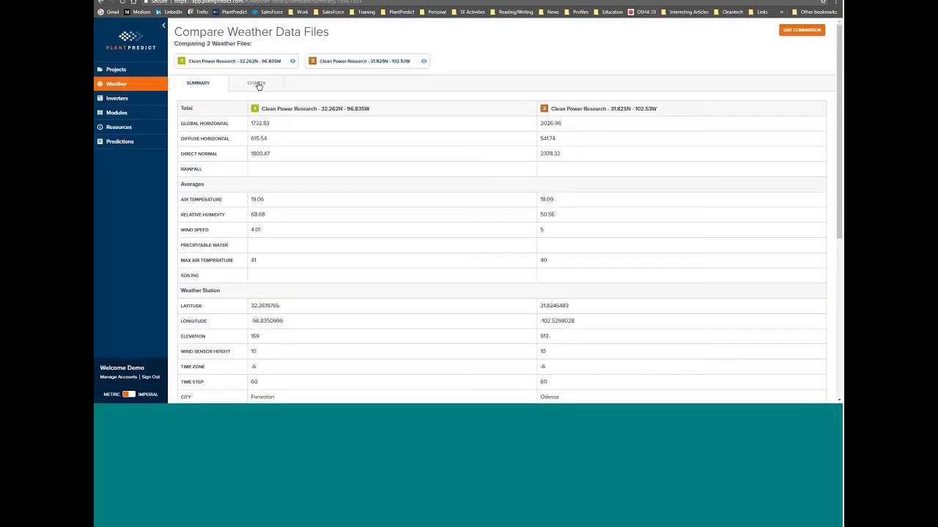
click(256, 83)
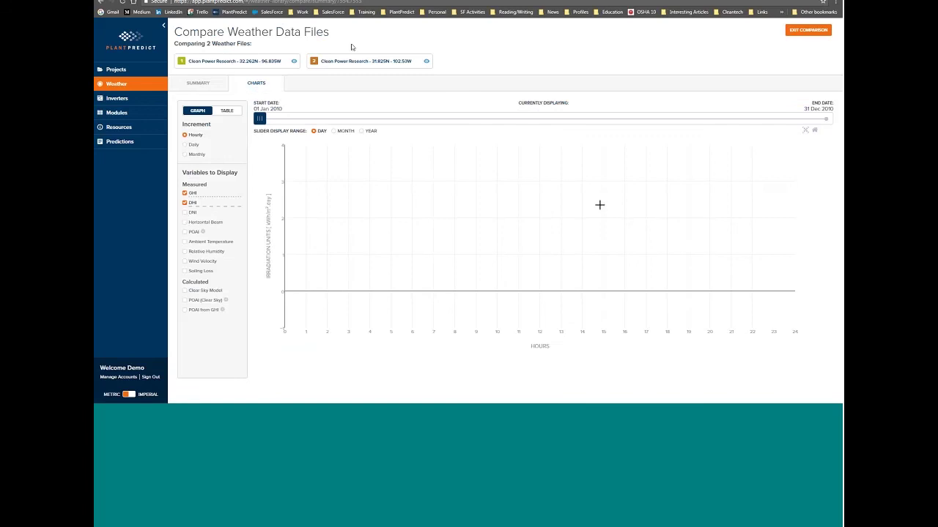
click(804, 32)
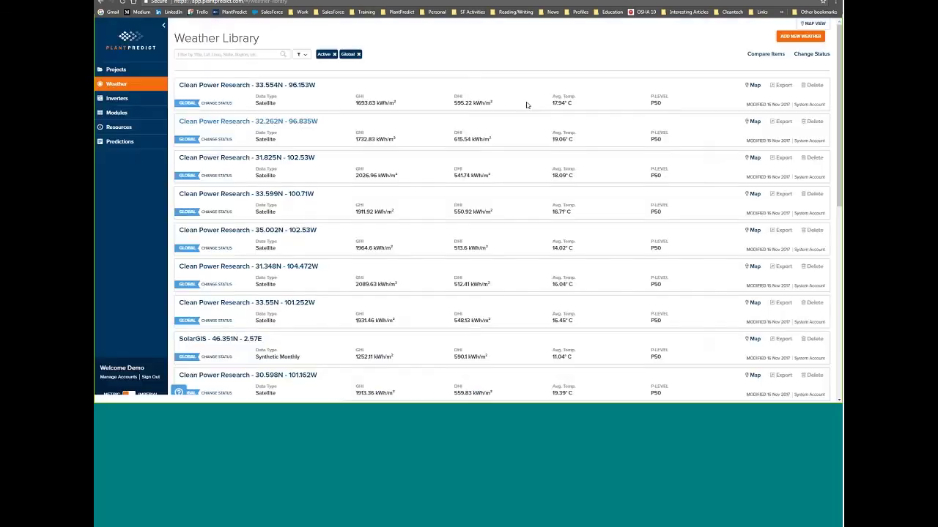
Show the Weather Library on the map and compare the charts of two weather files near Avon Park in central Florida.
click(810, 23)
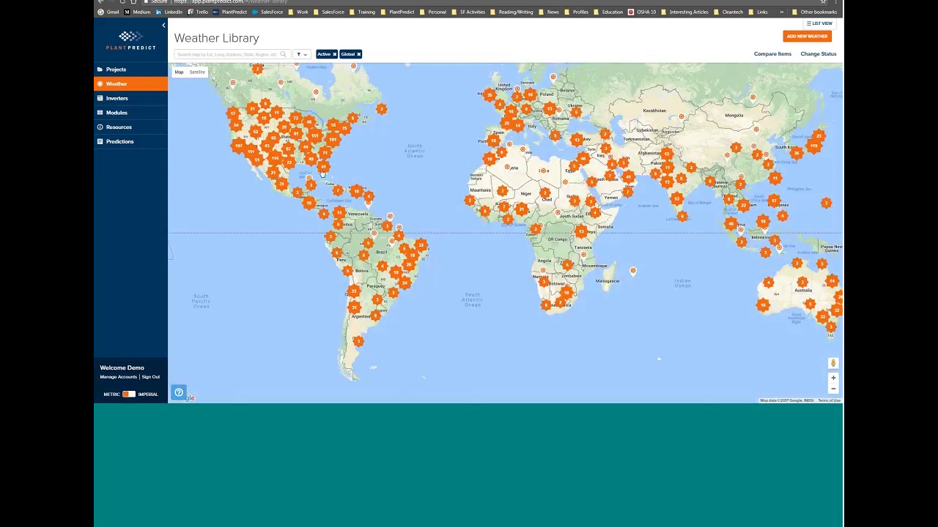
scroll(322, 174, up, 2)
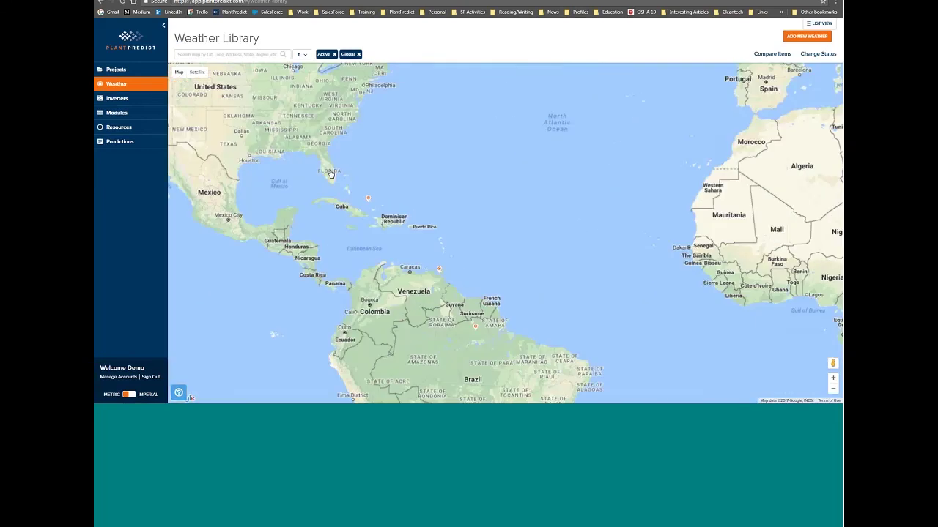
scroll(330, 174, up, 3)
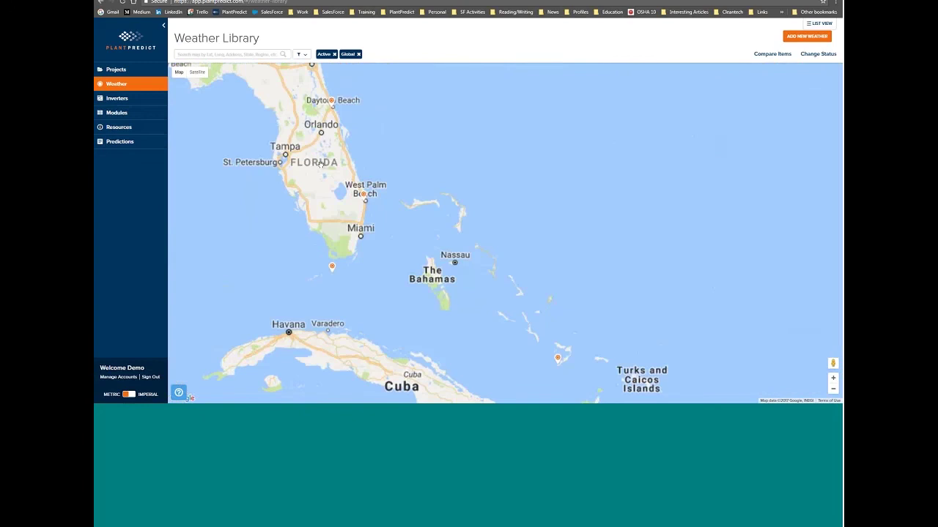
scroll(320, 163, up, 1)
scroll(320, 163, up, 1)
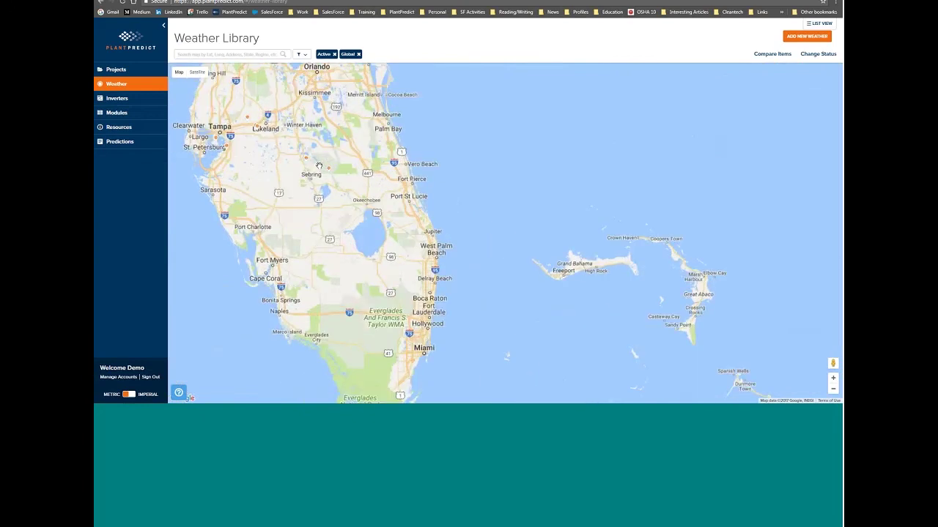
scroll(319, 167, up, 1)
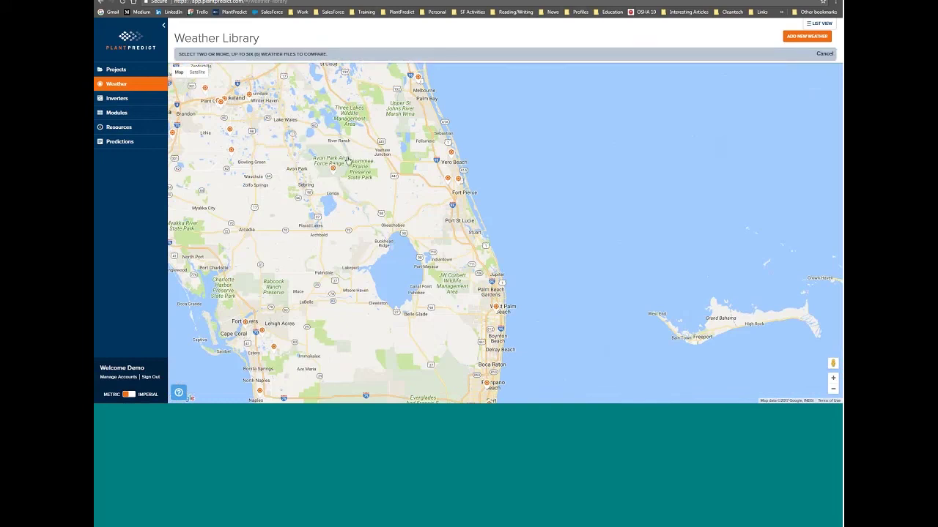
click(332, 168)
click(297, 152)
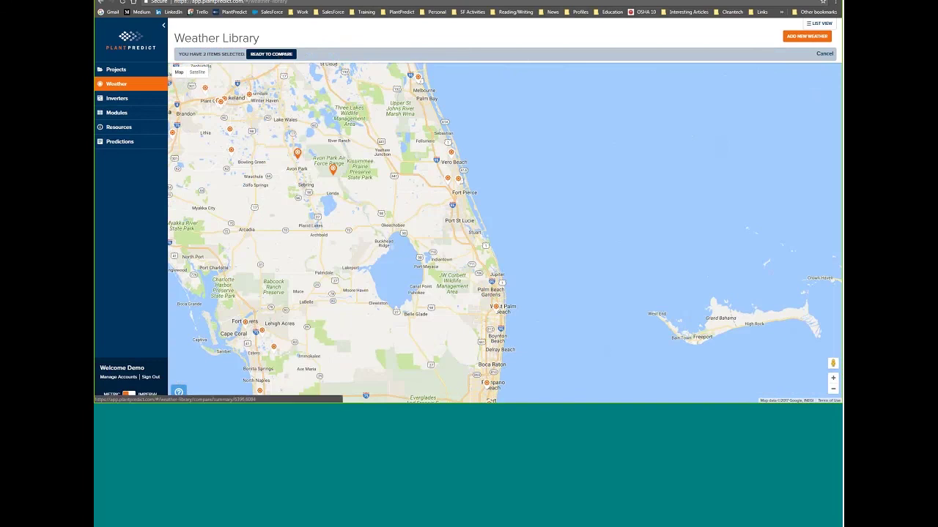
click(271, 54)
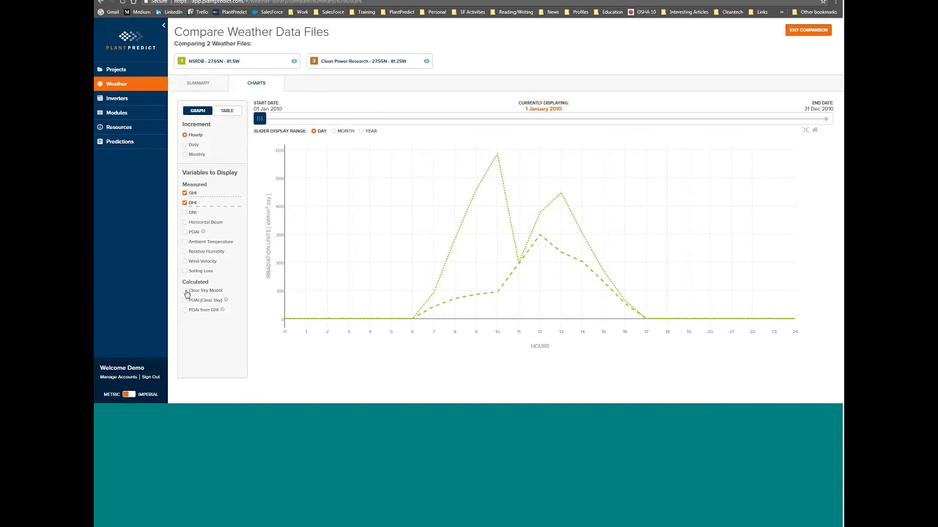
Add the Clear Sky Model to the weather comparison chart and set the displayed day to 14 April 2010.
click(186, 291)
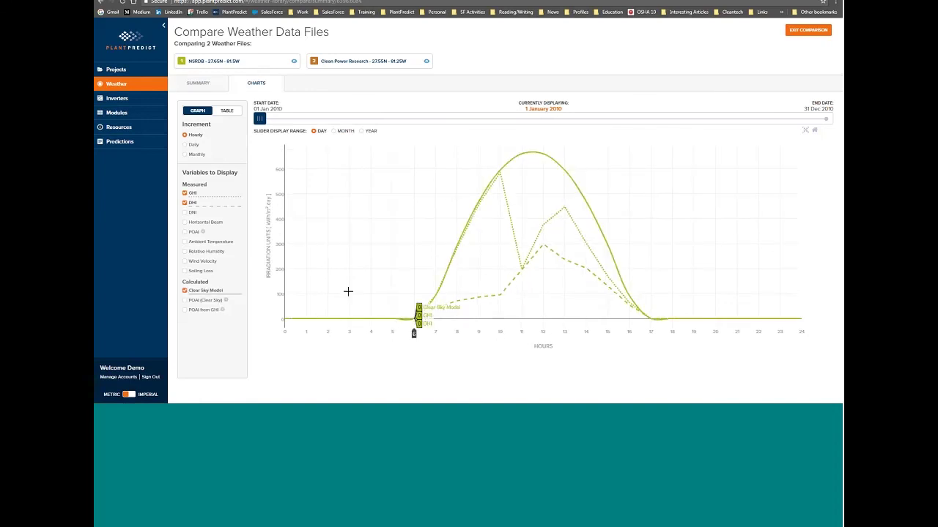
click(270, 122)
drag(270, 124, 421, 122)
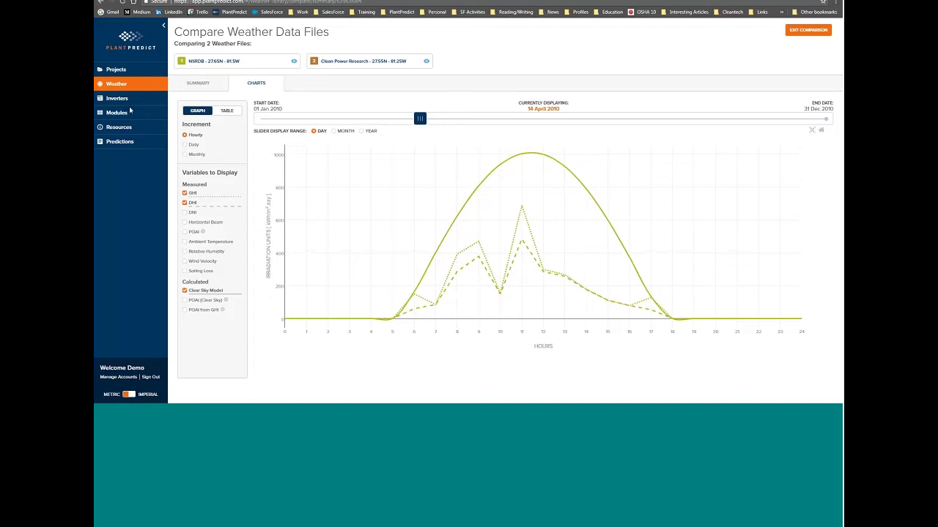
View the simulation settings of the Map Example prediction in the Version 5 Training - Imperial Valley project and return to the project.
click(139, 75)
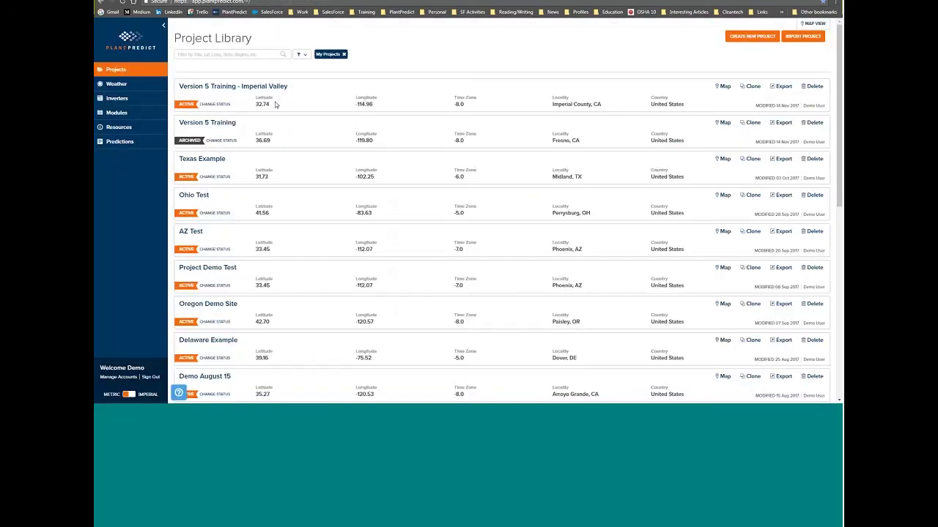
click(272, 87)
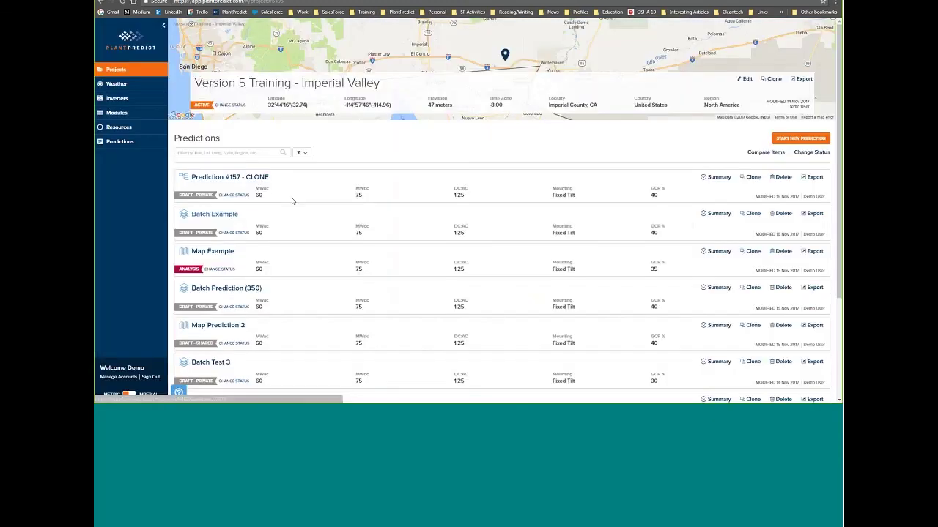
click(220, 252)
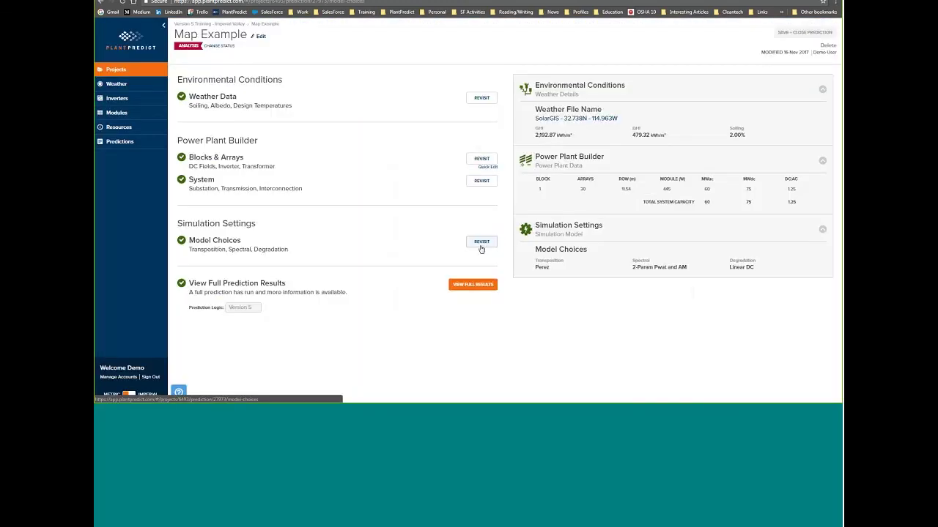
click(481, 244)
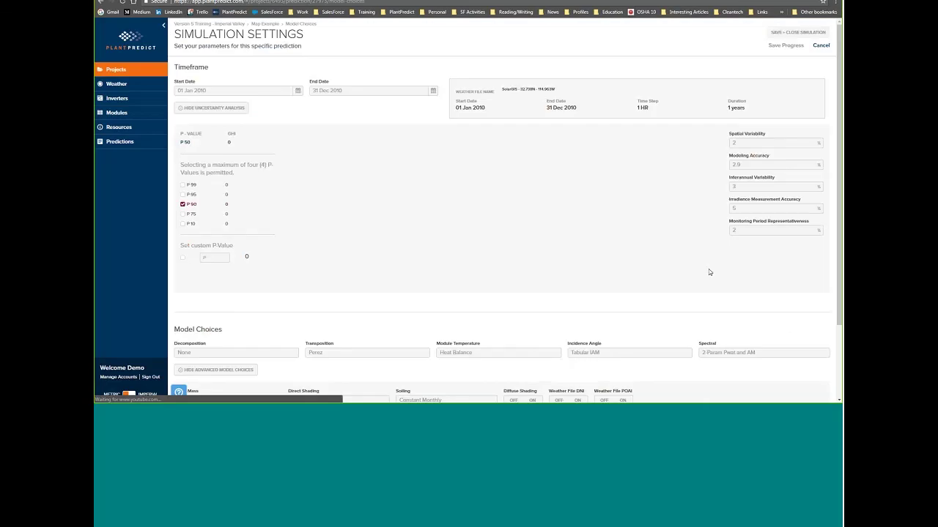
click(206, 25)
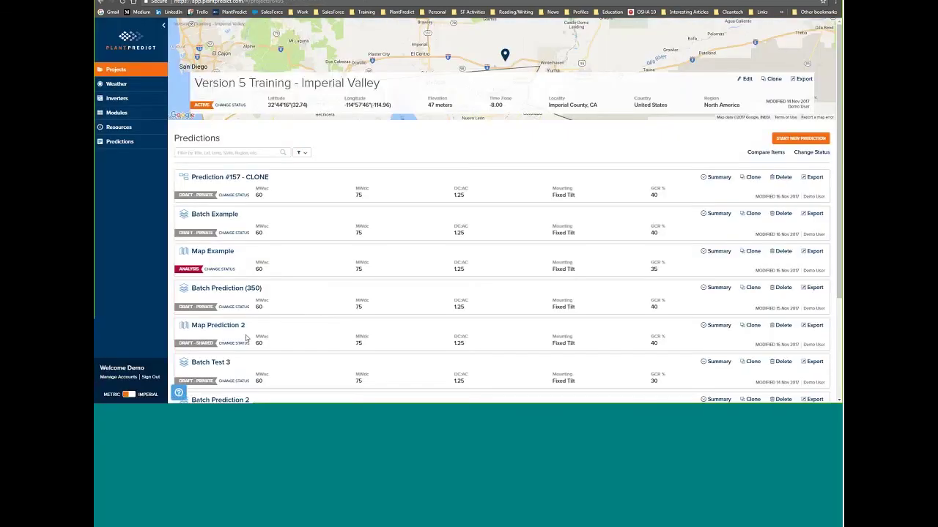
Open the model choices of Map Prediction 2 and show the available incidence angle options without changing the selection.
click(235, 327)
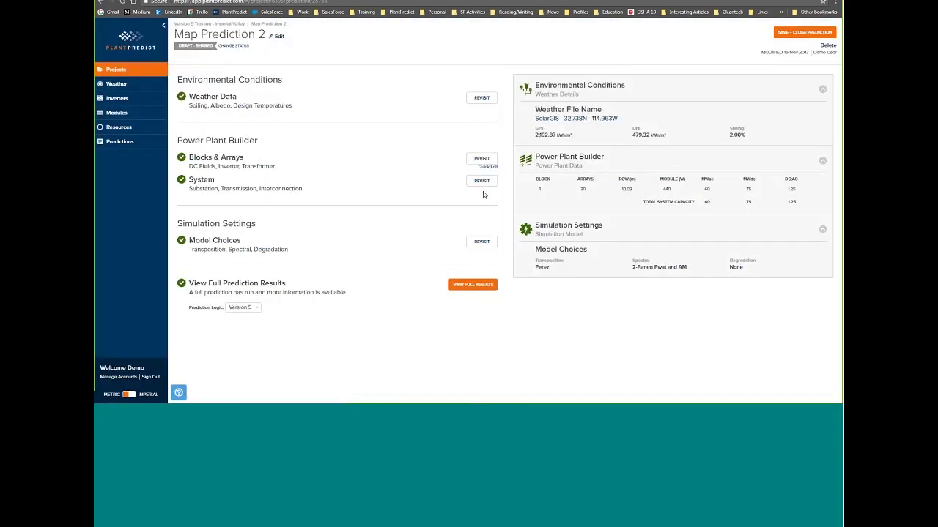
click(487, 241)
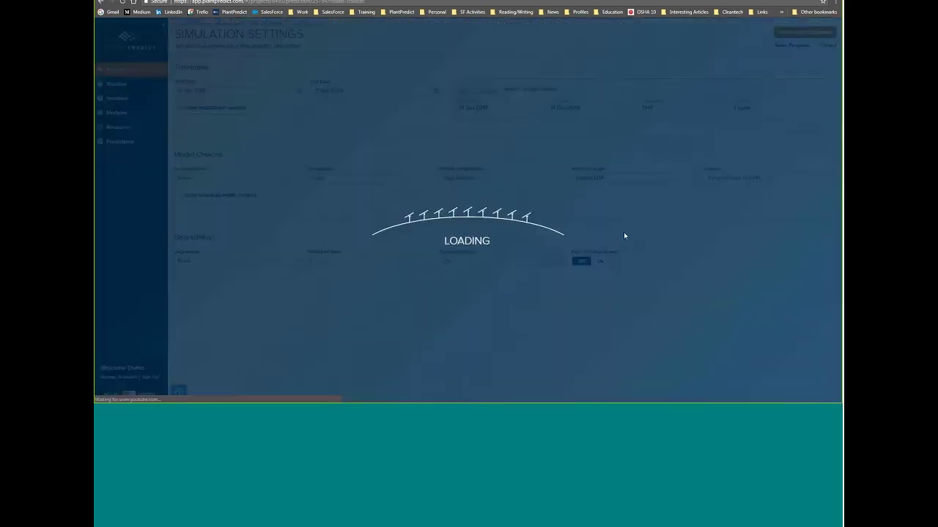
click(609, 178)
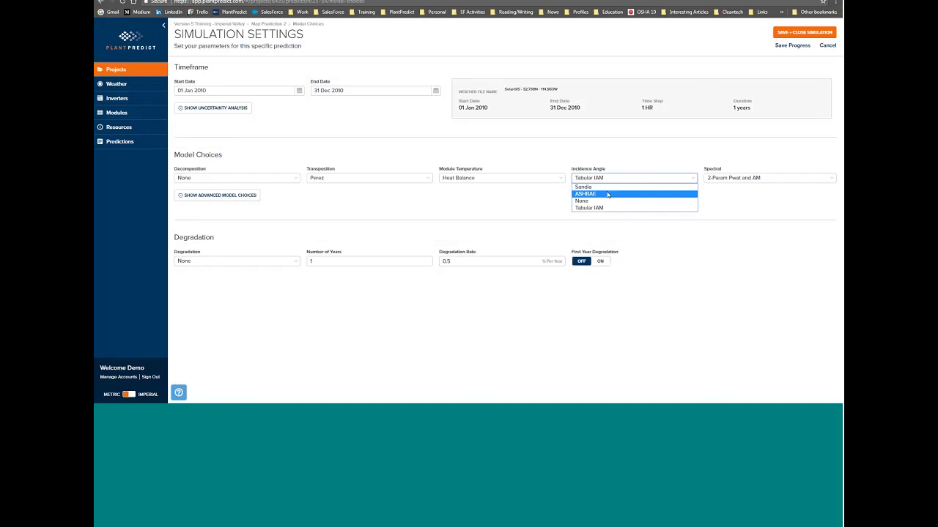
click(618, 152)
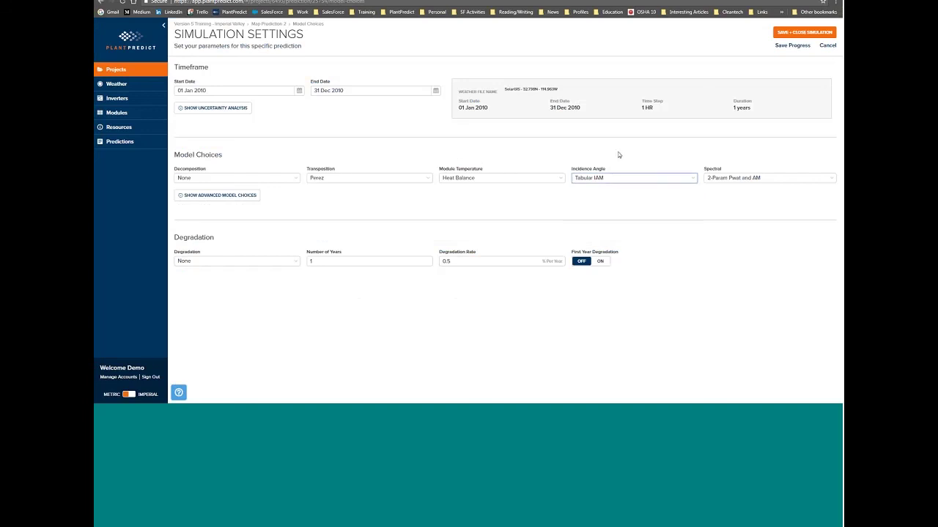
click(618, 152)
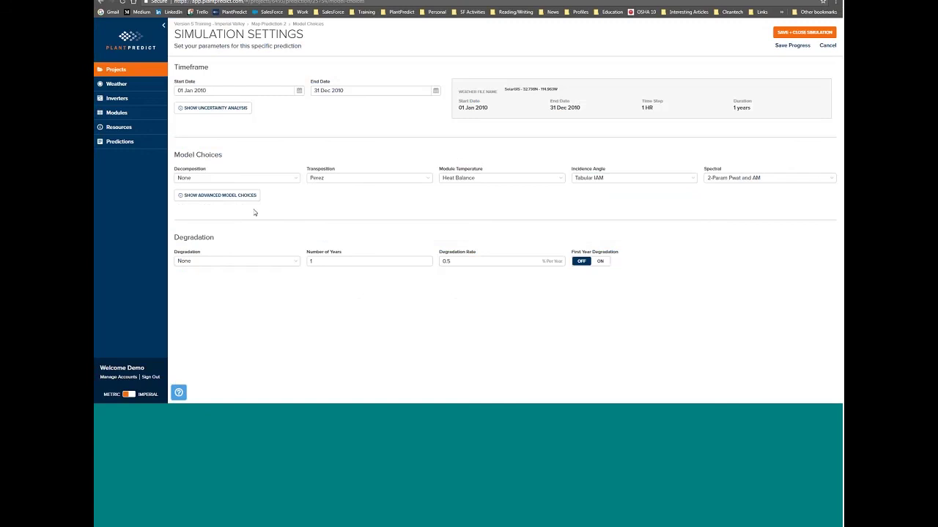
Open Demo Company's default settings from account management and show the default albedo and soiling parameters.
click(118, 377)
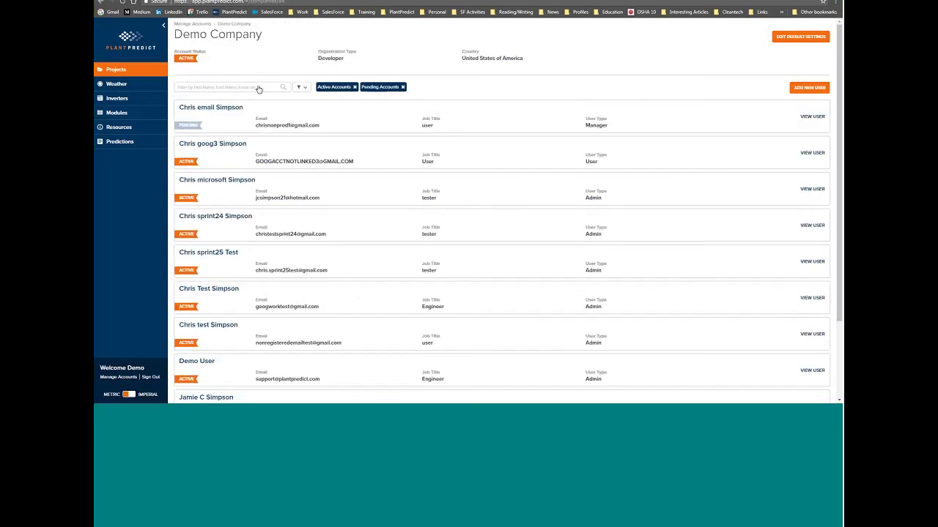
click(797, 38)
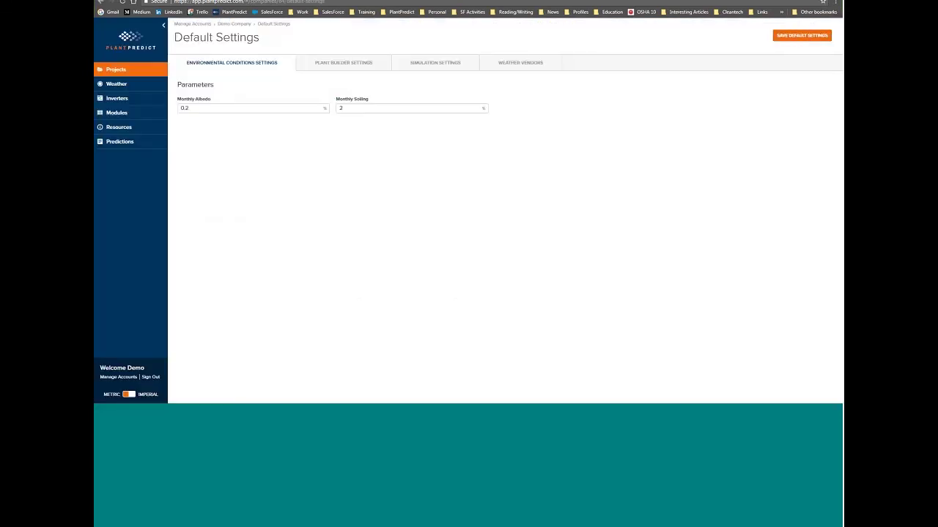
click(339, 113)
Show the default plant builder settings, pointing out the DC wiring, DC health and tracker actuator load fields.
click(336, 64)
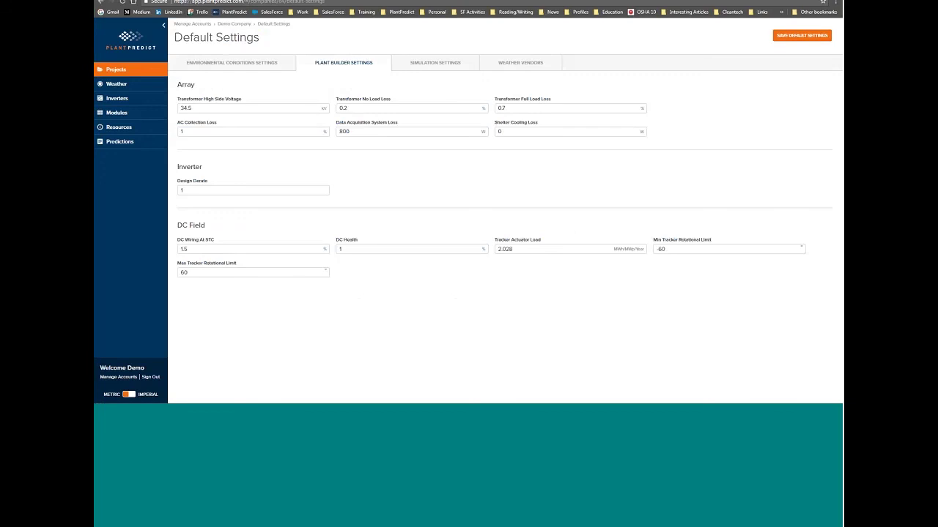
click(239, 250)
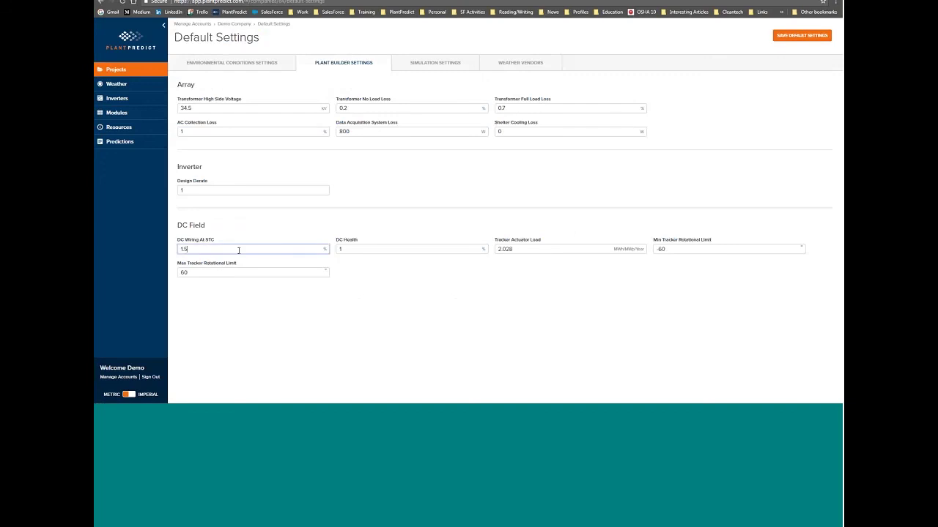
click(389, 253)
click(610, 252)
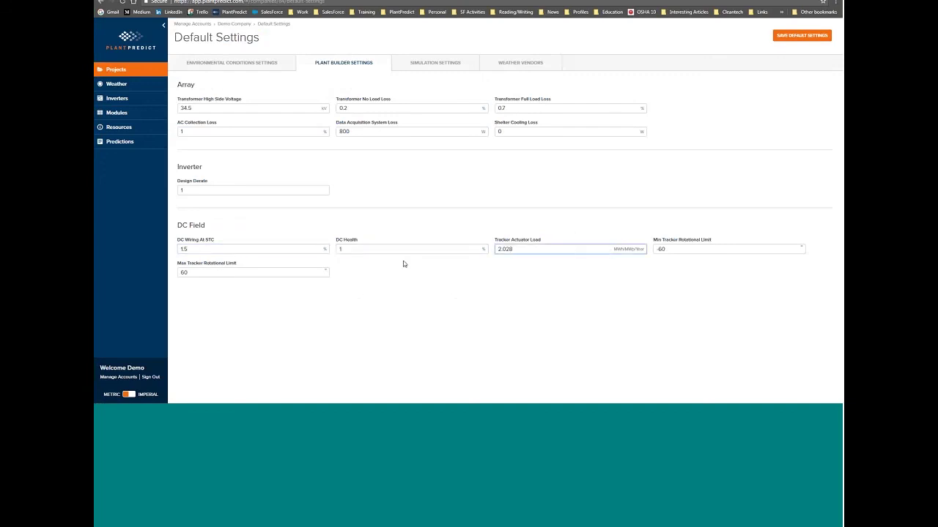
click(394, 249)
click(551, 236)
click(520, 250)
drag(521, 250, 495, 249)
In the default simulation settings, try the Hay transposition model and restore it to Perez.
click(449, 65)
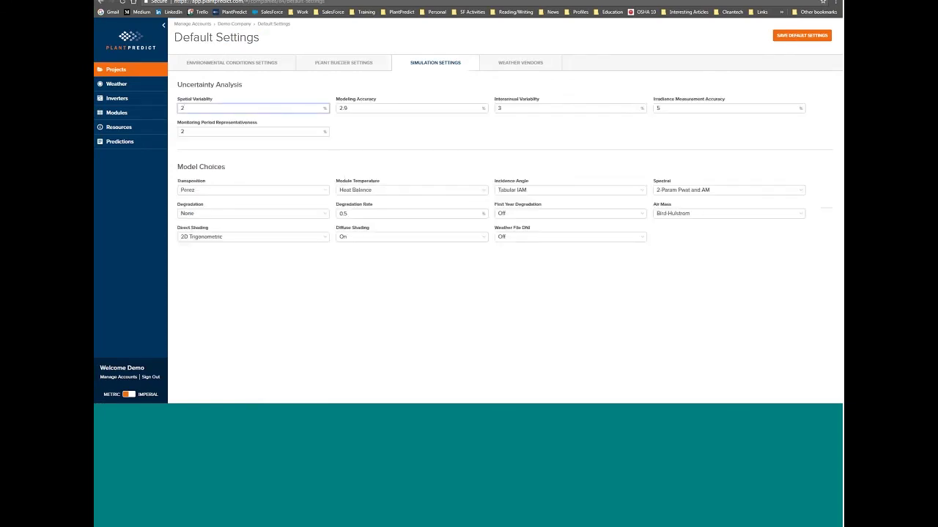
click(268, 190)
click(267, 190)
click(265, 192)
click(267, 201)
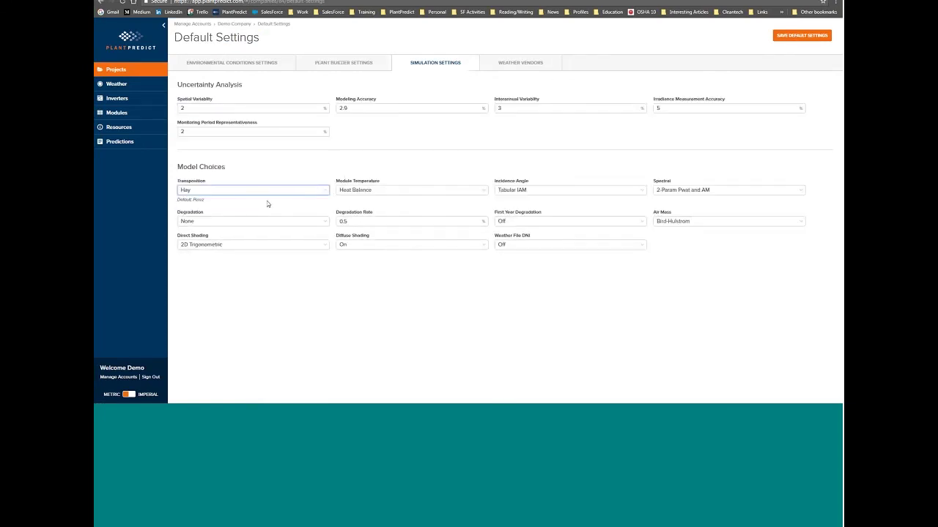
click(269, 191)
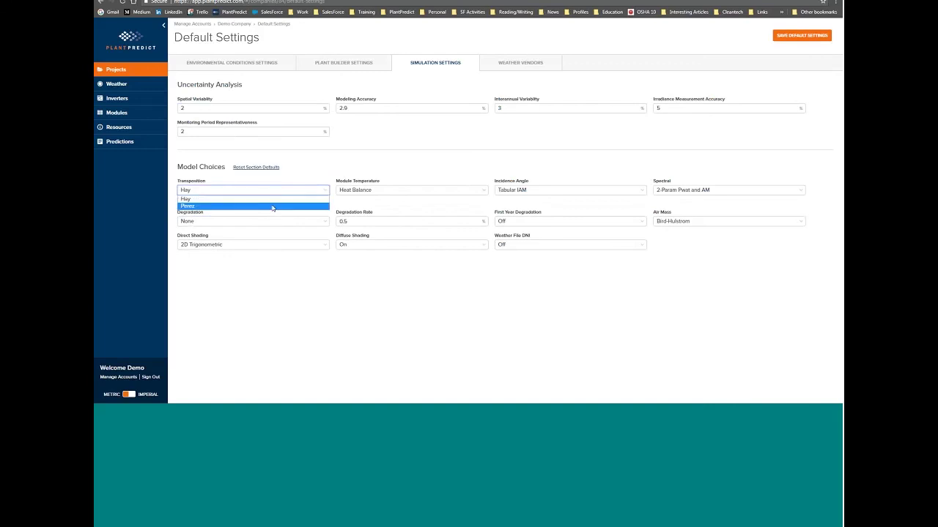
click(272, 207)
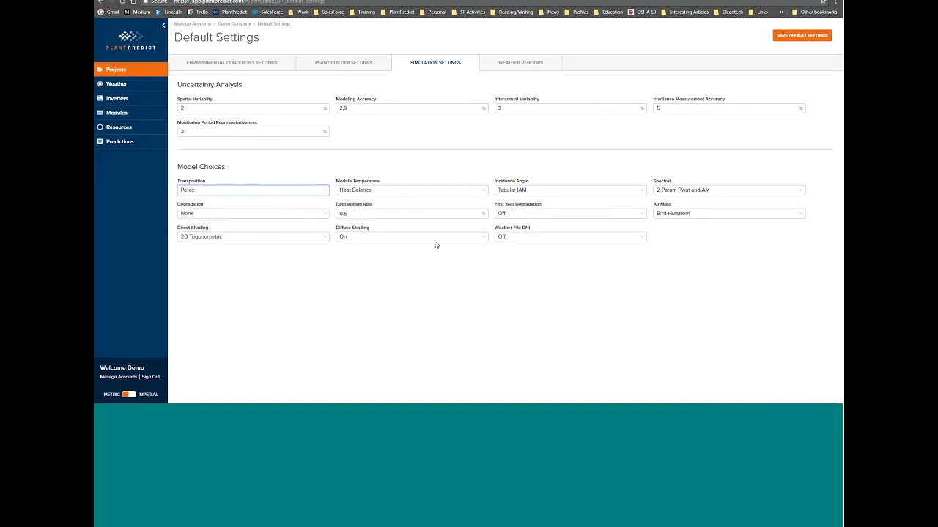
Review the default weather vendor and simulation settings, and switch to the PlantPredict Version 5 Training Webinar presentation in PowerPoint.
click(511, 64)
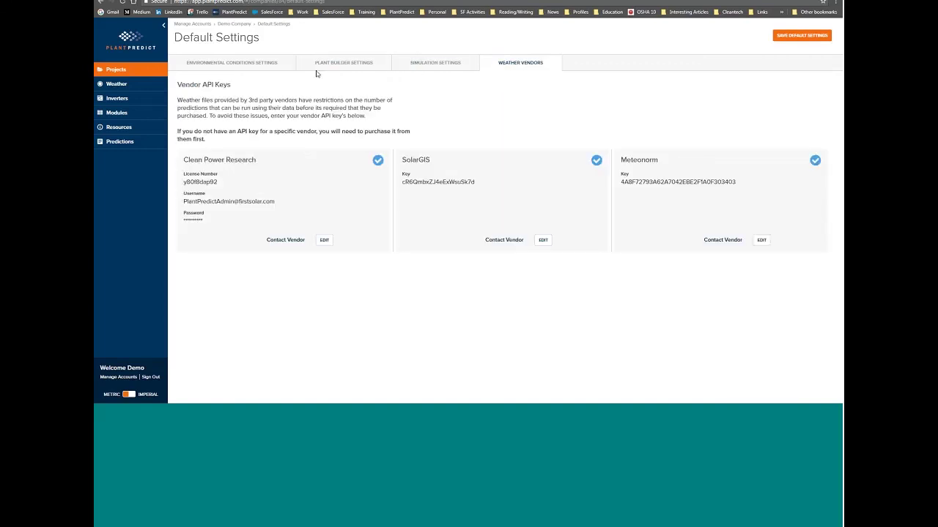
click(448, 63)
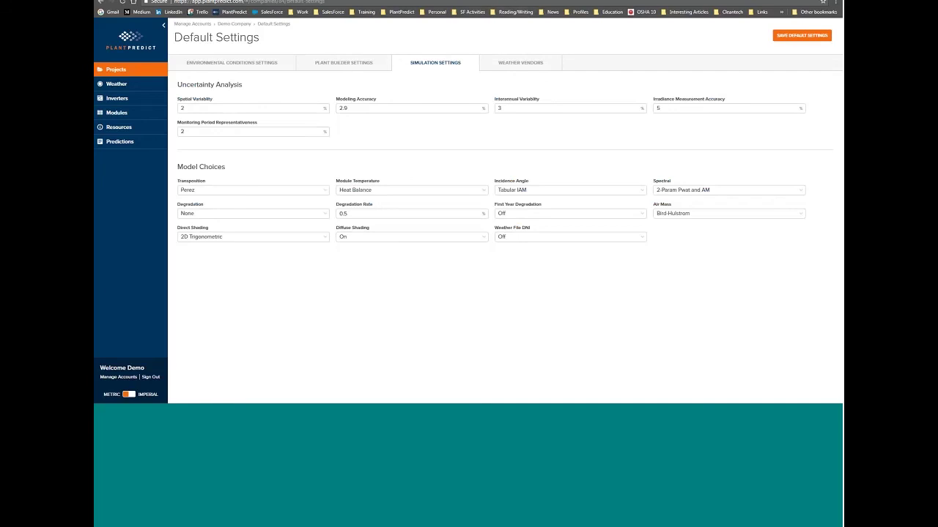
key(alt+Tab)
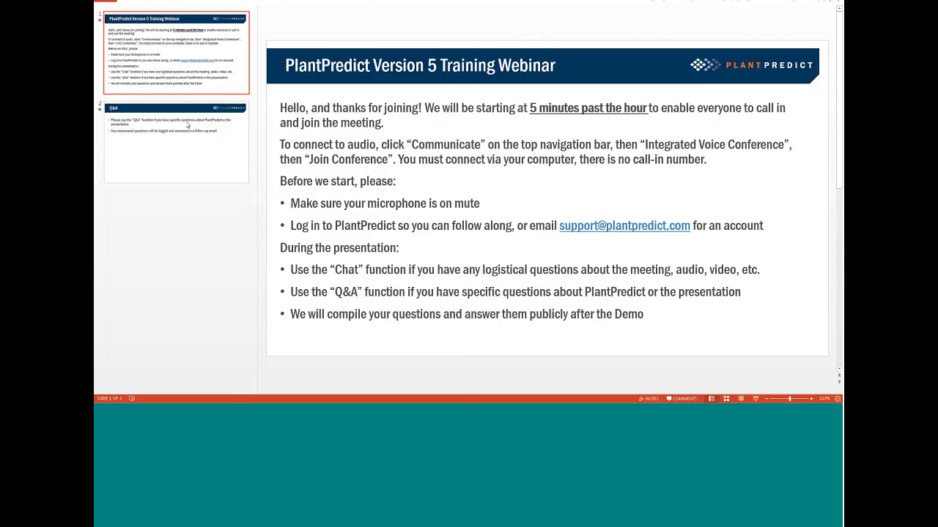